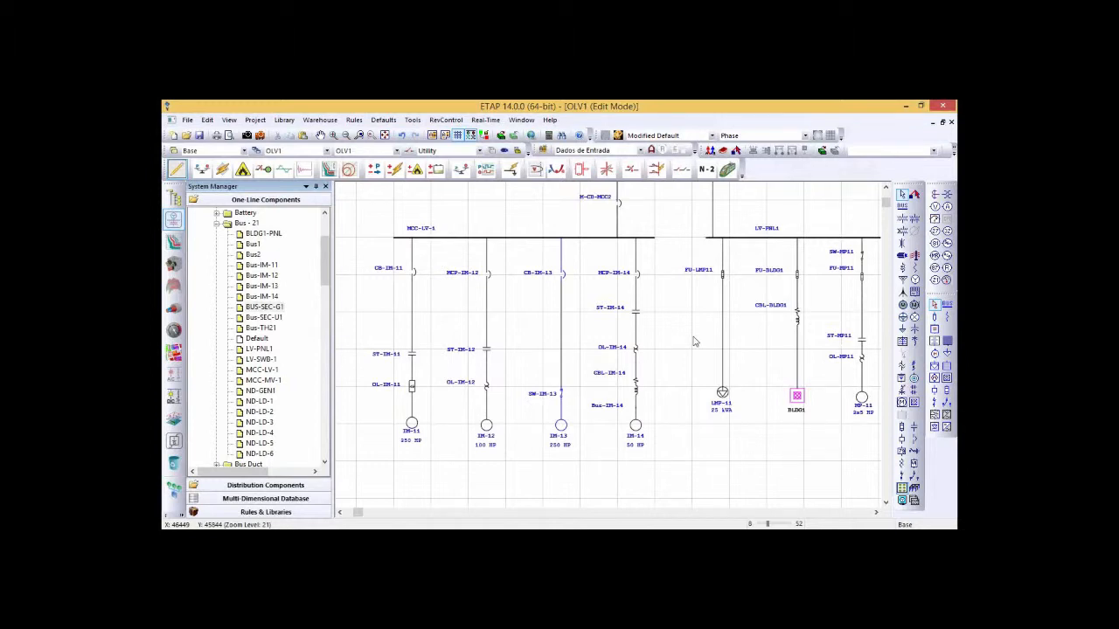
# Step: In the AC display options, show cable size and length plus transformer rating, kV, D-Y connection and Z annotations
pyautogui.click(905, 503)
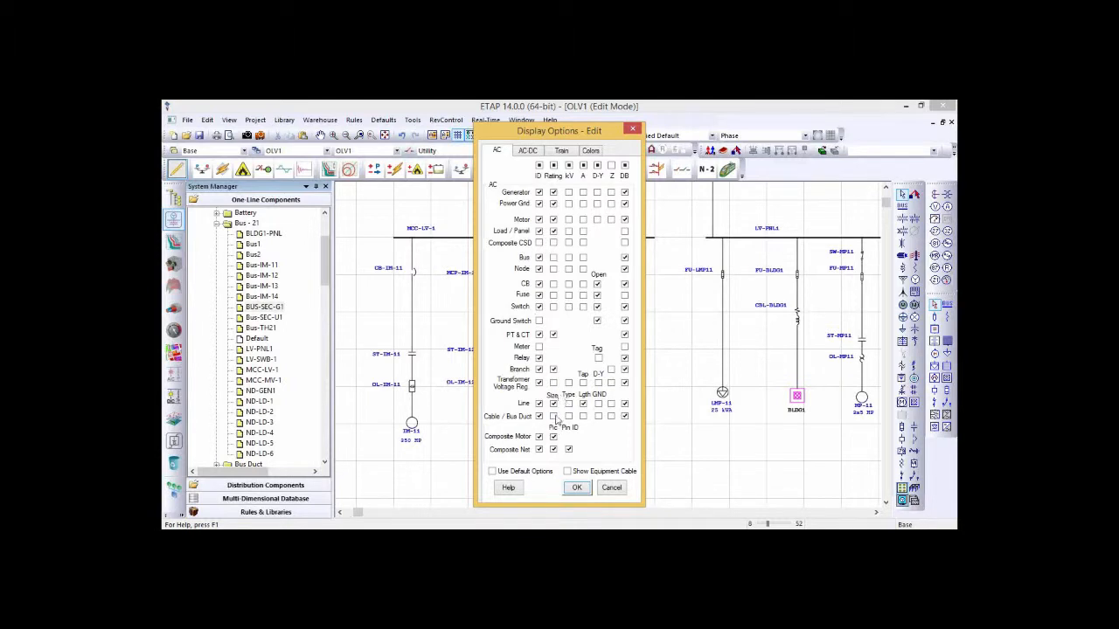
pyautogui.click(583, 417)
pyautogui.click(553, 385)
pyautogui.click(569, 384)
pyautogui.click(597, 383)
pyautogui.click(611, 383)
# Step: Show the rating, kV and A annotations for buses and apply the display options
pyautogui.click(552, 258)
pyautogui.click(568, 258)
pyautogui.click(583, 258)
pyautogui.click(578, 488)
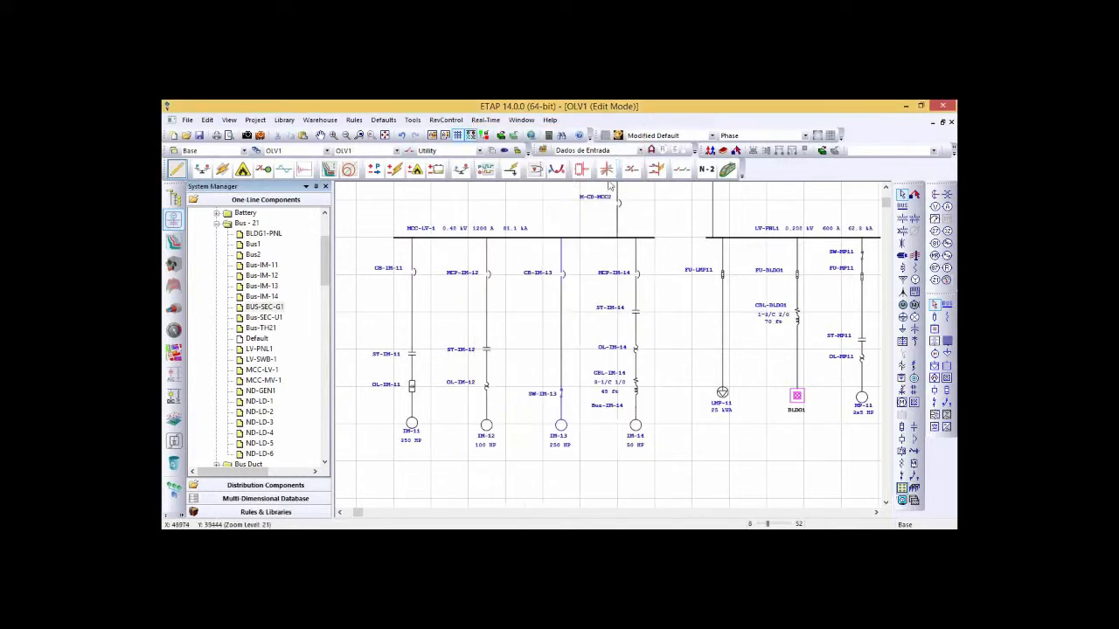
pyautogui.click(636, 385)
pyautogui.click(481, 238)
pyautogui.click(736, 238)
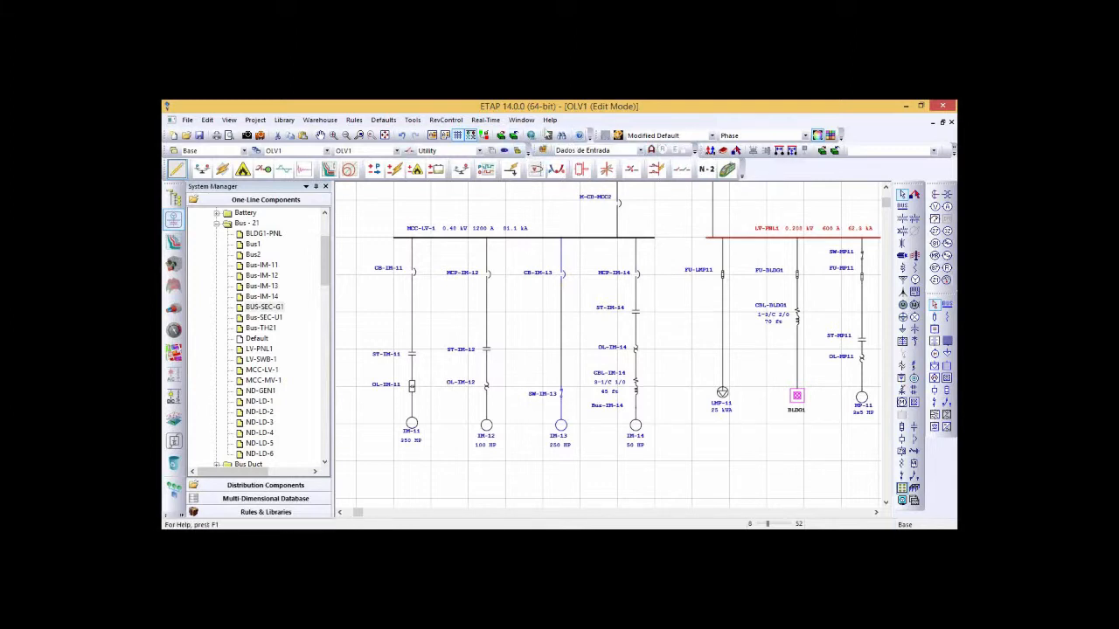
# Step: Open the datablock editor for Dados de Entrada and look through its AC device list
pyautogui.click(544, 151)
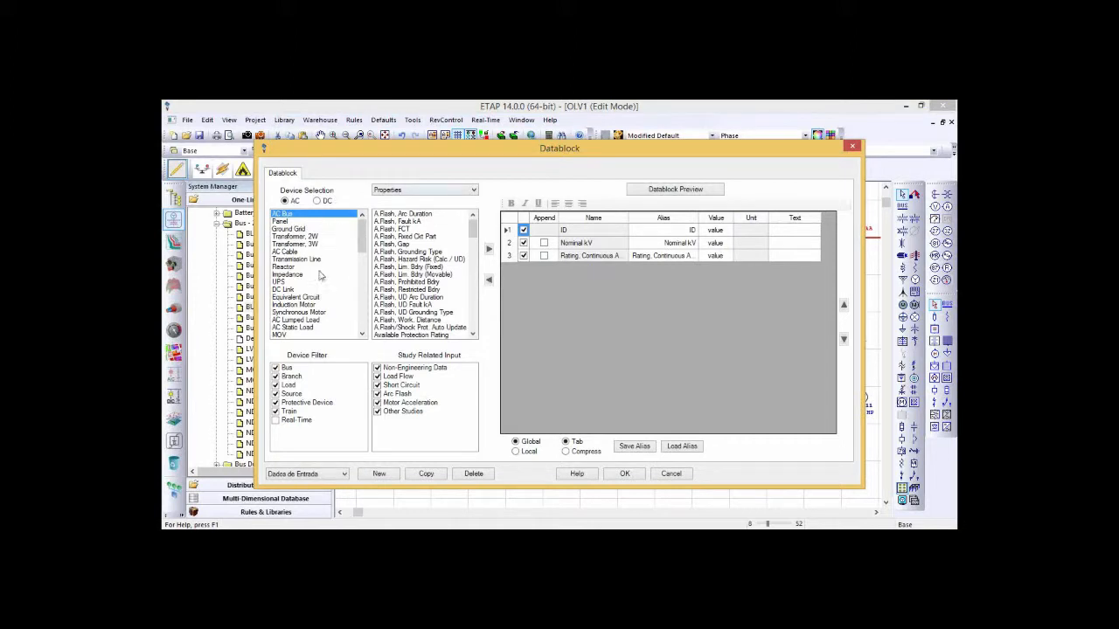
pyautogui.click(362, 275)
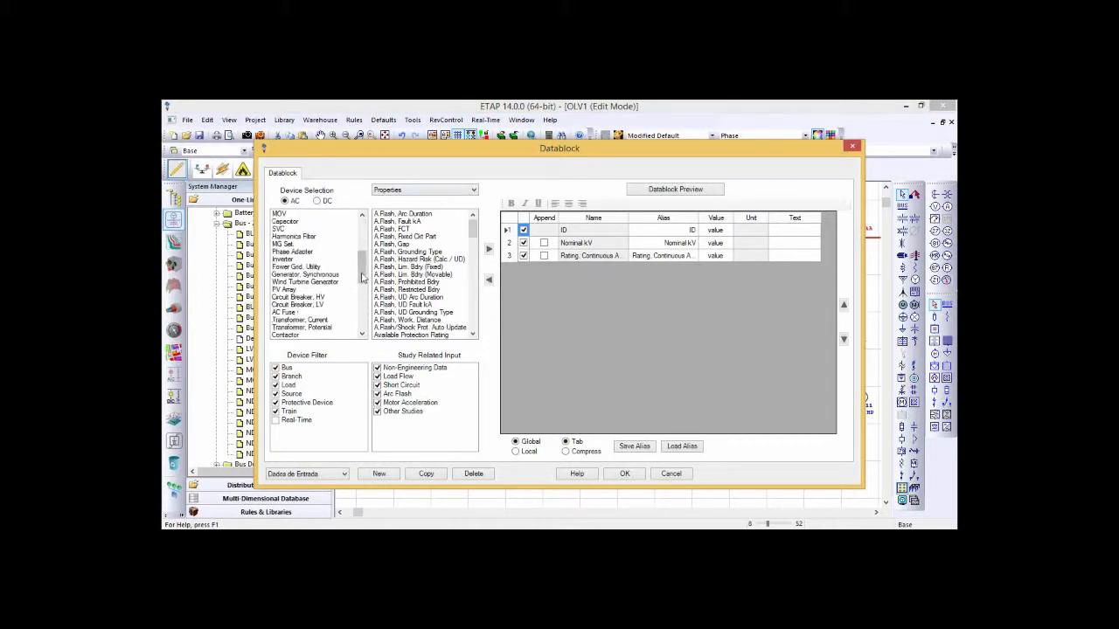
pyautogui.moveTo(362, 277); pyautogui.dragTo(363, 229)
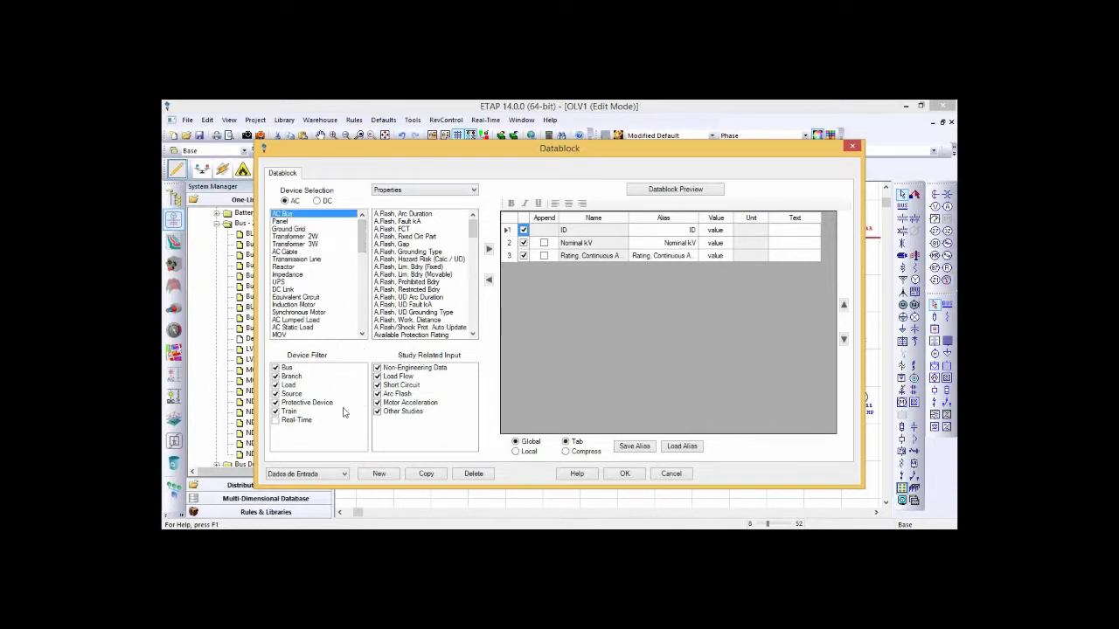
# Step: Filter the datablock device list to loads alone, and in turn to sources alone
pyautogui.click(276, 376)
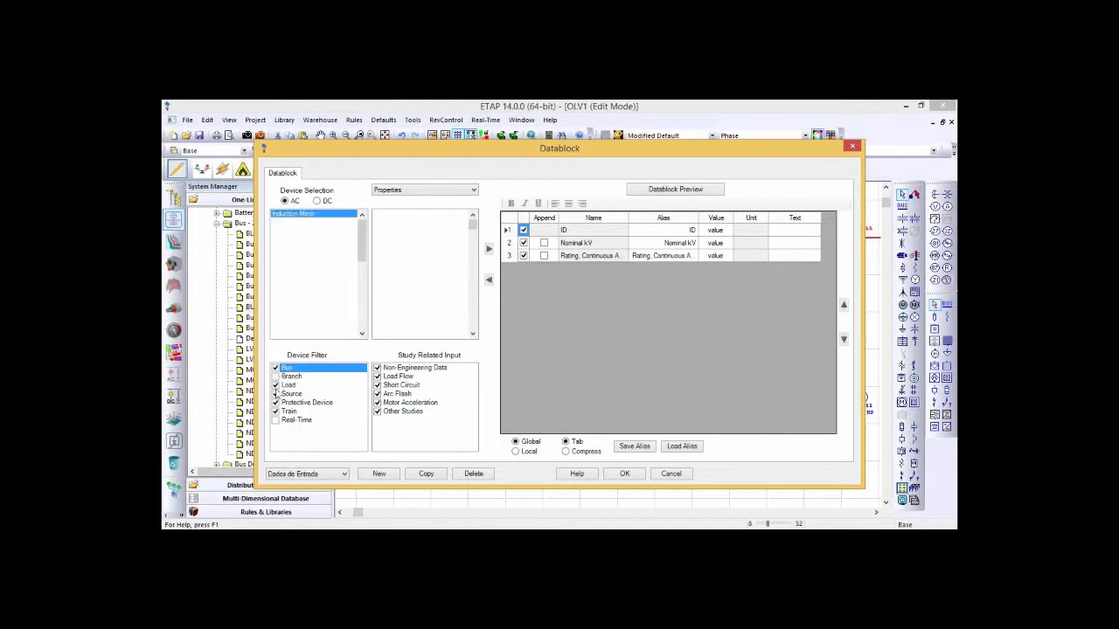
pyautogui.click(276, 394)
pyautogui.click(276, 403)
pyautogui.click(276, 412)
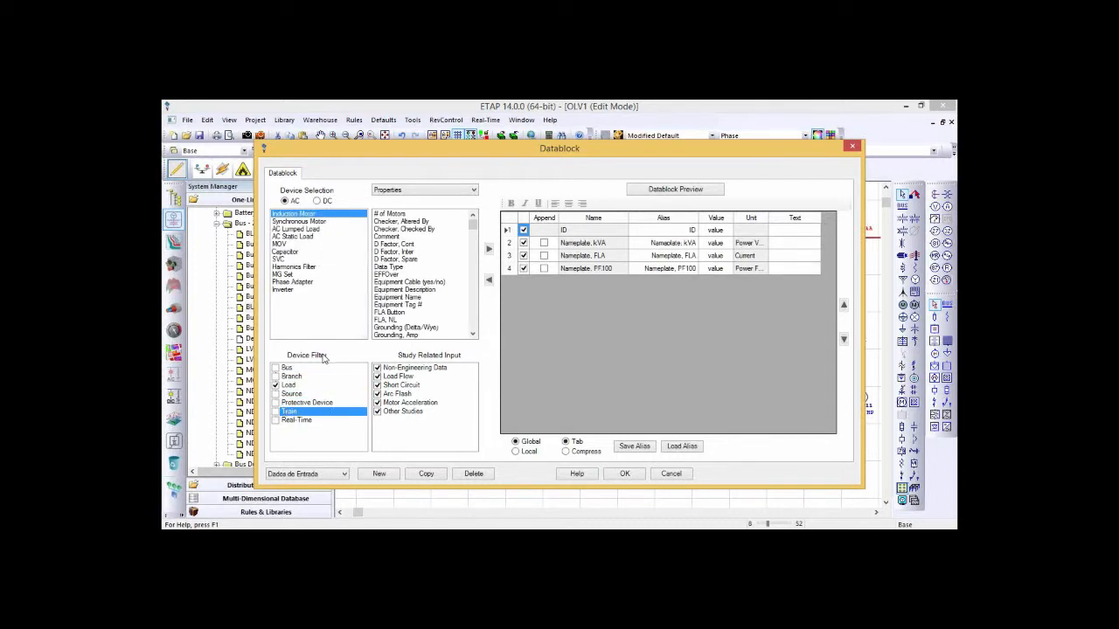
pyautogui.click(276, 385)
pyautogui.click(277, 394)
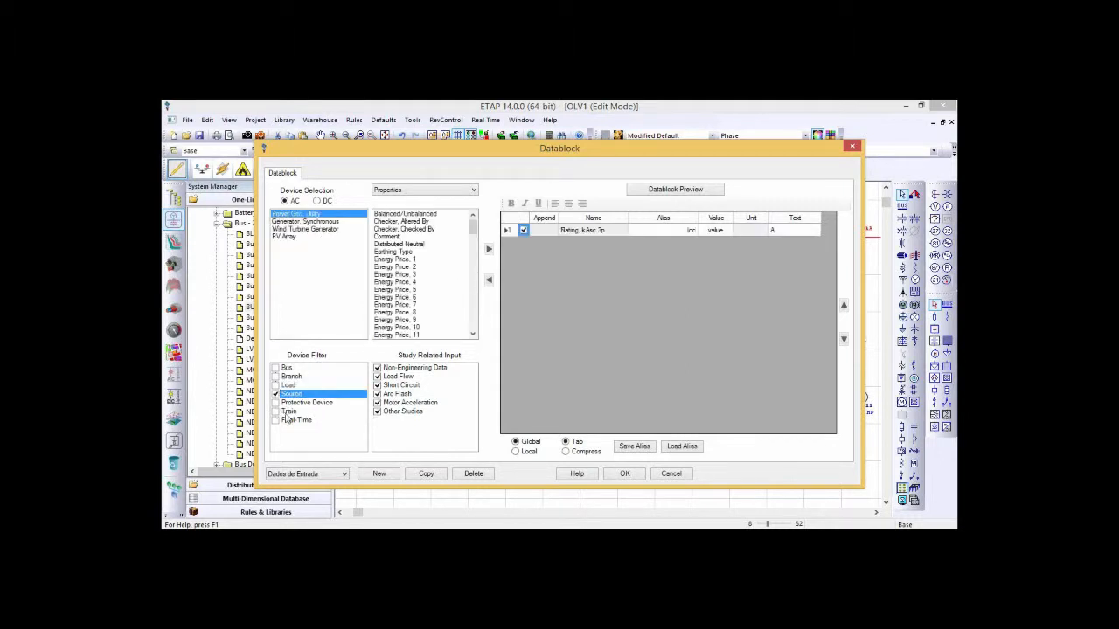
# Step: Re-enable the Bus, Branch, Load, Protective Device and Train device filters alongside Source
pyautogui.click(276, 368)
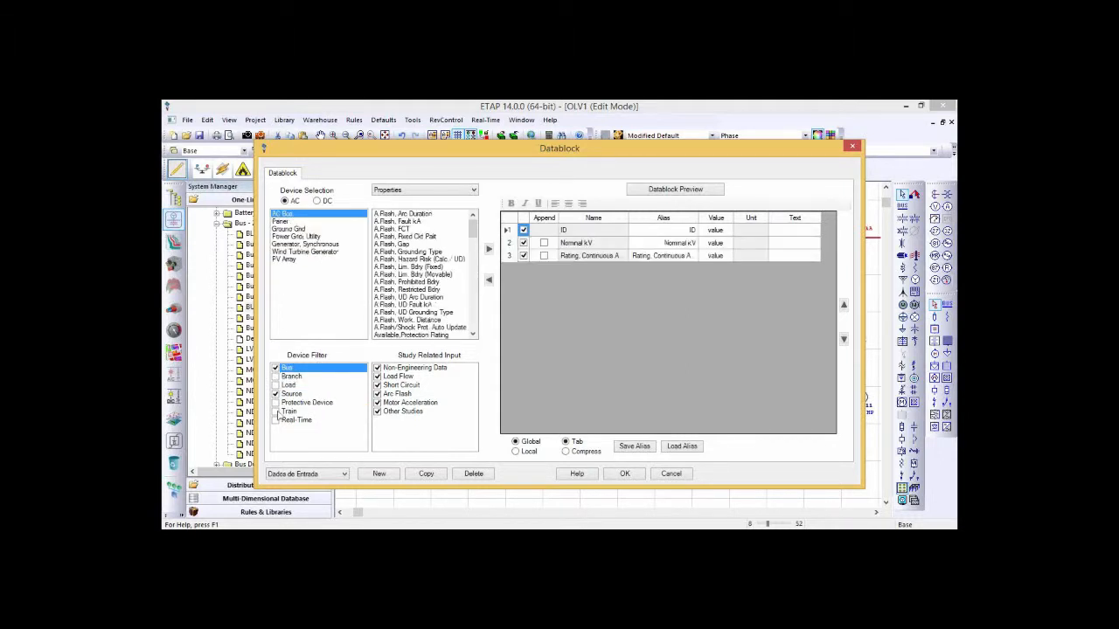
pyautogui.click(276, 377)
pyautogui.click(276, 386)
pyautogui.click(277, 403)
pyautogui.click(276, 412)
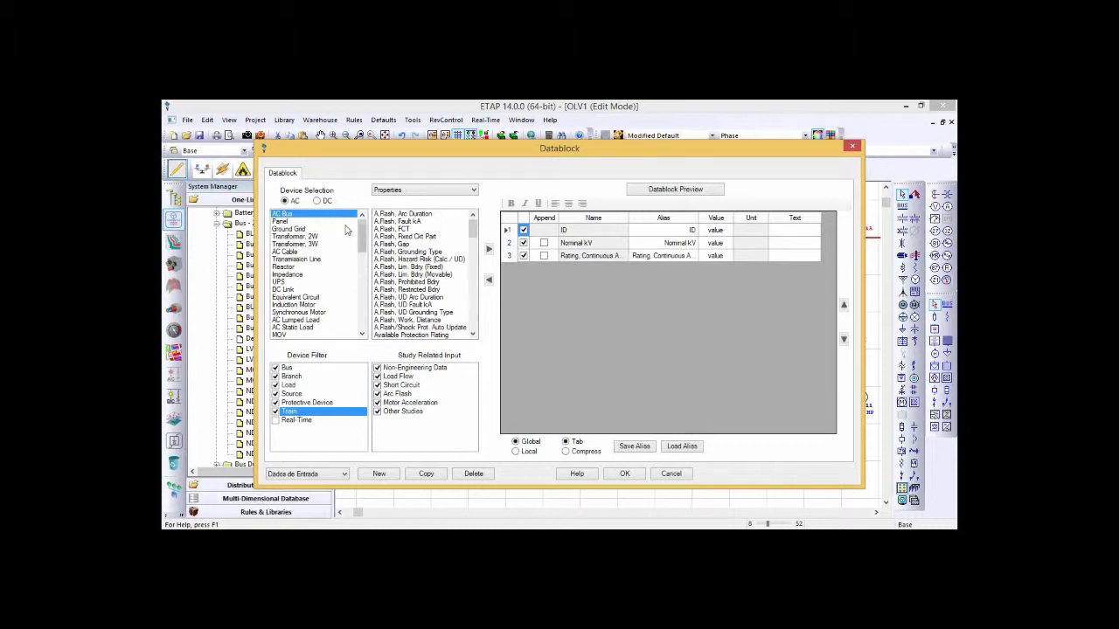
# Step: Examine the input properties available for two-winding transformer and AC bus datablocks
pyautogui.click(308, 221)
pyautogui.click(300, 237)
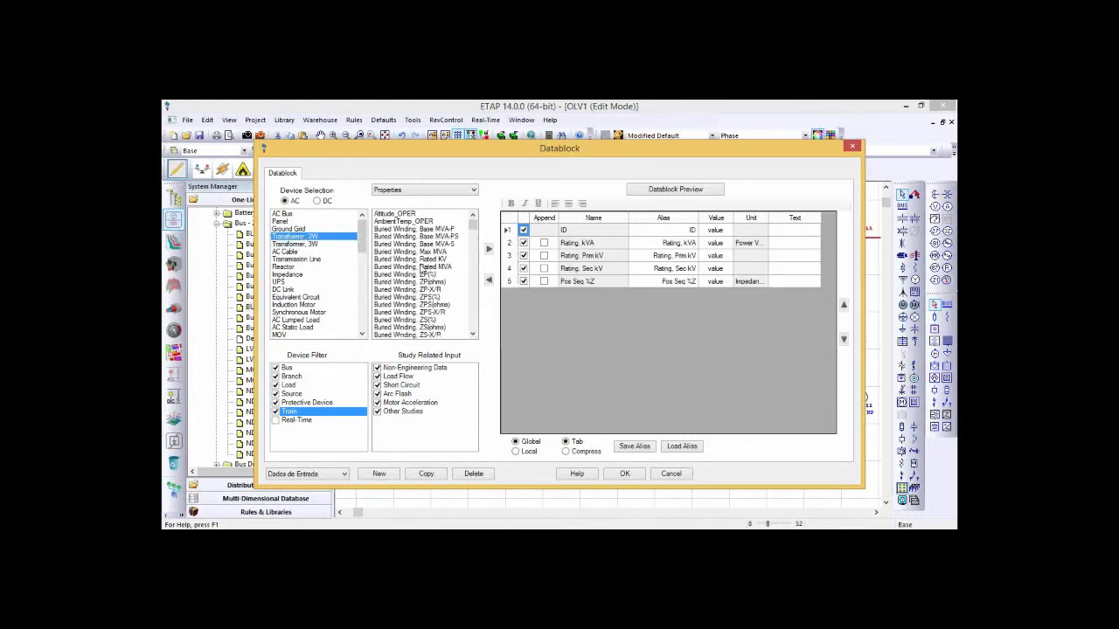
pyautogui.scroll(-5, 474, 250)
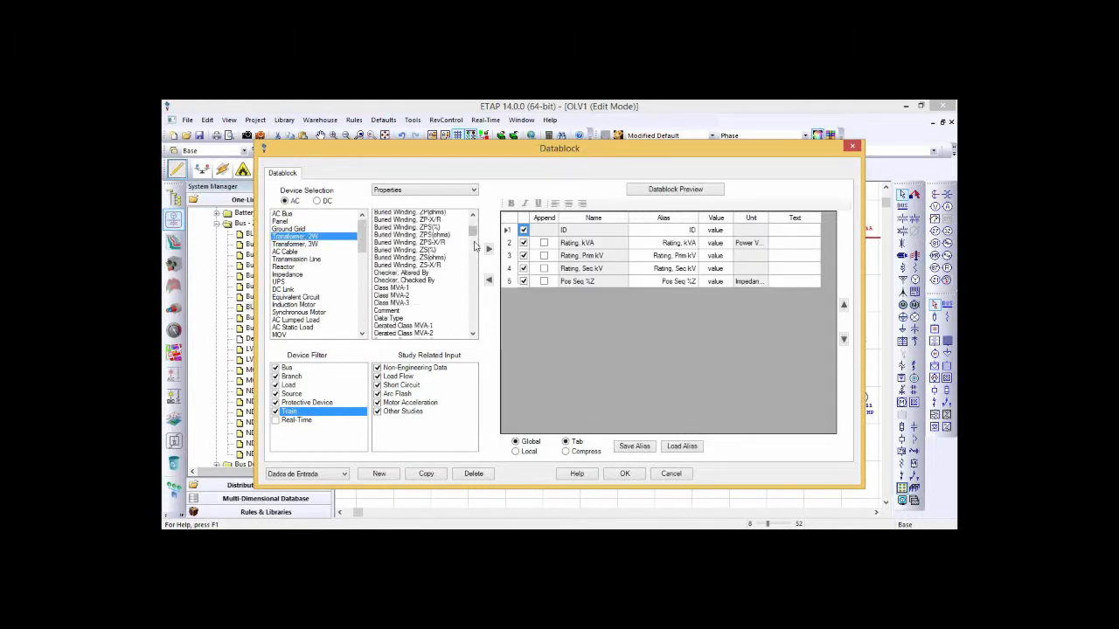
pyautogui.scroll(-6, 476, 264)
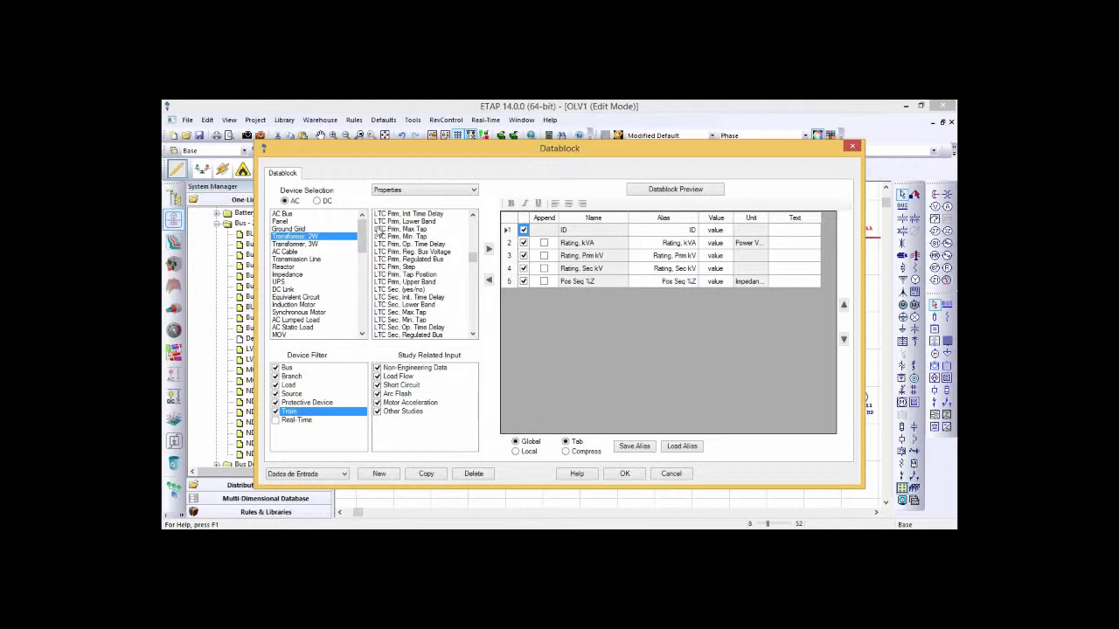
pyautogui.moveTo(472, 260); pyautogui.dragTo(474, 224)
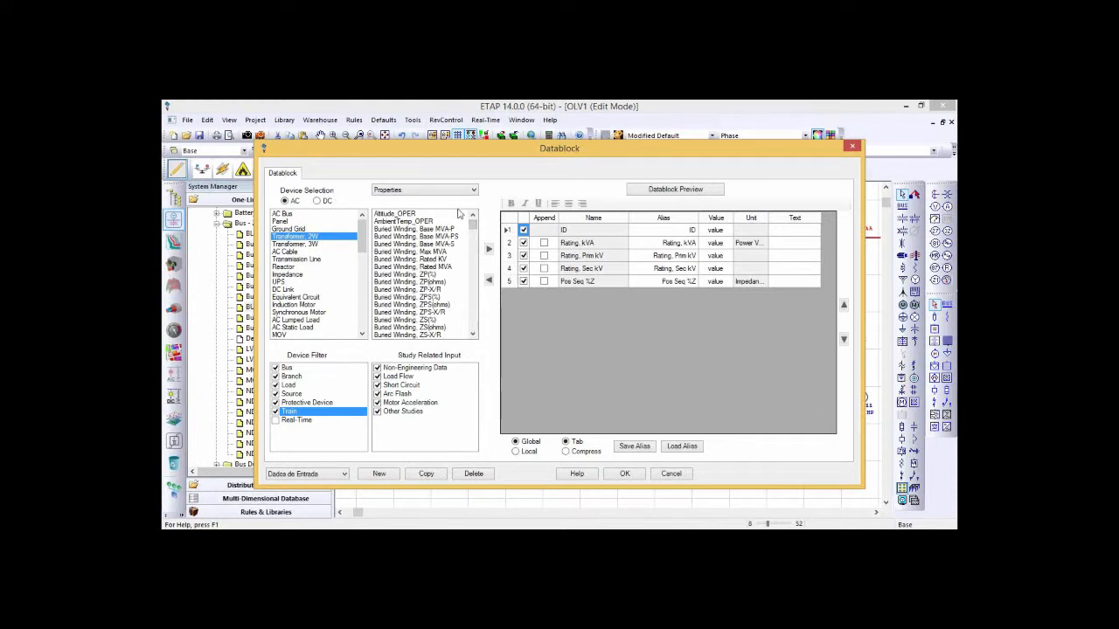
pyautogui.moveTo(473, 225); pyautogui.dragTo(474, 283)
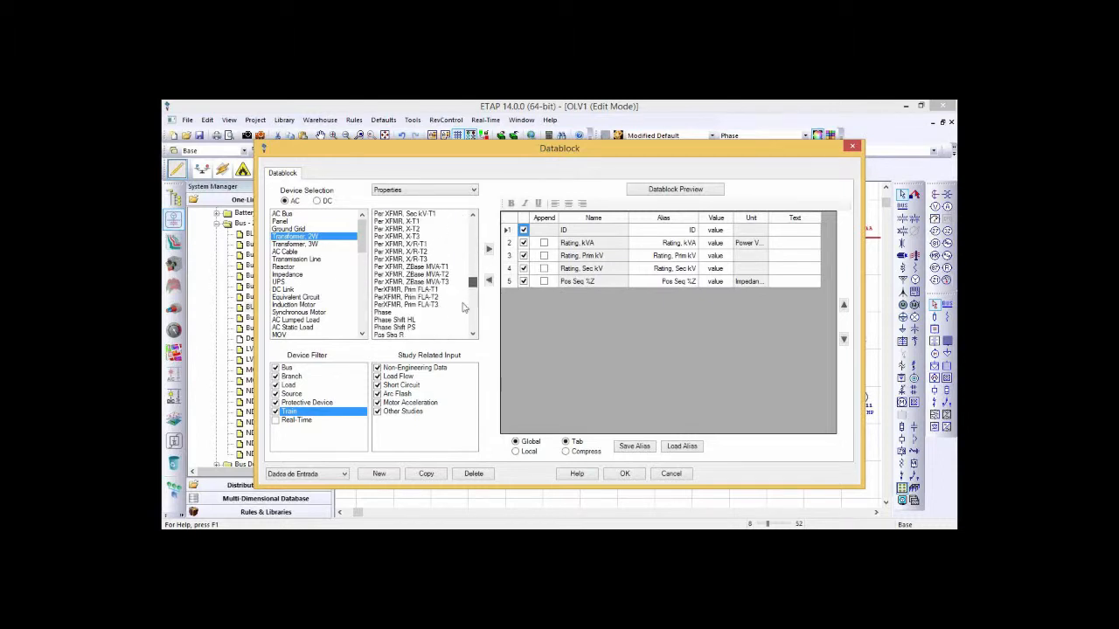
pyautogui.click(318, 216)
pyautogui.moveTo(472, 226); pyautogui.dragTo(472, 296)
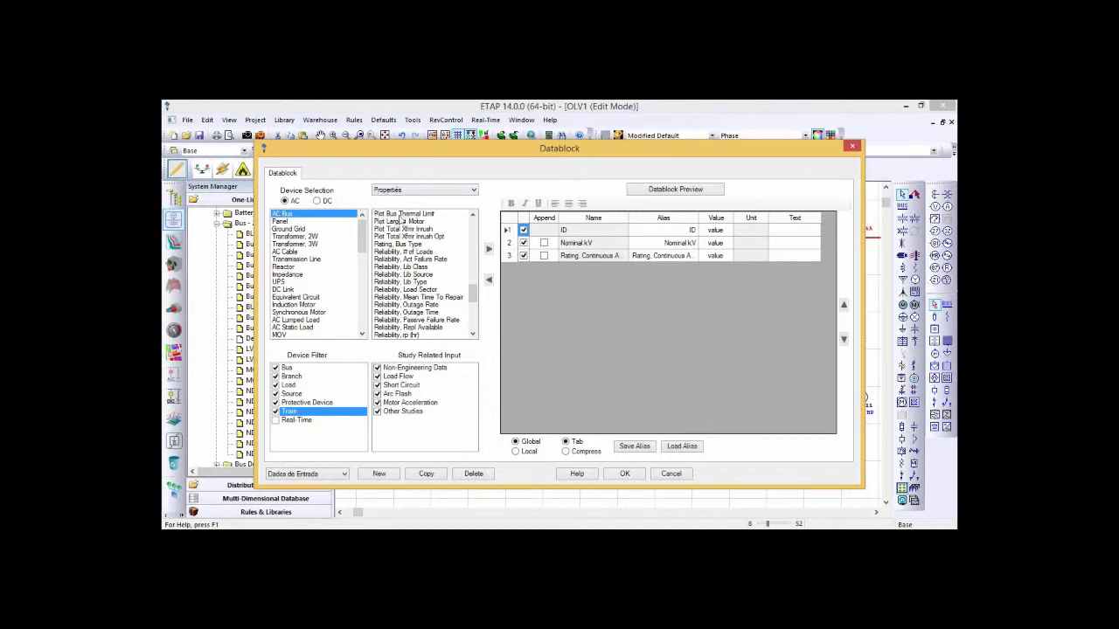
# Step: Examine the study result attributes available for AC bus datablocks and return to the Properties list
pyautogui.click(473, 190)
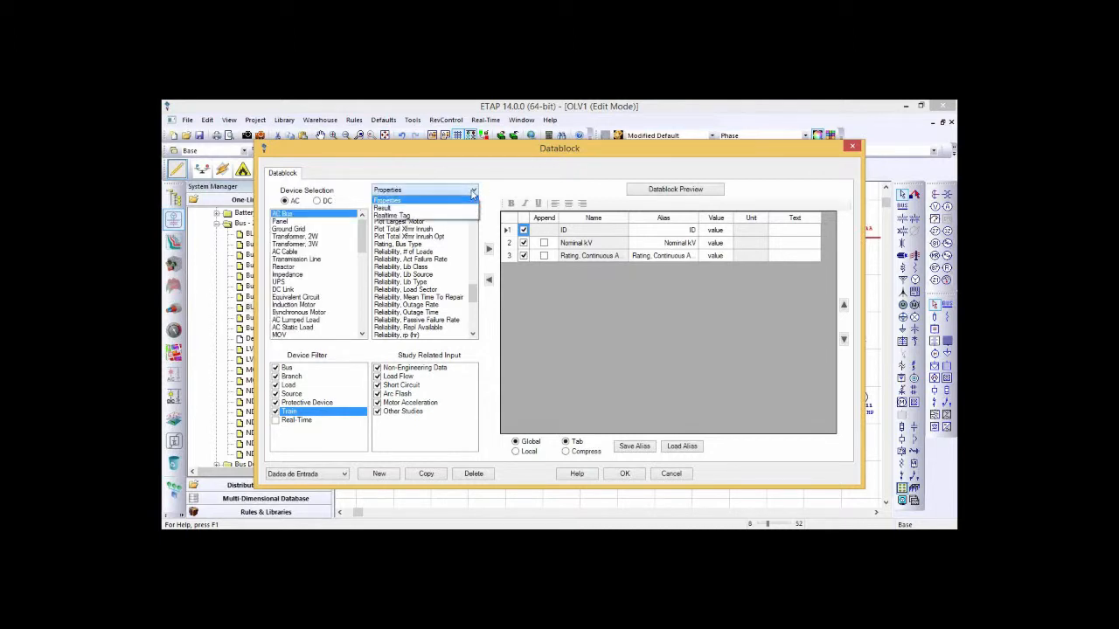
pyautogui.click(468, 208)
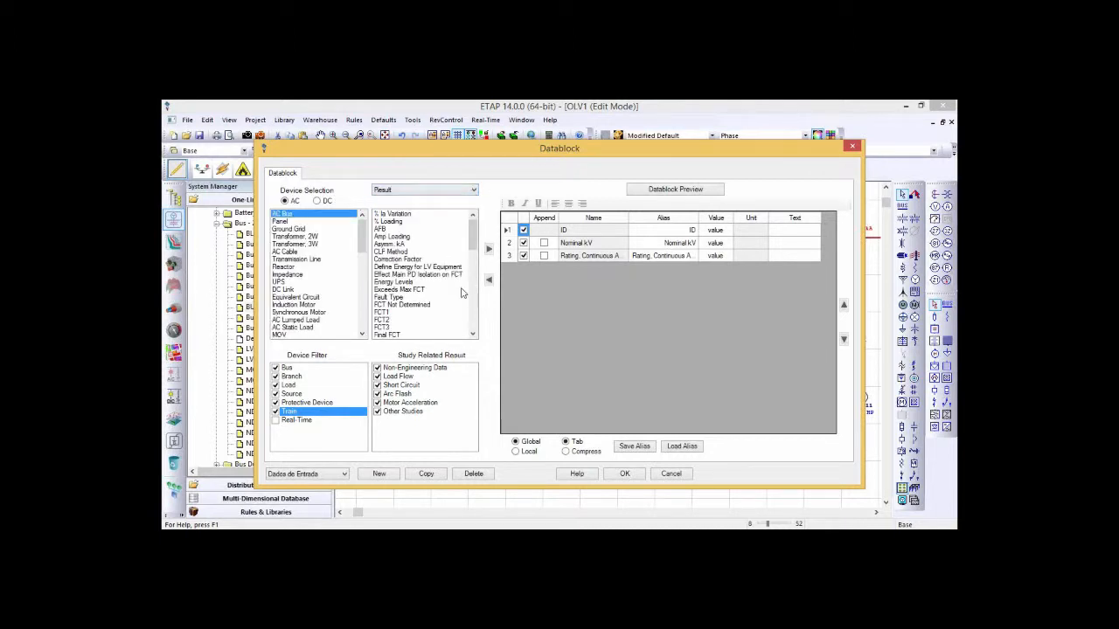
pyautogui.moveTo(475, 235); pyautogui.dragTo(477, 335)
pyautogui.click(472, 190)
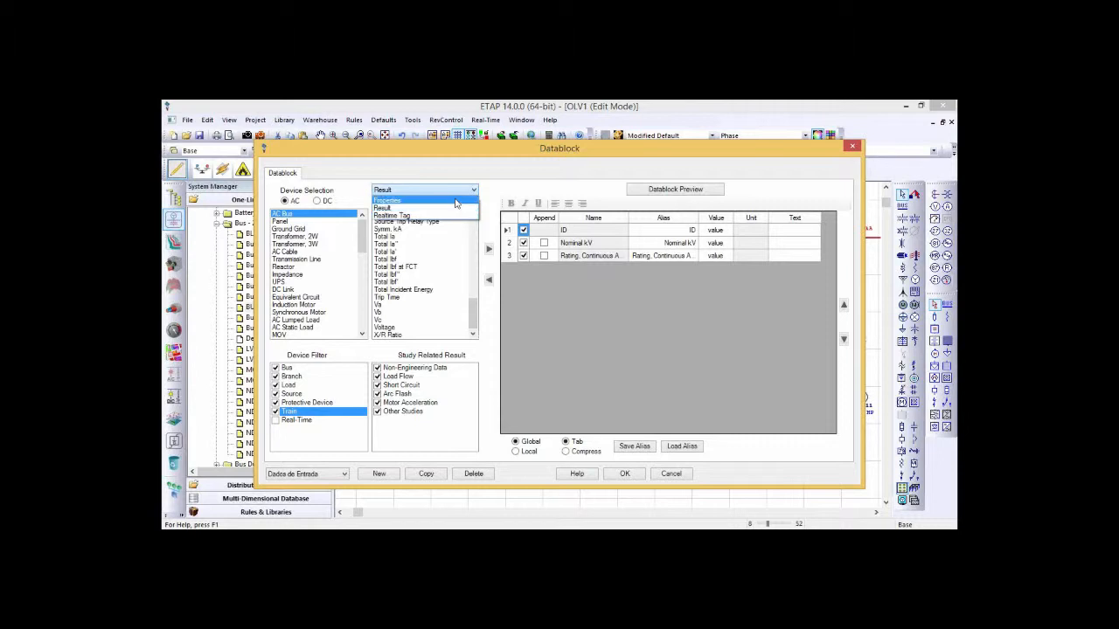
pyautogui.click(457, 201)
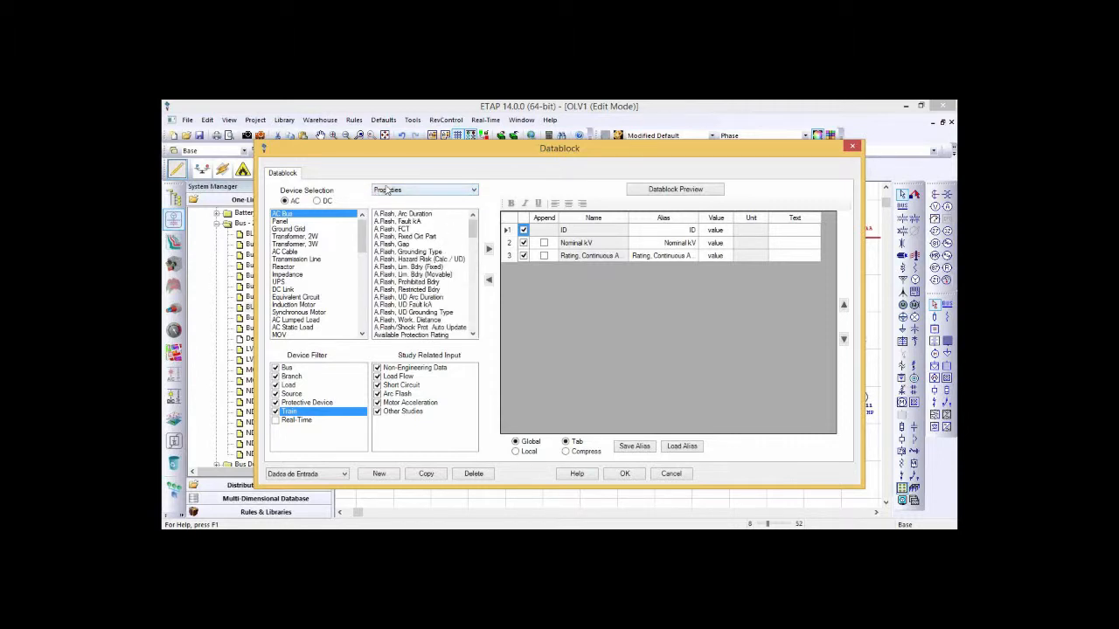
# Step: Remove the continuous amp rating from the AC bus datablock and add it back from the available properties
pyautogui.click(508, 258)
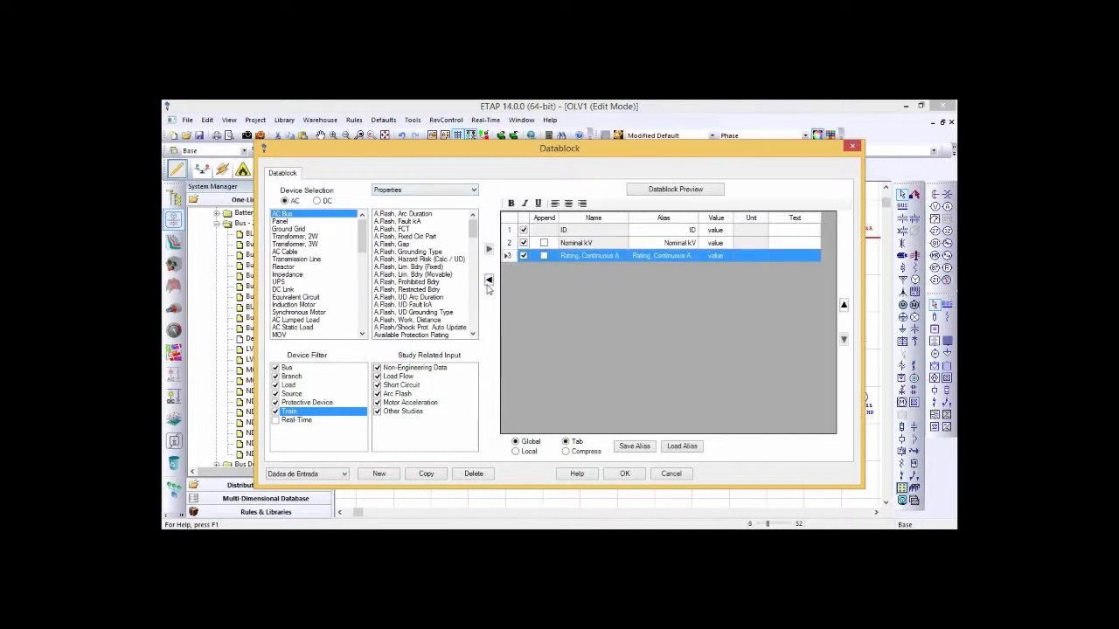
pyautogui.click(489, 281)
pyautogui.click(416, 222)
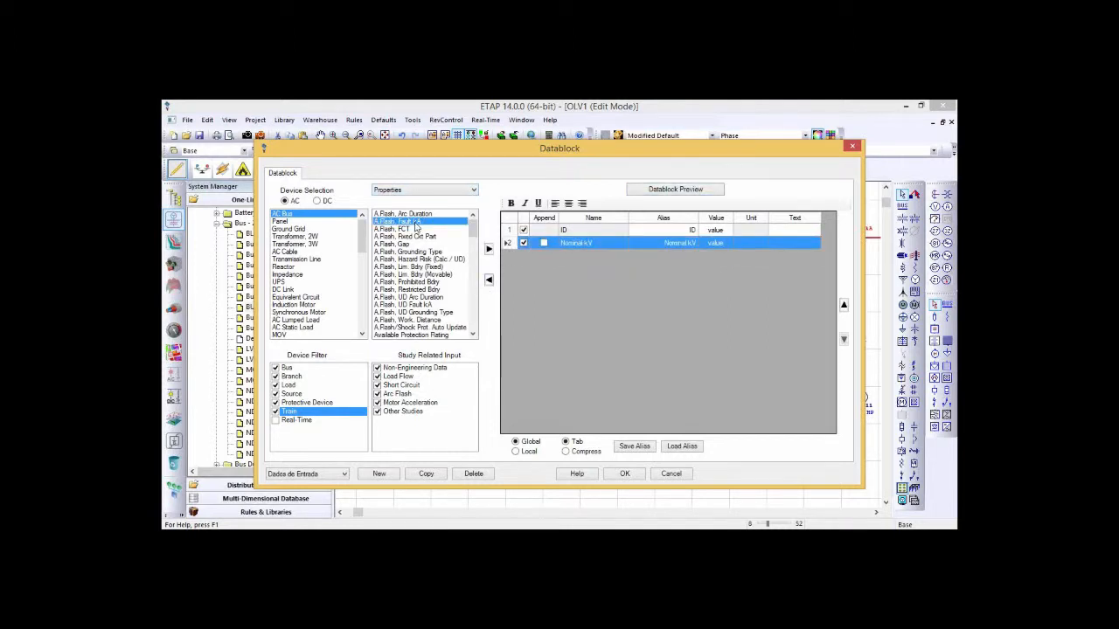
pyautogui.press('r')
pyautogui.click(473, 335)
pyautogui.click(473, 336)
pyautogui.click(473, 335)
pyautogui.click(429, 320)
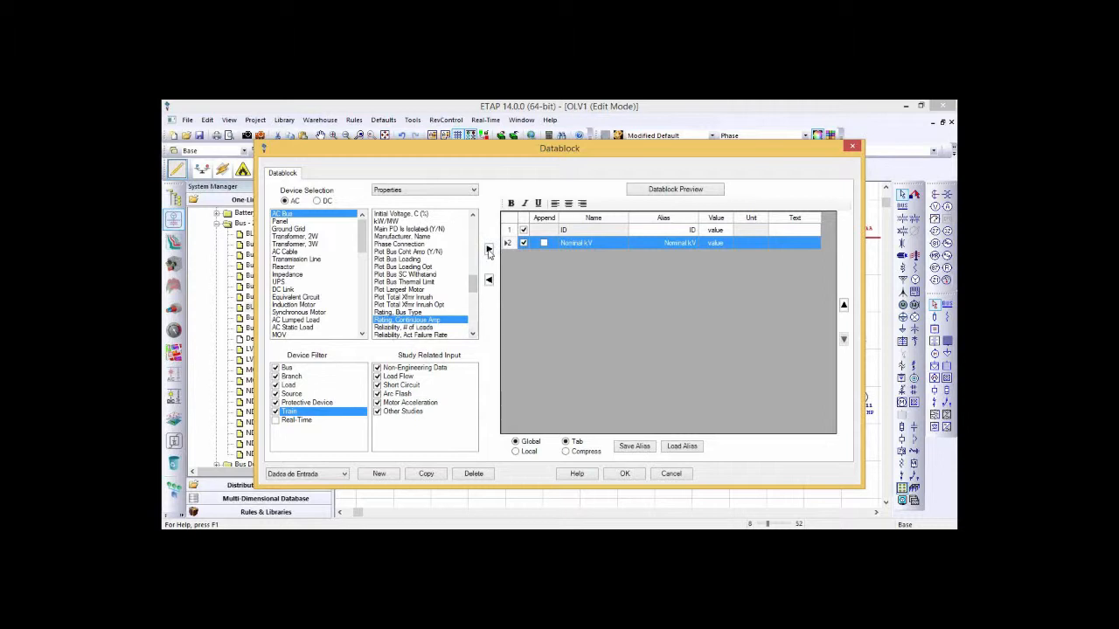
pyautogui.click(489, 250)
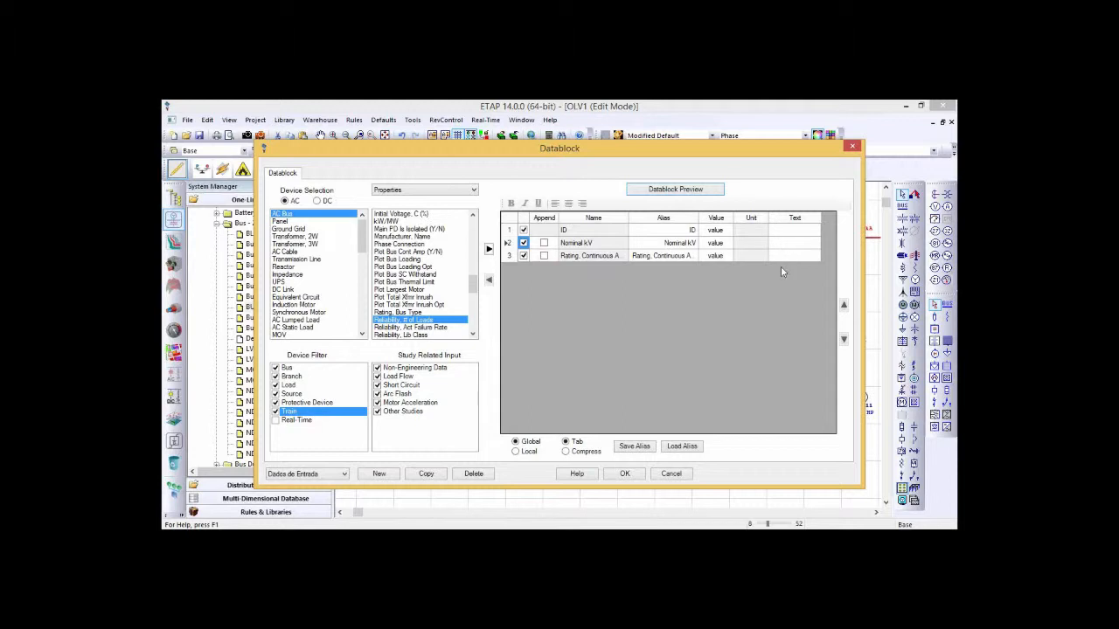
# Step: Preview the AC bus and two-winding transformer datablocks and accept the datablock definition
pyautogui.click(697, 194)
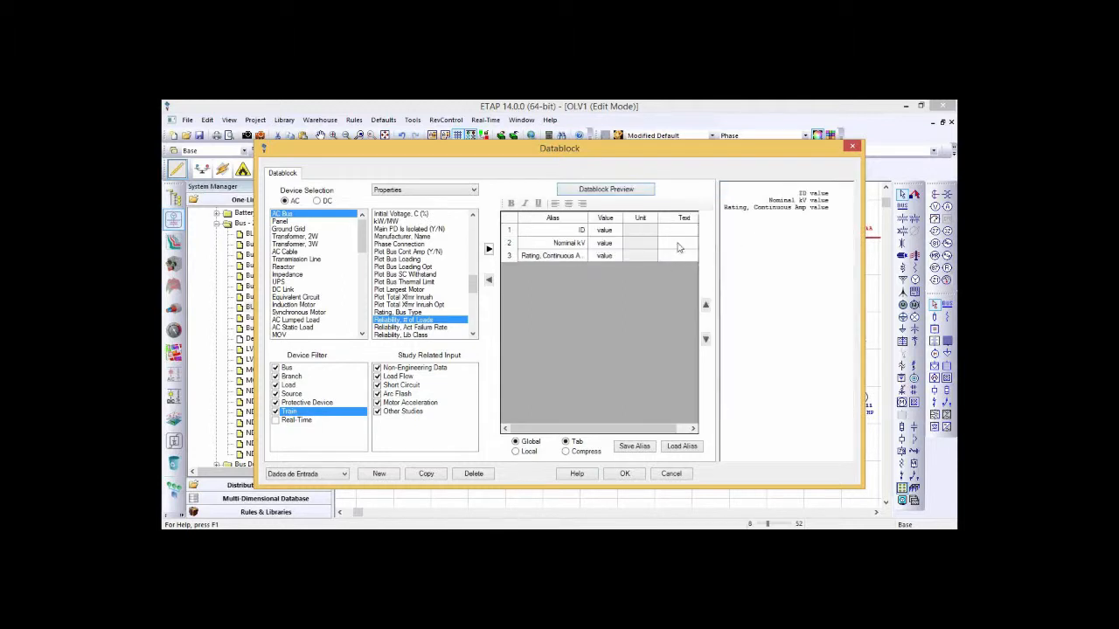
pyautogui.click(547, 260)
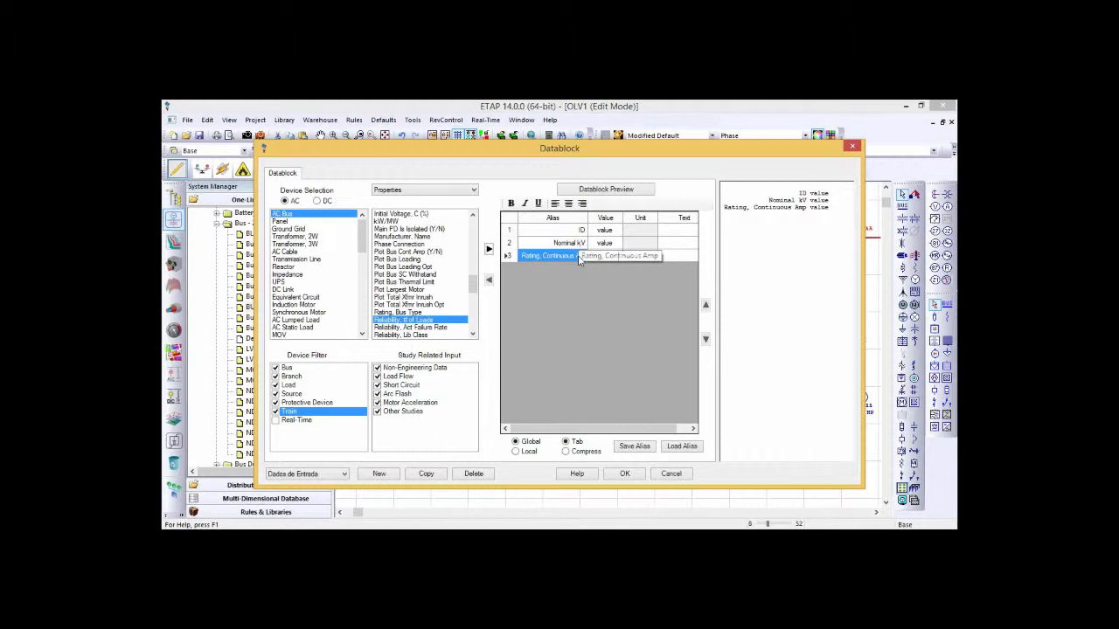
pyautogui.click(298, 236)
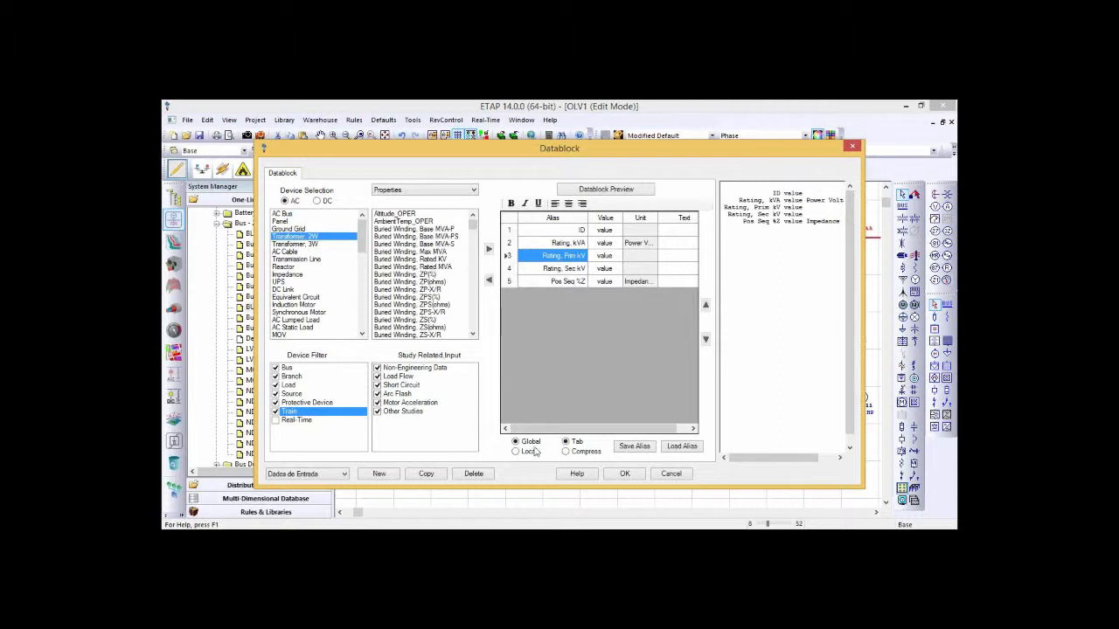
pyautogui.click(626, 478)
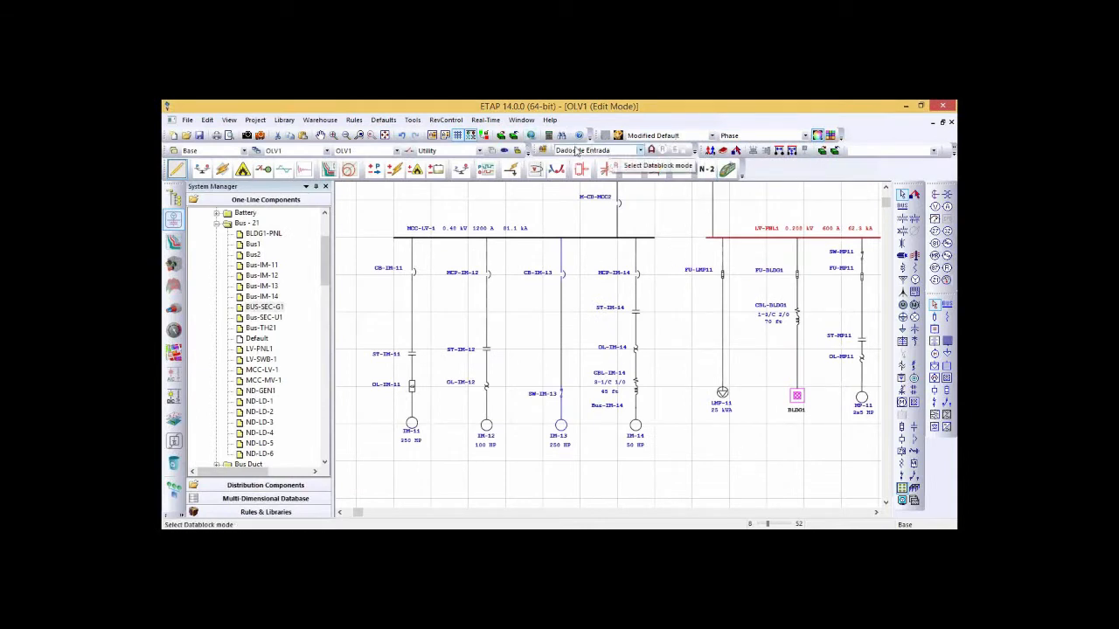
# Step: Keep Dados de Entrada as the datablock mode and show the datablocks globally on the one-line diagram
pyautogui.click(640, 150)
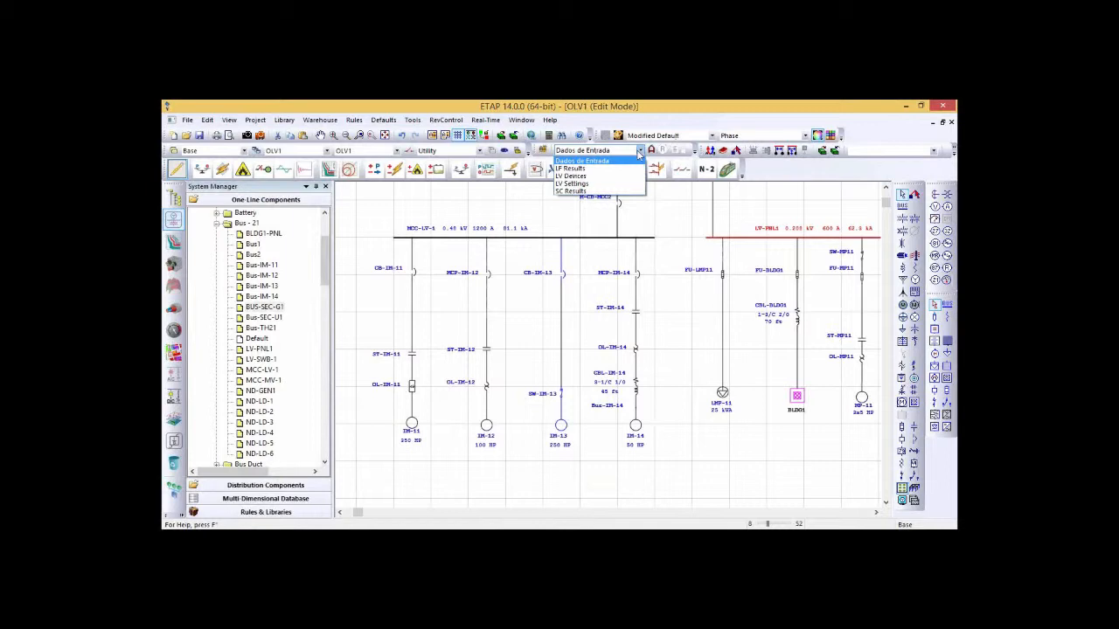
pyautogui.click(639, 152)
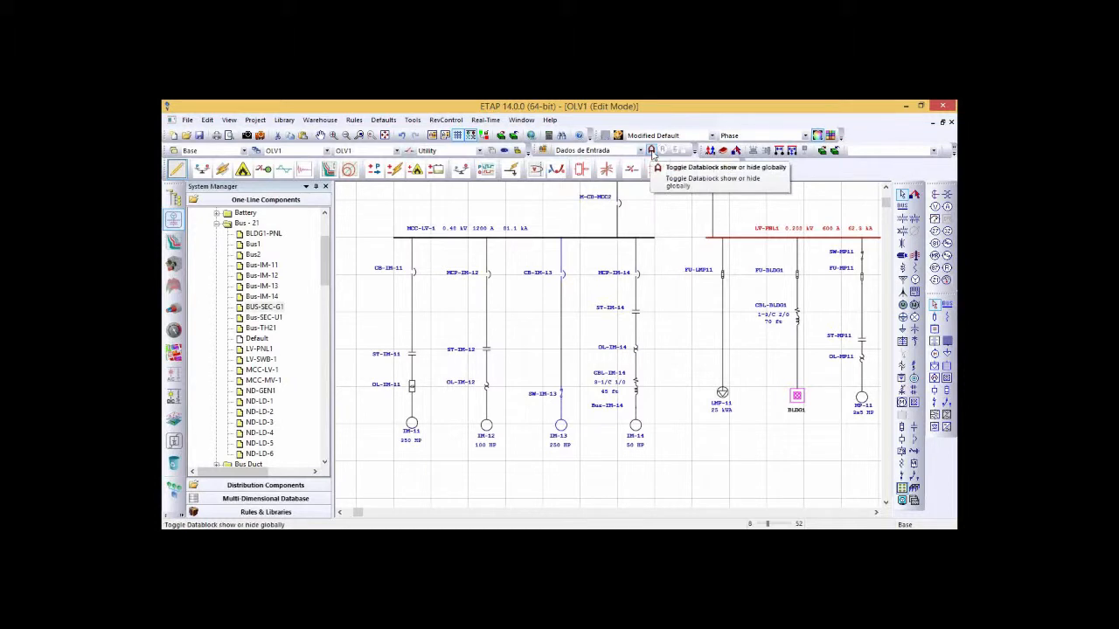
pyautogui.click(652, 153)
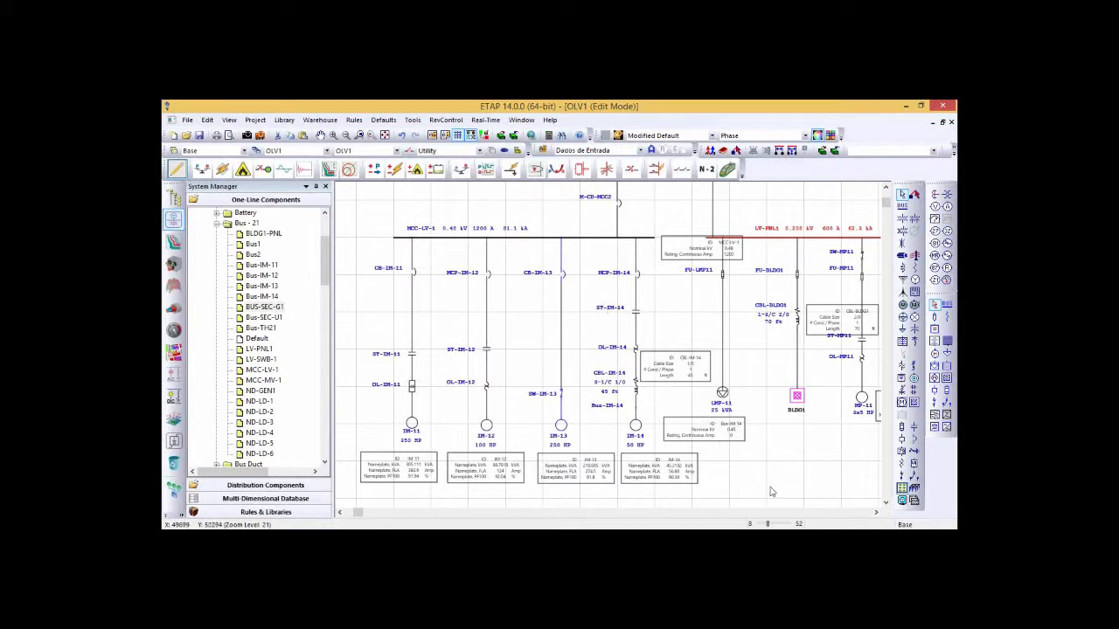
# Step: Move the CBL-MCC1 datablock to the left of its cable and the 1500 kVA transformer's datablock to the transformer's right
pyautogui.click(686, 249)
pyautogui.moveTo(681, 301); pyautogui.dragTo(572, 307)
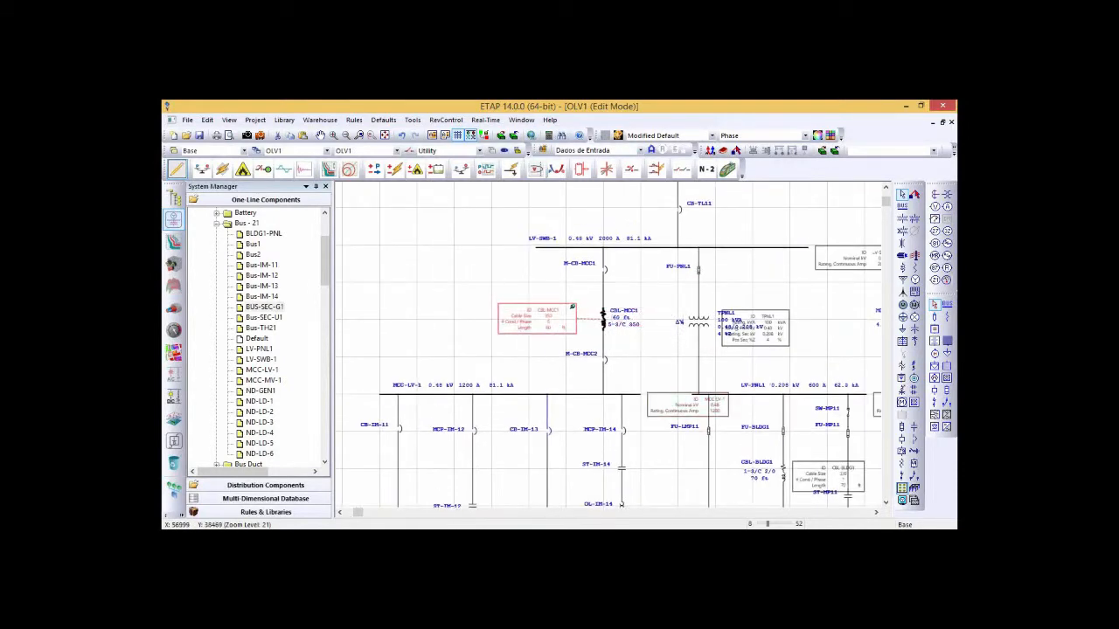
pyautogui.moveTo(714, 235); pyautogui.dragTo(658, 388)
pyautogui.moveTo(685, 309); pyautogui.dragTo(732, 308)
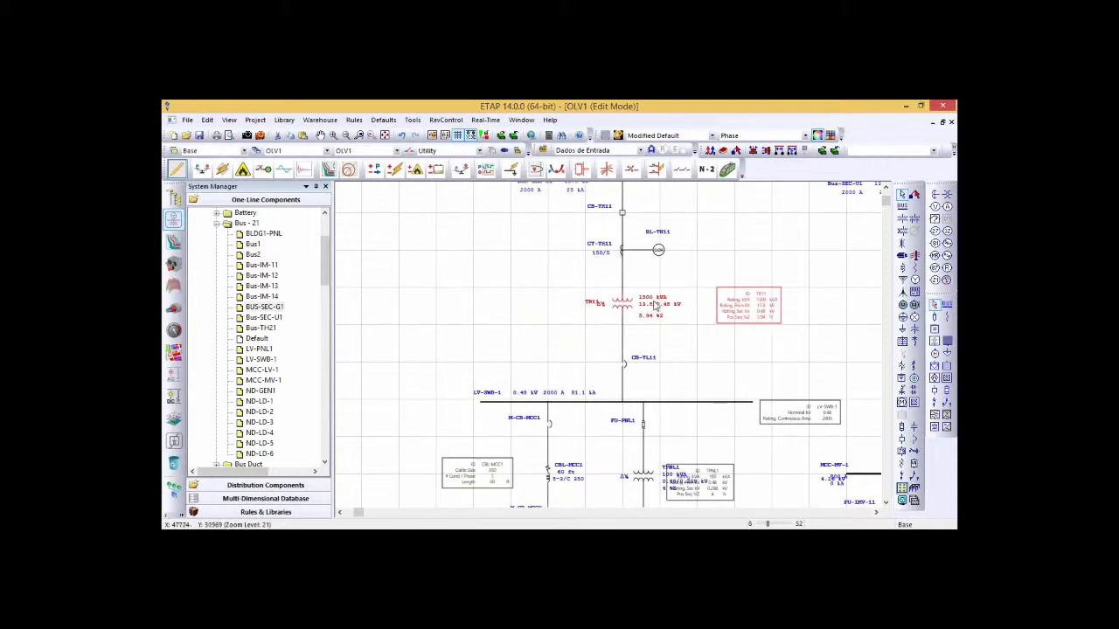
pyautogui.moveTo(726, 306)
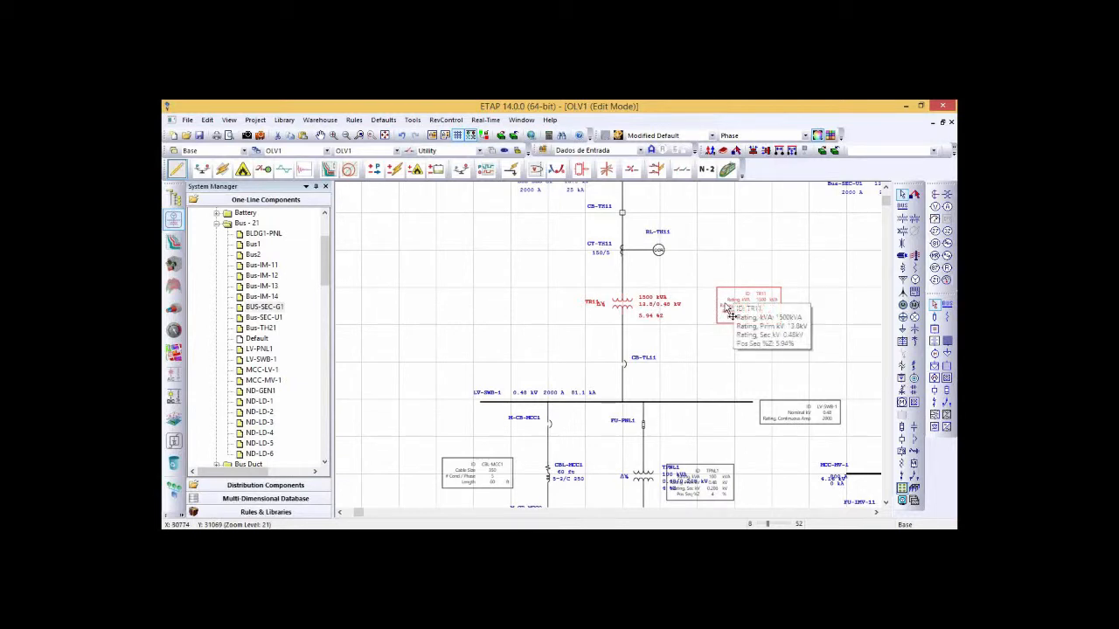
# Step: Clear the ID, Rating, kV, A, D-Y, Z and DB display options for all AC elements and apply the change
pyautogui.click(902, 500)
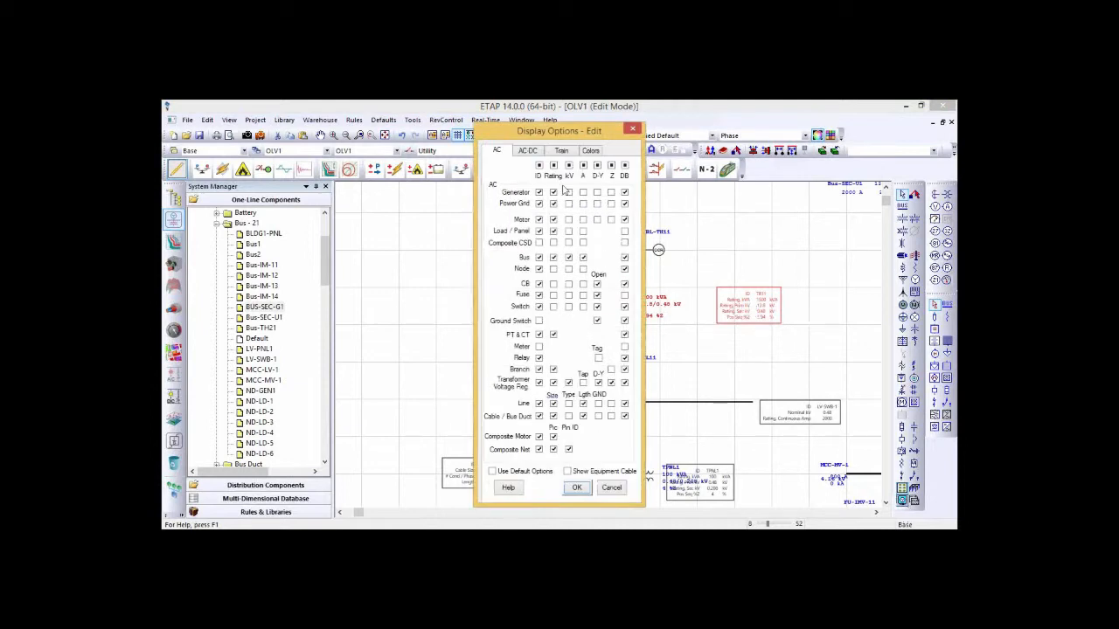
pyautogui.click(539, 165)
pyautogui.click(553, 165)
pyautogui.click(568, 165)
pyautogui.click(583, 165)
pyautogui.click(597, 165)
pyautogui.click(611, 165)
pyautogui.click(624, 166)
pyautogui.click(577, 487)
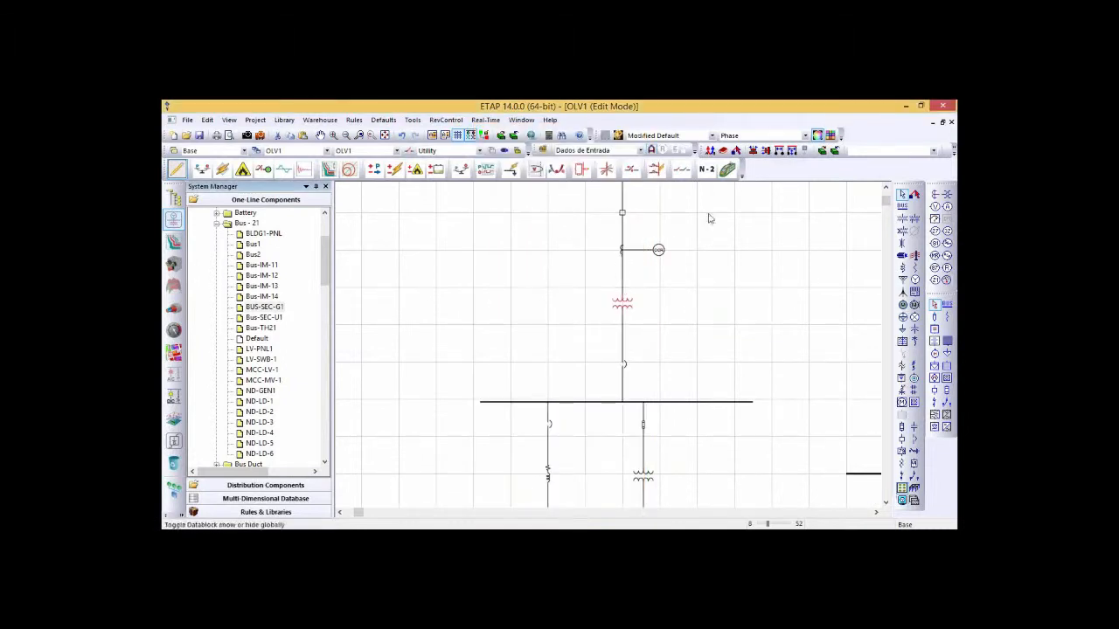
# Step: Enable the DB display option for all AC elements and show the datablocks globally on the one-line diagram
pyautogui.click(902, 500)
pyautogui.click(623, 165)
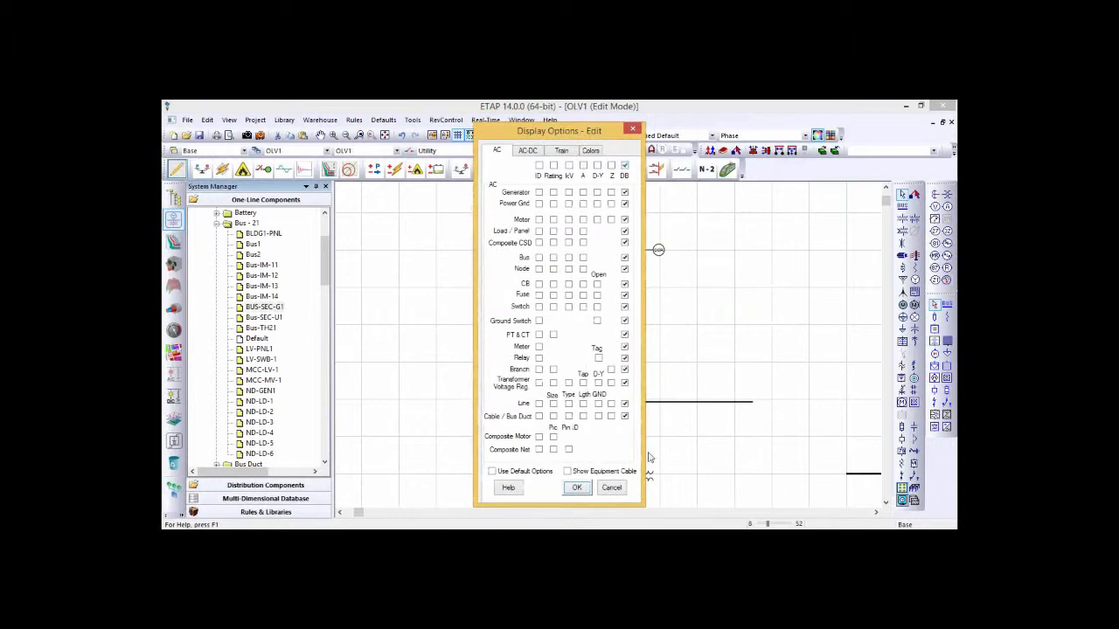
pyautogui.click(576, 487)
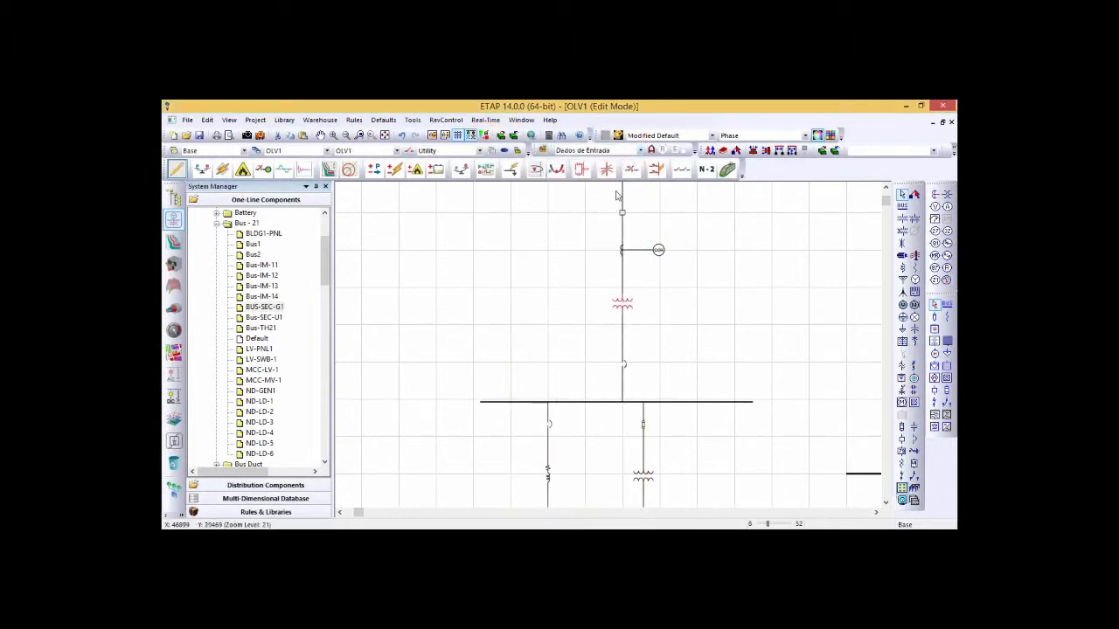
pyautogui.click(650, 150)
pyautogui.moveTo(734, 307)
pyautogui.mouseDown()
pyautogui.moveTo(718, 307)
pyautogui.moveTo(733, 306)
pyautogui.mouseUp()
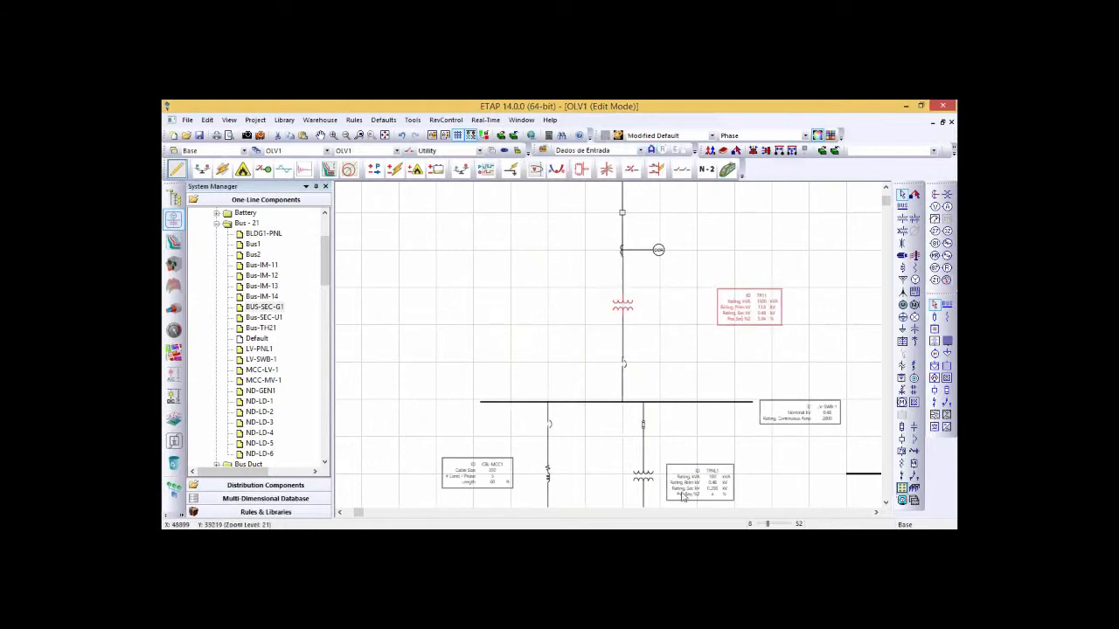
# Step: Enable the ID display option for all AC elements, with the IM-11 to IM-14 motor feeders in view
pyautogui.click(700, 378)
pyautogui.moveTo(719, 441); pyautogui.dragTo(708, 316)
pyautogui.moveTo(706, 445); pyautogui.dragTo(698, 349)
pyautogui.moveTo(711, 411); pyautogui.dragTo(723, 357)
pyautogui.moveTo(685, 432); pyautogui.dragTo(702, 393)
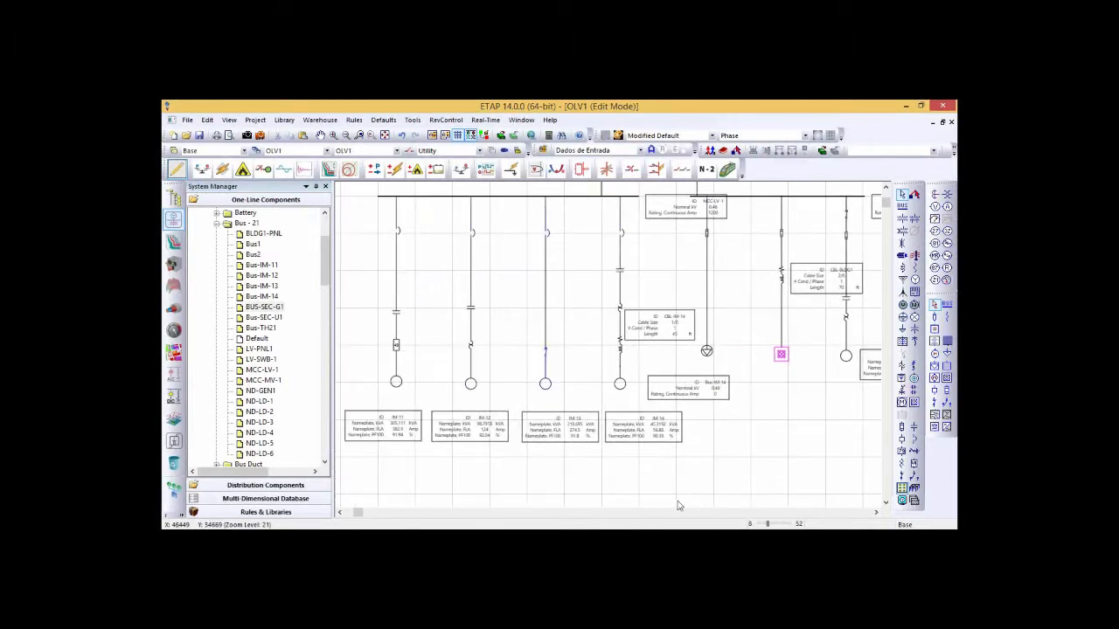
pyautogui.click(902, 500)
pyautogui.click(539, 165)
pyautogui.click(577, 488)
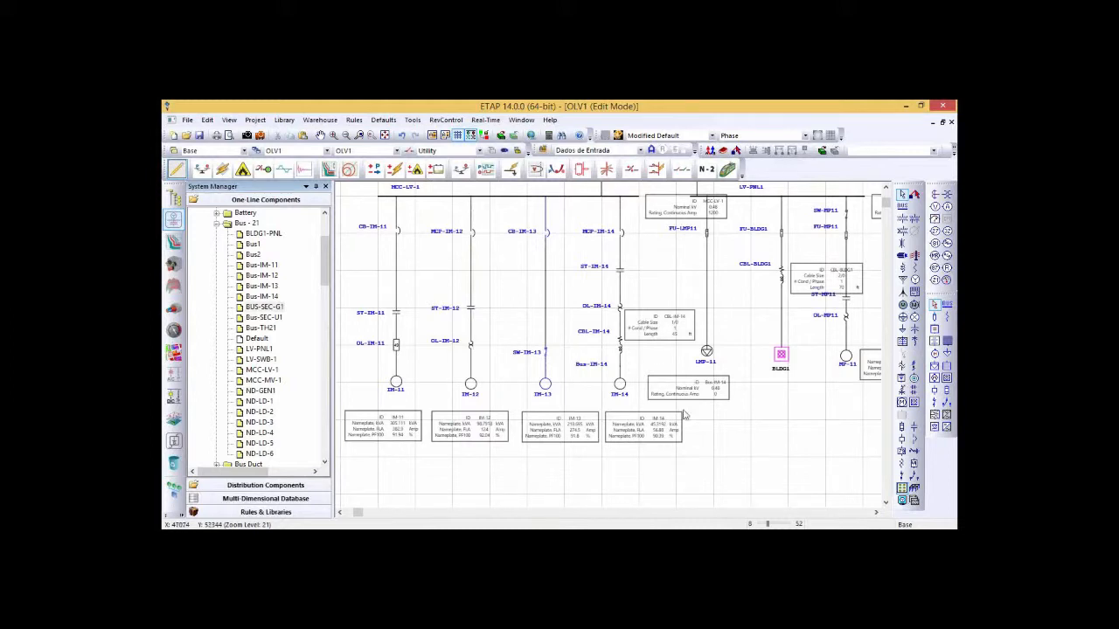
# Step: Shift the CBL-IM-14 and Bus-IM-14 datablocks slightly right and move the IM-14 datablock further below its motor
pyautogui.moveTo(651, 336); pyautogui.dragTo(659, 329)
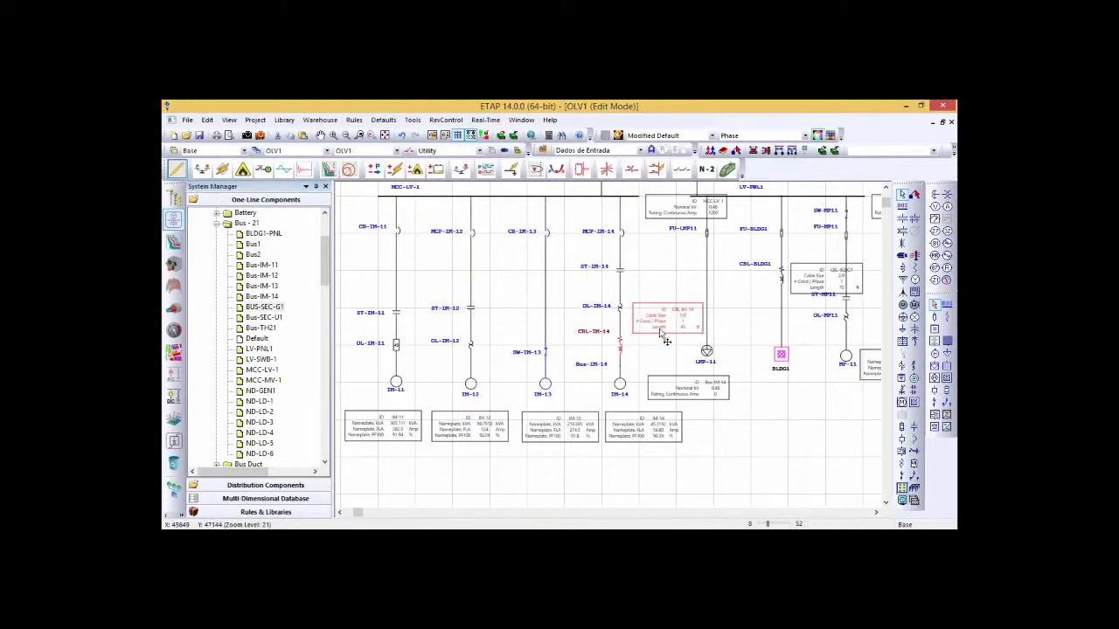
pyautogui.moveTo(681, 418); pyautogui.dragTo(664, 458)
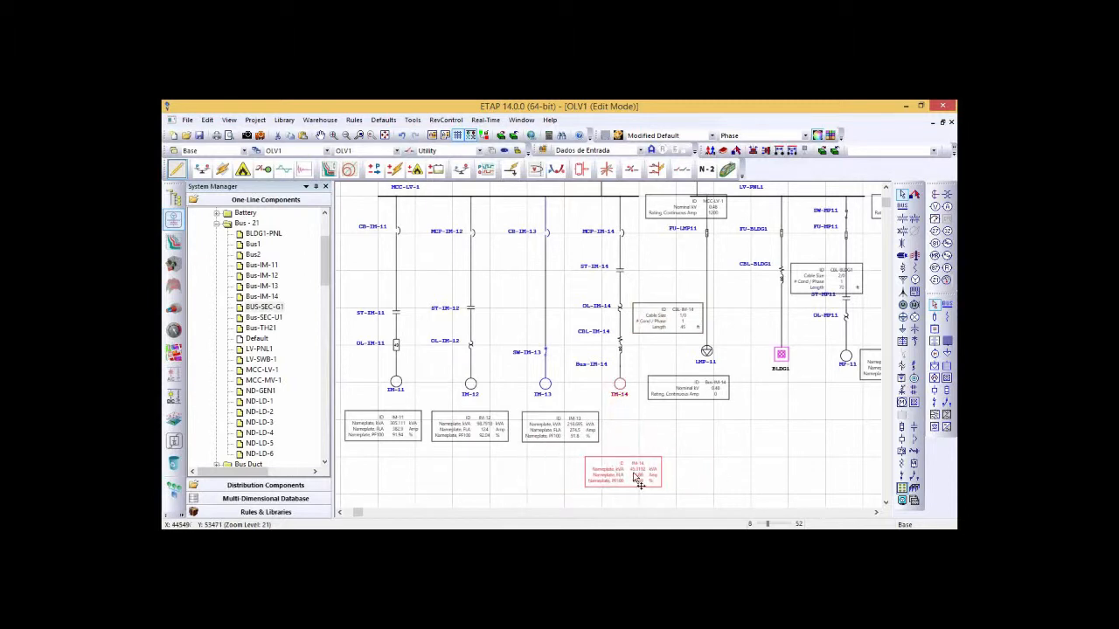
pyautogui.moveTo(729, 382)
pyautogui.mouseDown()
pyautogui.moveTo(792, 392)
pyautogui.moveTo(750, 383)
pyautogui.mouseUp()
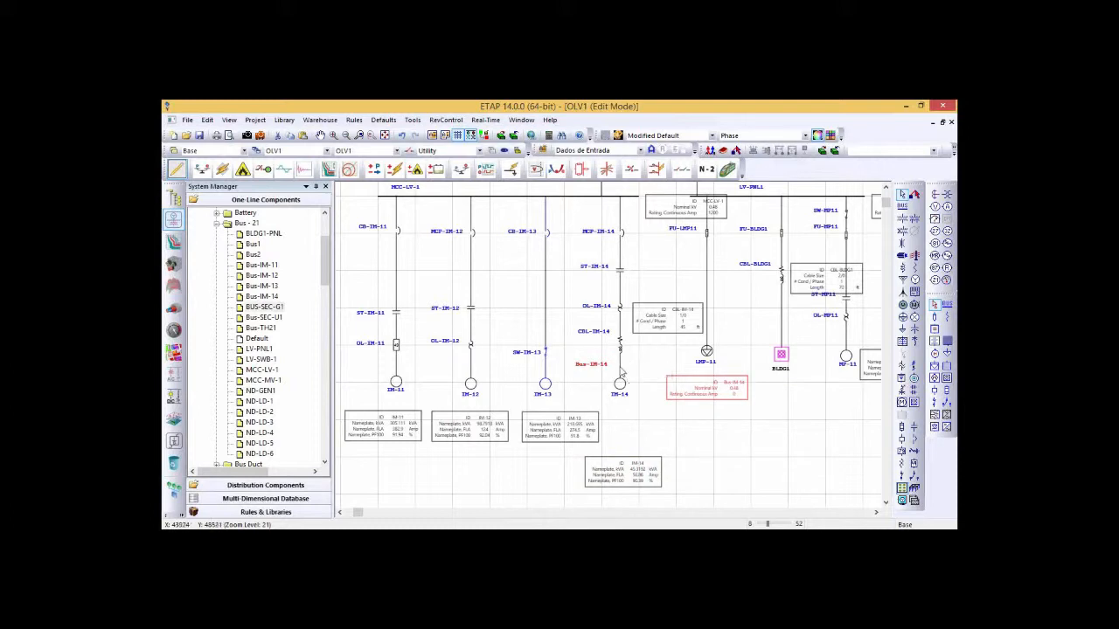
pyautogui.moveTo(701, 395); pyautogui.dragTo(690, 395)
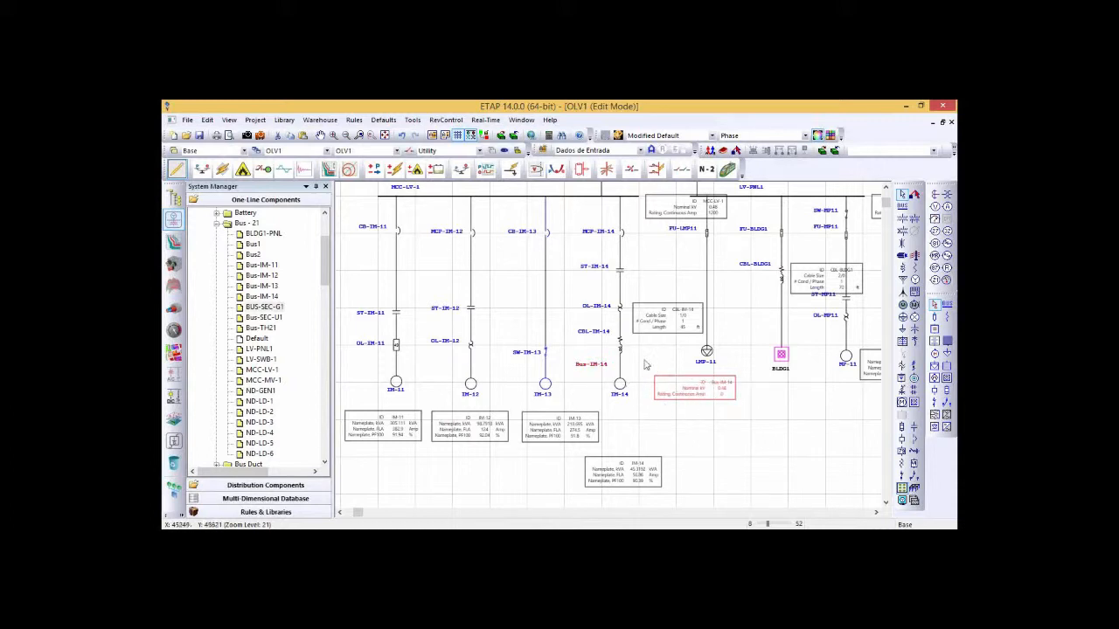
# Step: Hide the datablock of Bus-IM-14
pyautogui.rightClick(675, 393)
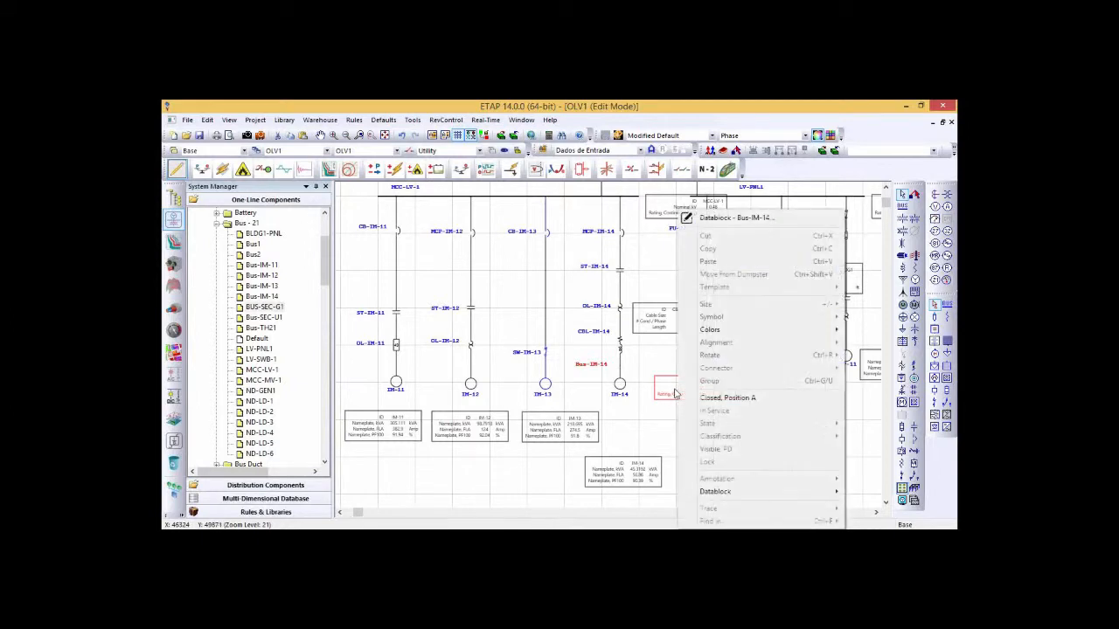
pyautogui.moveTo(769, 491)
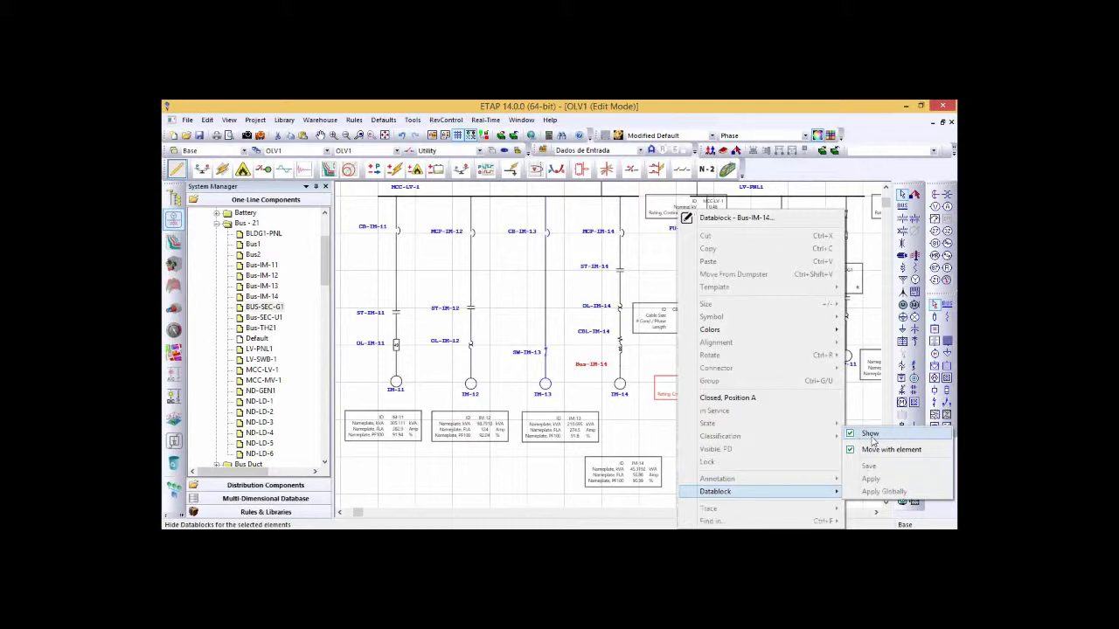
pyautogui.click(871, 437)
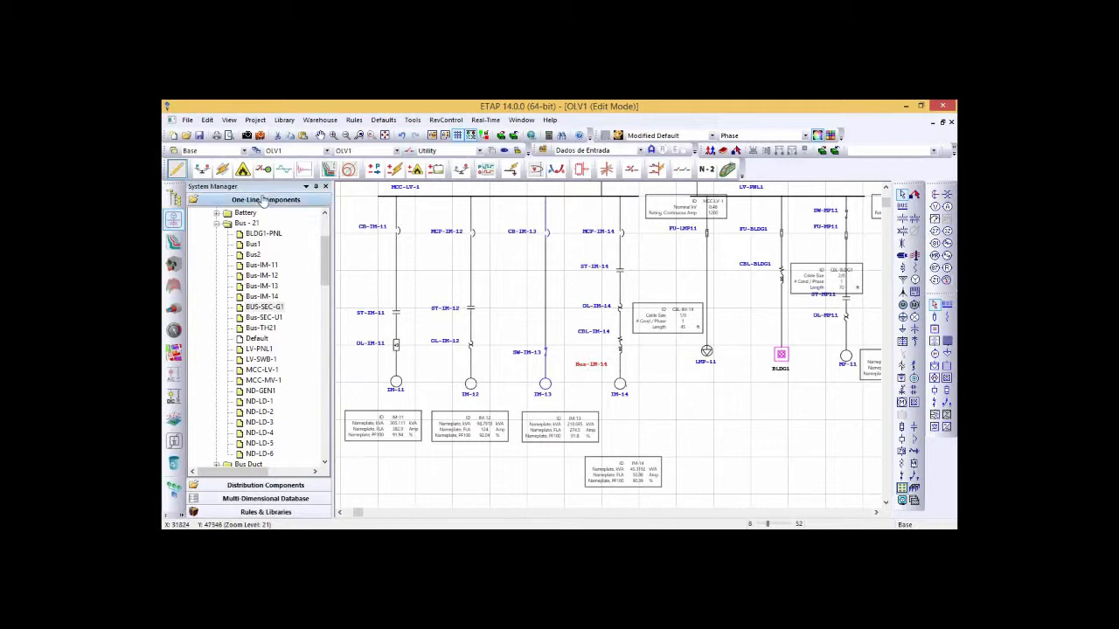
# Step: Check the datablock on/off options for BUS-SEC-G1 in the component list without changing them
pyautogui.click(263, 309)
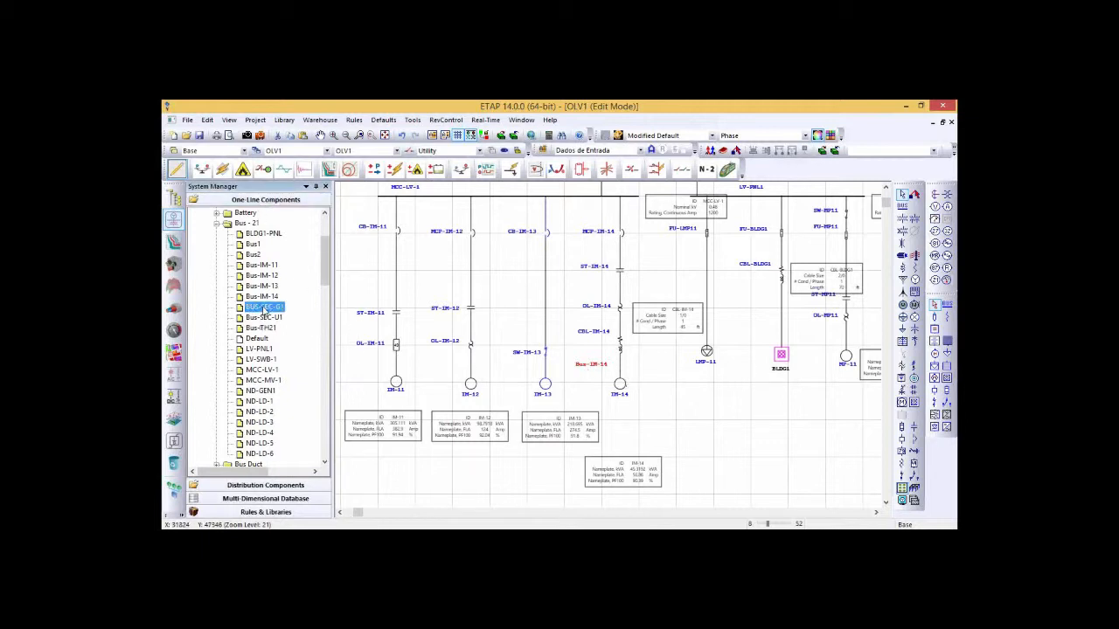
pyautogui.rightClick(269, 311)
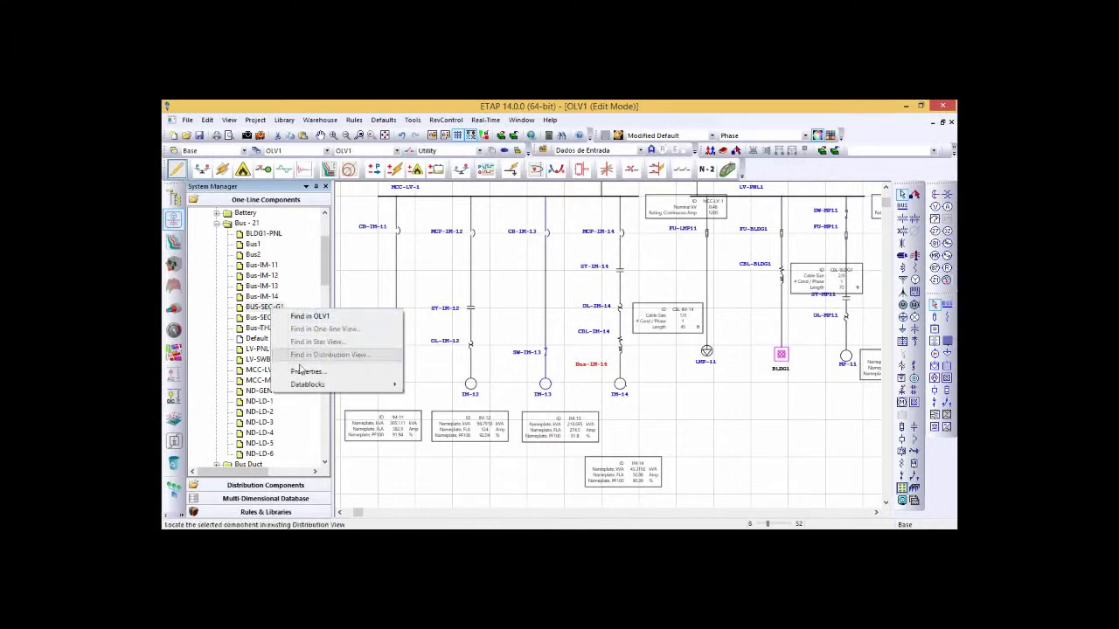
pyautogui.moveTo(315, 392)
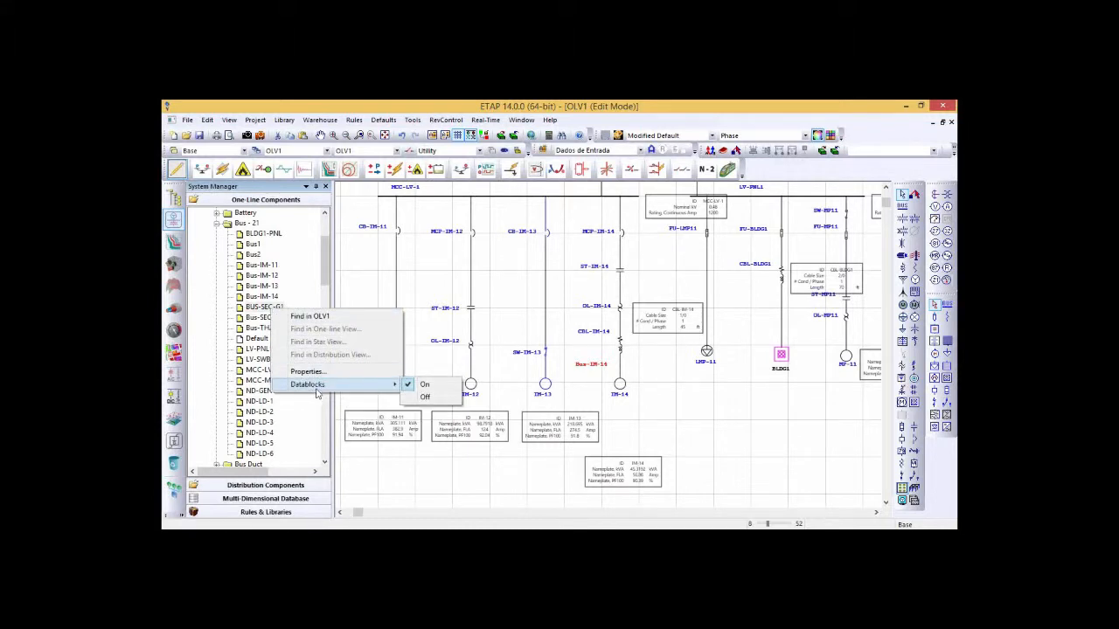
pyautogui.click(472, 473)
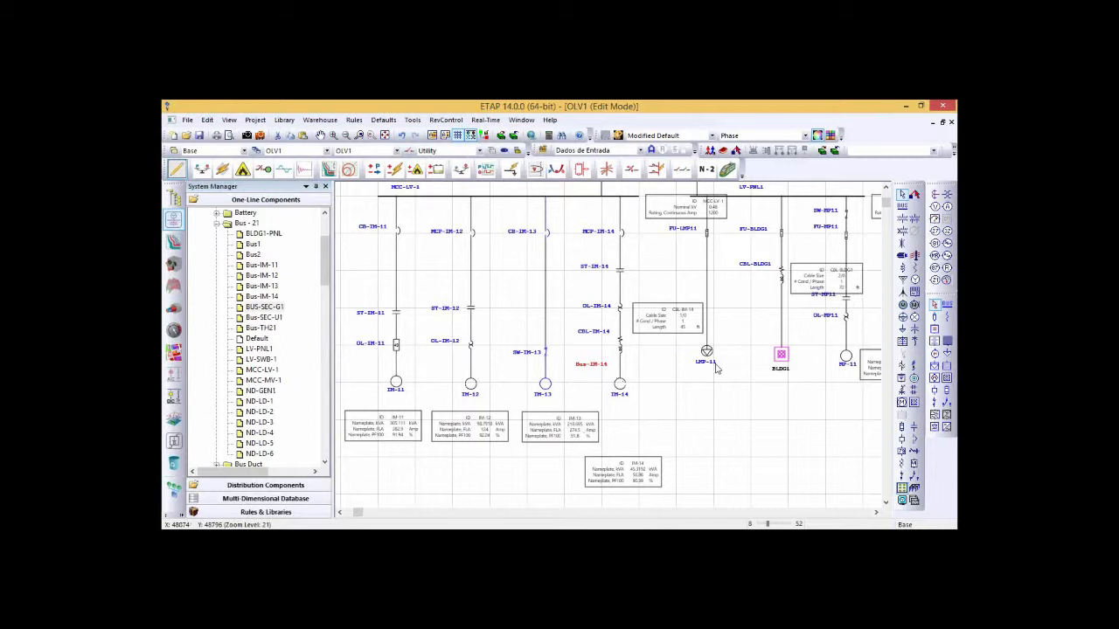
# Step: Shift the CBL-IM-14 and IM-13 datablocks slightly left and show the dashed lines linking datablocks to their elements
pyautogui.click(699, 313)
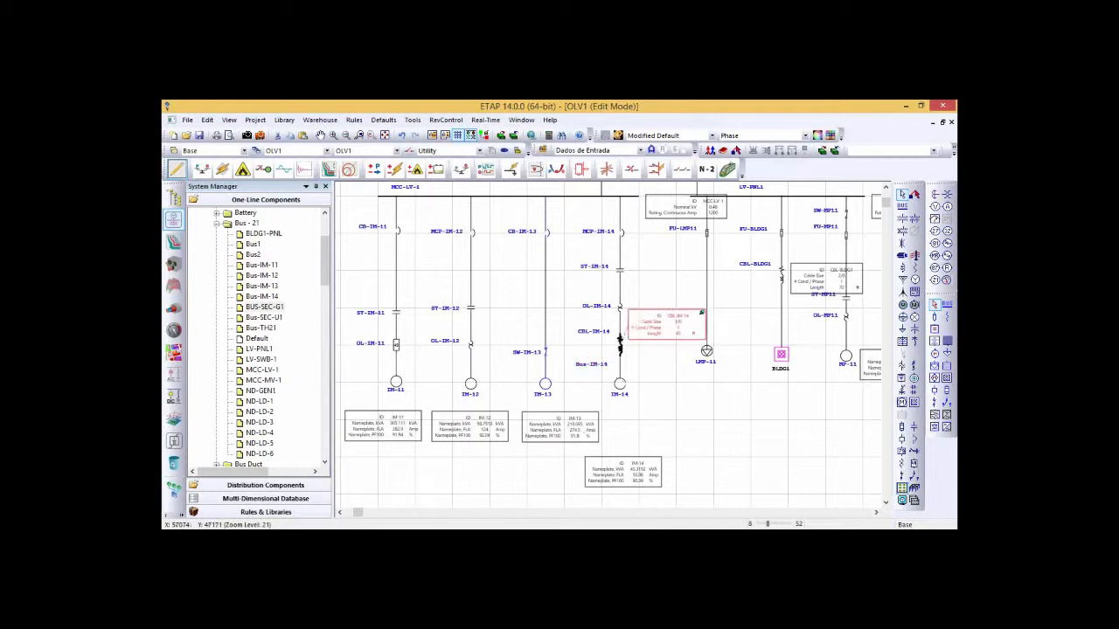
pyautogui.click(592, 414)
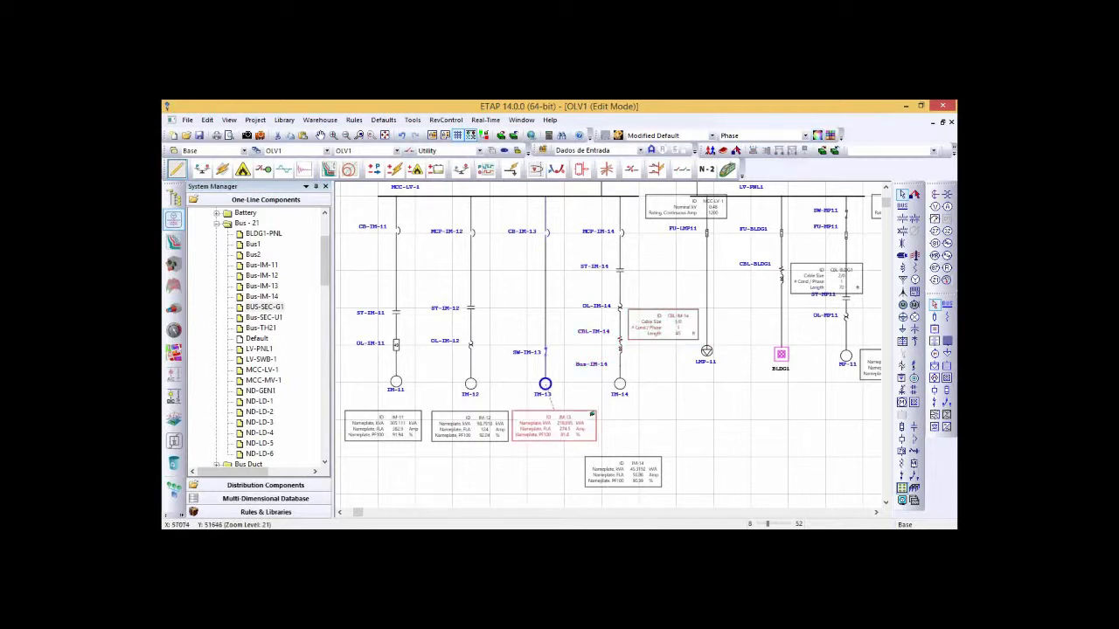
pyautogui.moveTo(556, 432)
pyautogui.mouseDown()
pyautogui.moveTo(609, 434)
pyautogui.moveTo(564, 442)
pyautogui.moveTo(555, 429)
pyautogui.mouseUp()
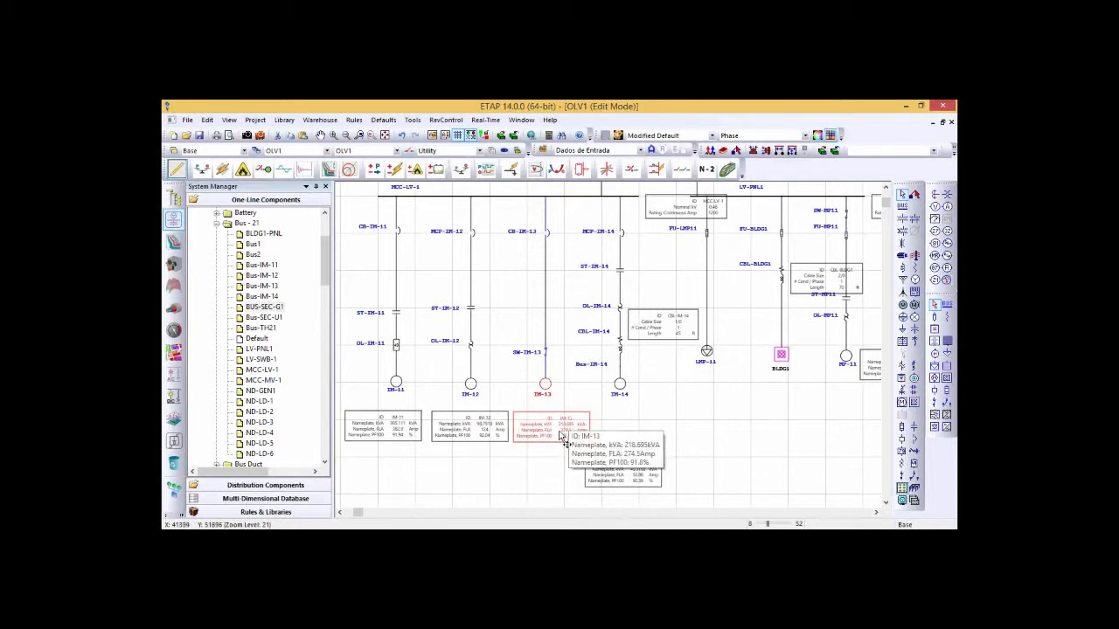
pyautogui.click(686, 150)
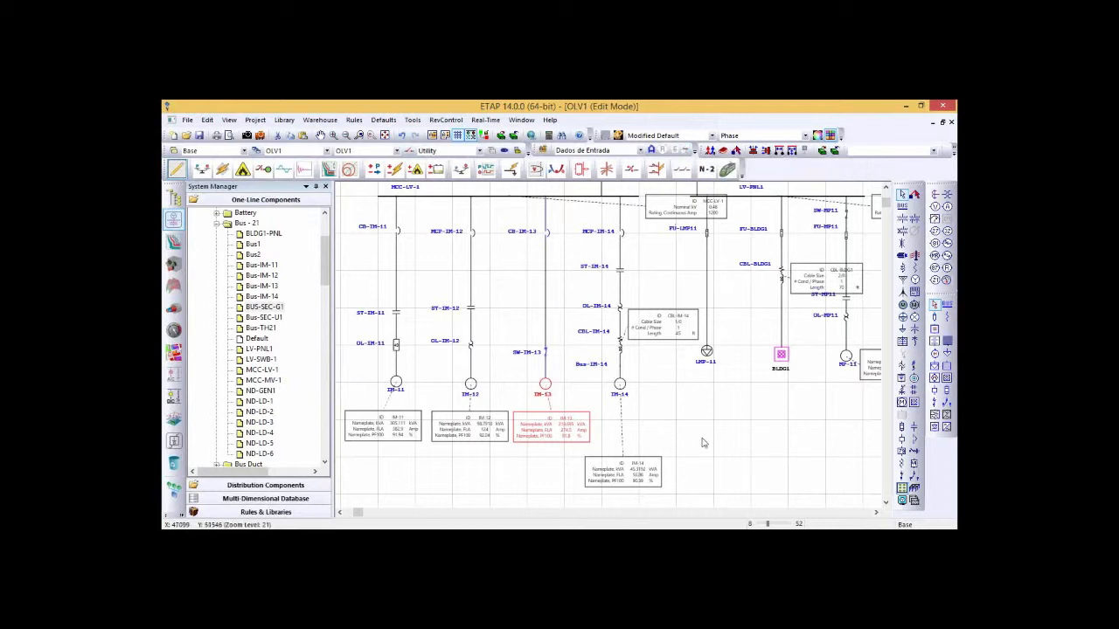
# Step: Move the MCC-LV-1 datablock above the left part of its bus and the TPNL1 datablock clear of its transformer's label
pyautogui.moveTo(709, 281); pyautogui.dragTo(721, 371)
pyautogui.moveTo(698, 297); pyautogui.dragTo(457, 246)
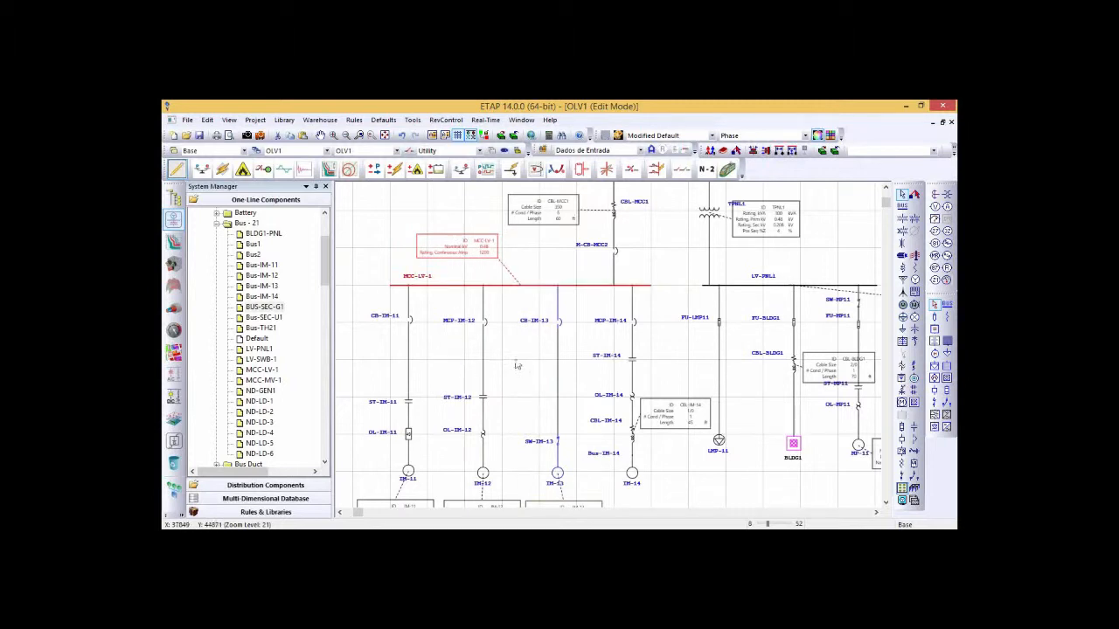
pyautogui.moveTo(670, 463); pyautogui.dragTo(703, 313)
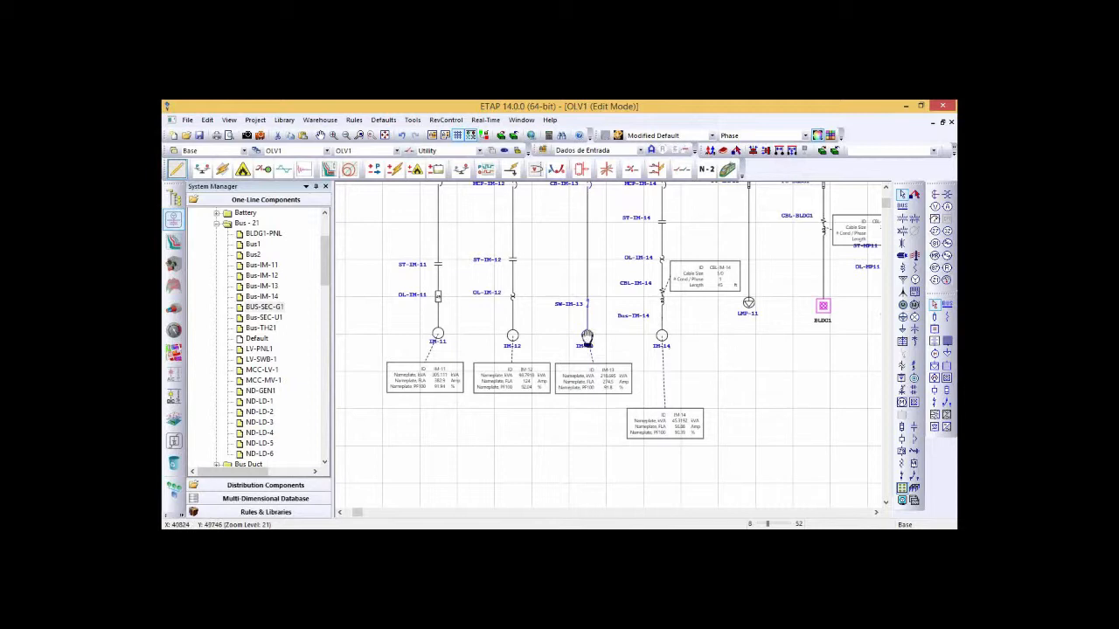
pyautogui.scroll(3, 612, 292)
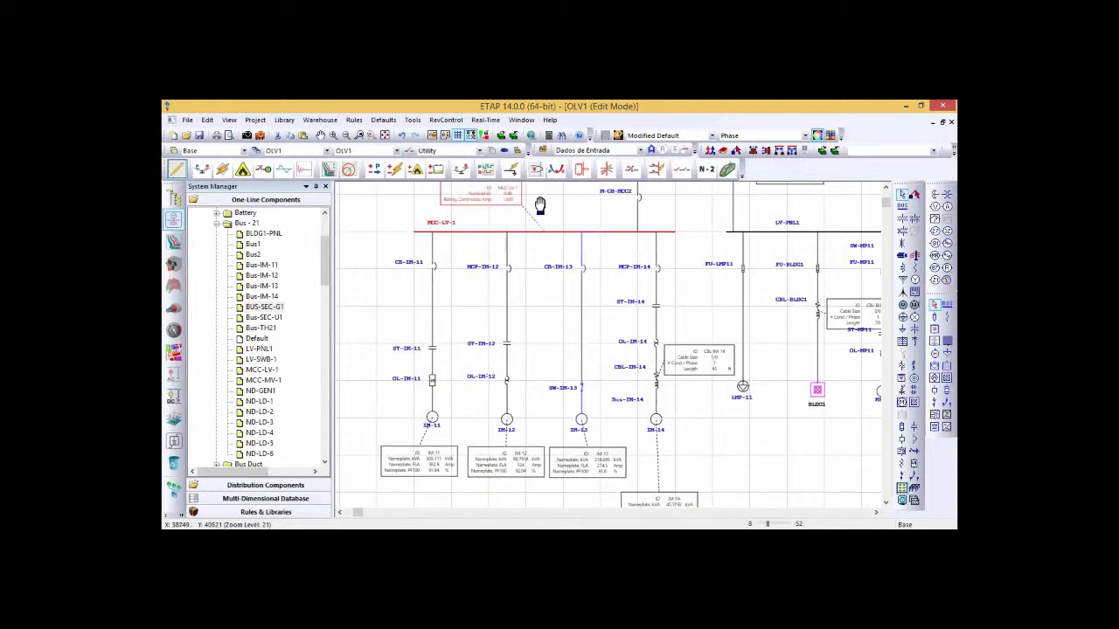
pyautogui.scroll(3, 537, 227)
pyautogui.moveTo(767, 262); pyautogui.dragTo(798, 259)
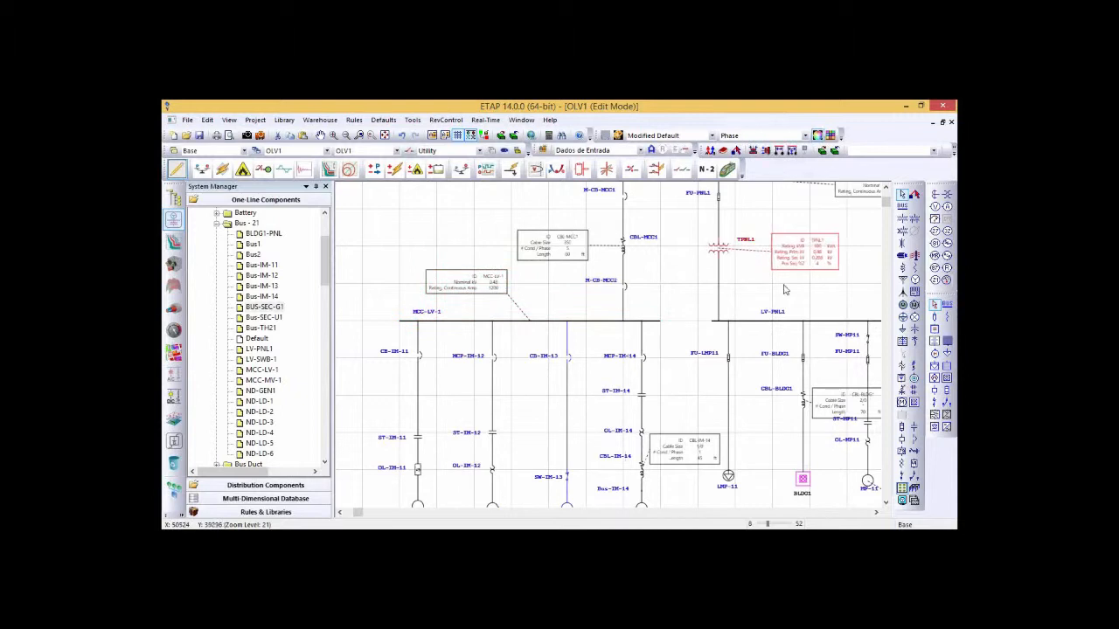
pyautogui.click(665, 312)
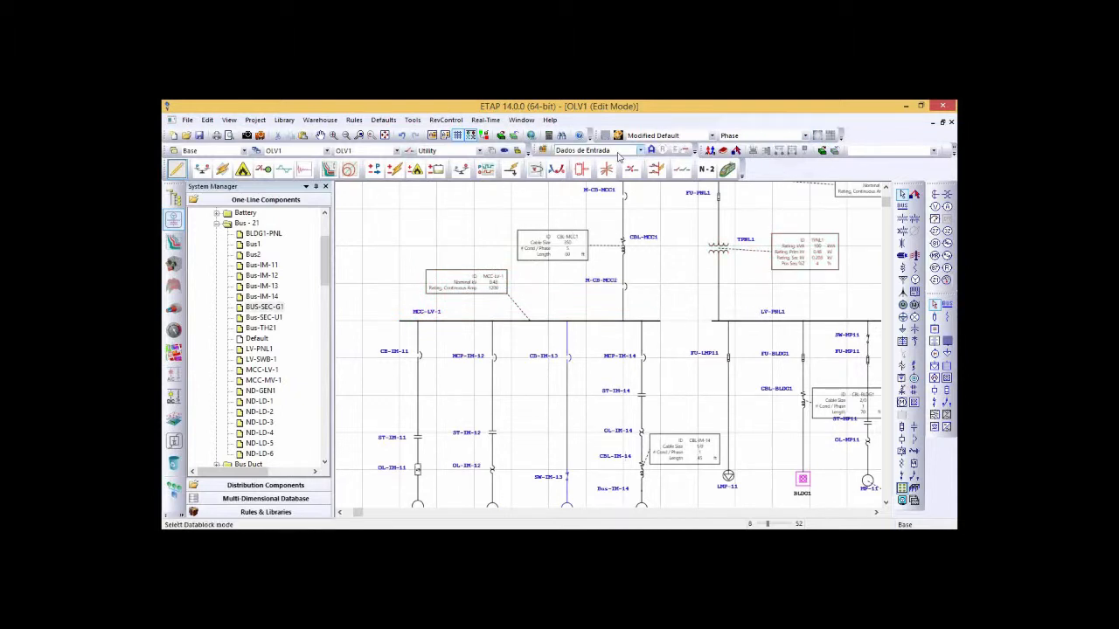
# Step: Change the datablock mode to LF Results and run a load flow in Load Flow Analysis mode
pyautogui.click(584, 151)
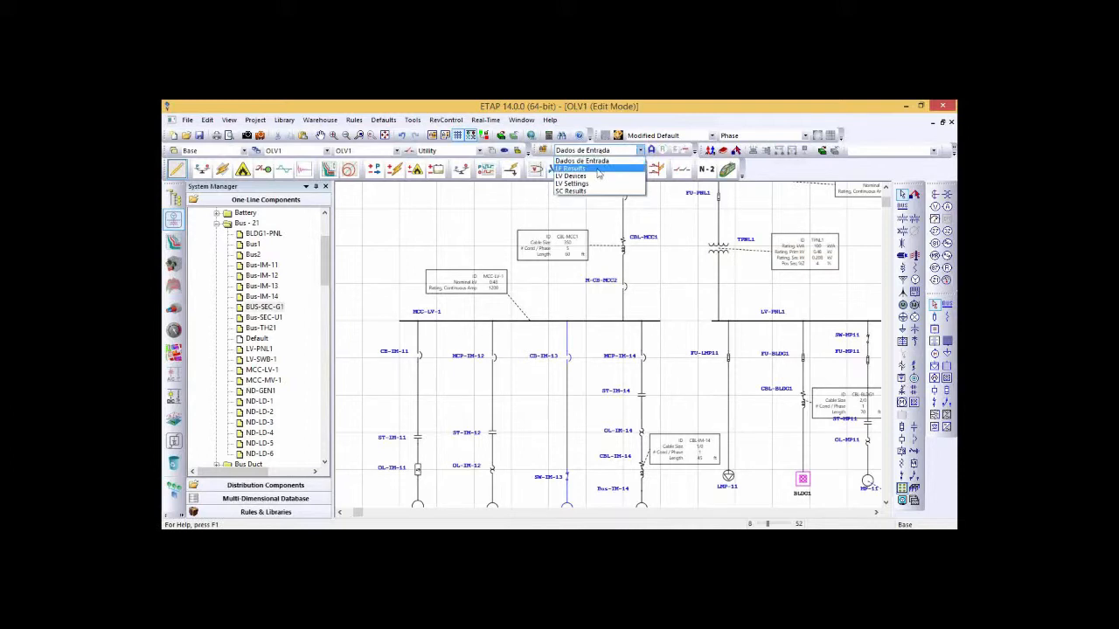
pyautogui.click(599, 169)
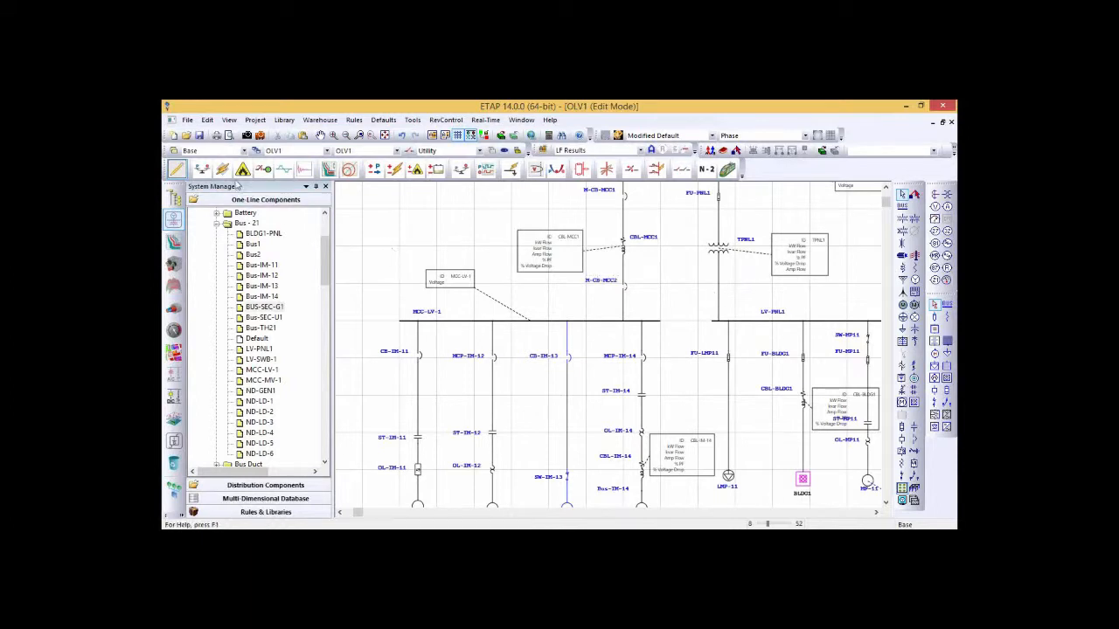
pyautogui.click(201, 169)
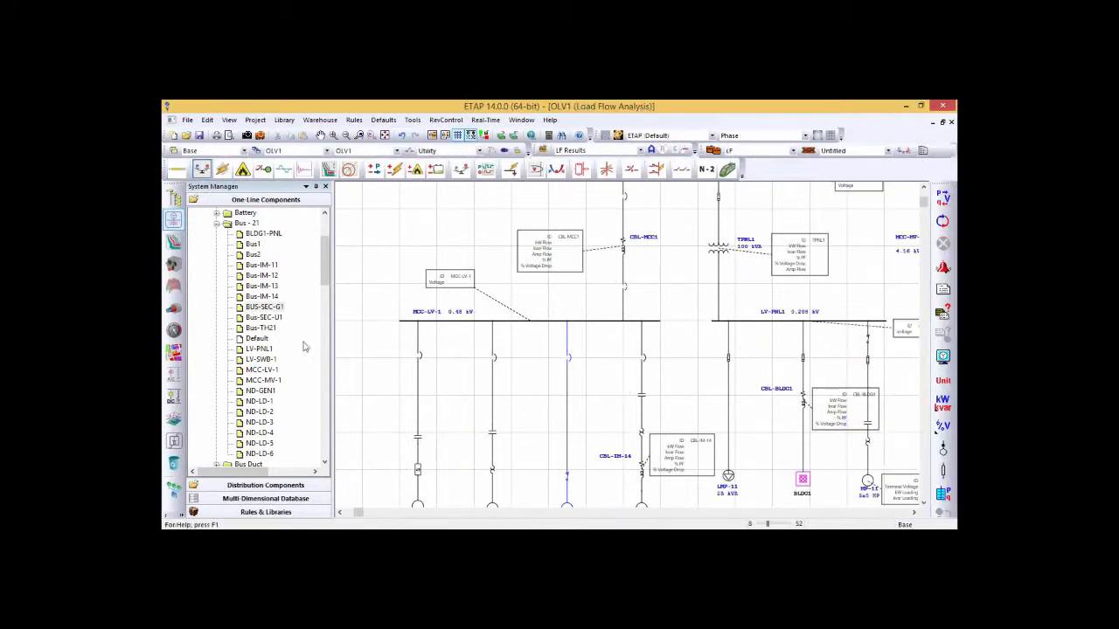
pyautogui.click(942, 198)
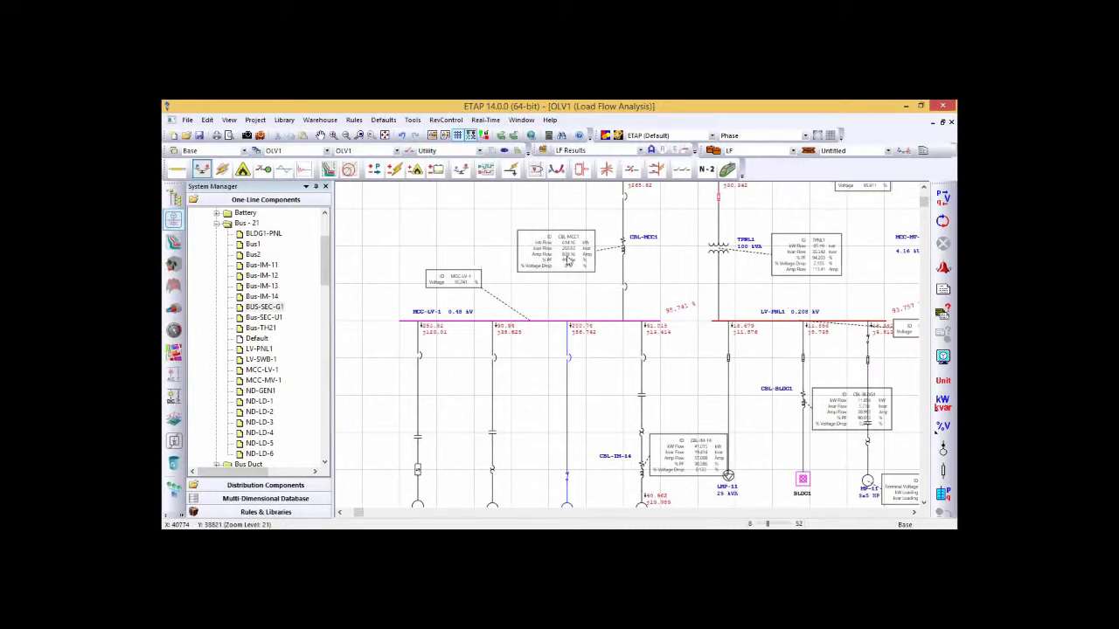
# Step: Move the CBL-MCC1 and TPNL1 datablocks slightly down and the IM-14 datablock up, closer to its motor
pyautogui.moveTo(572, 237); pyautogui.dragTo(567, 251)
pyautogui.moveTo(798, 257); pyautogui.dragTo(801, 270)
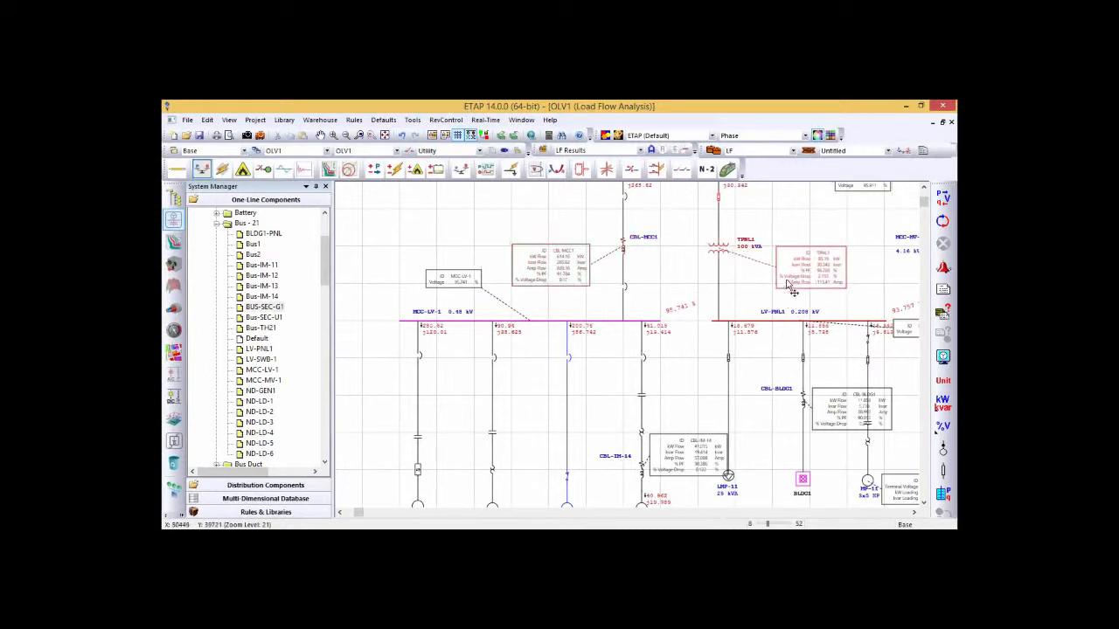
pyautogui.moveTo(683, 377); pyautogui.dragTo(674, 298)
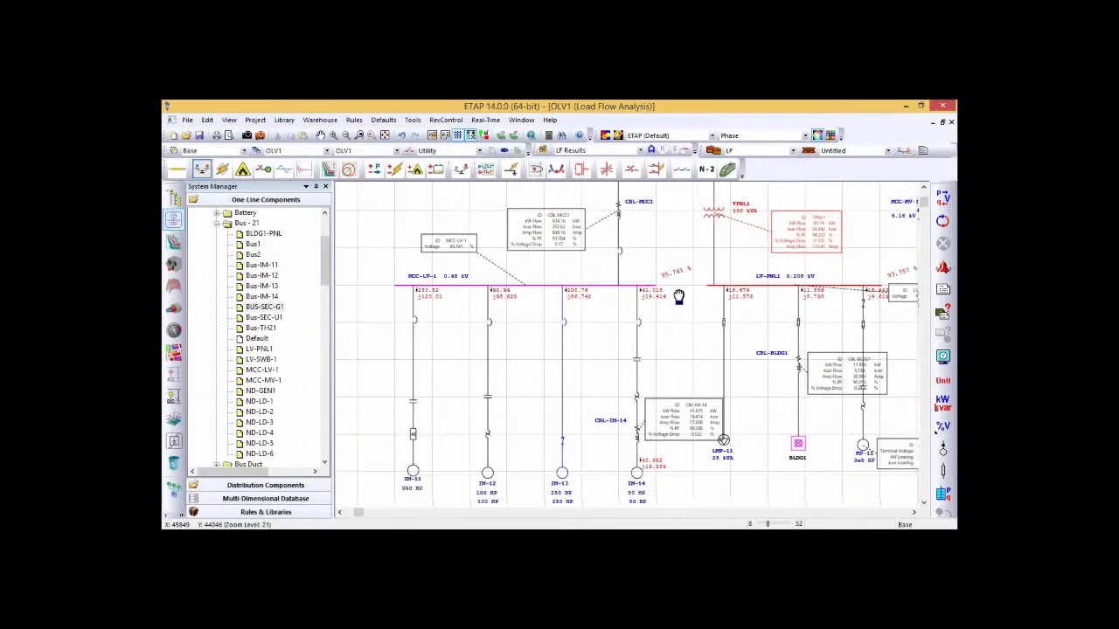
pyautogui.moveTo(592, 374); pyautogui.dragTo(574, 294)
pyautogui.click(623, 282)
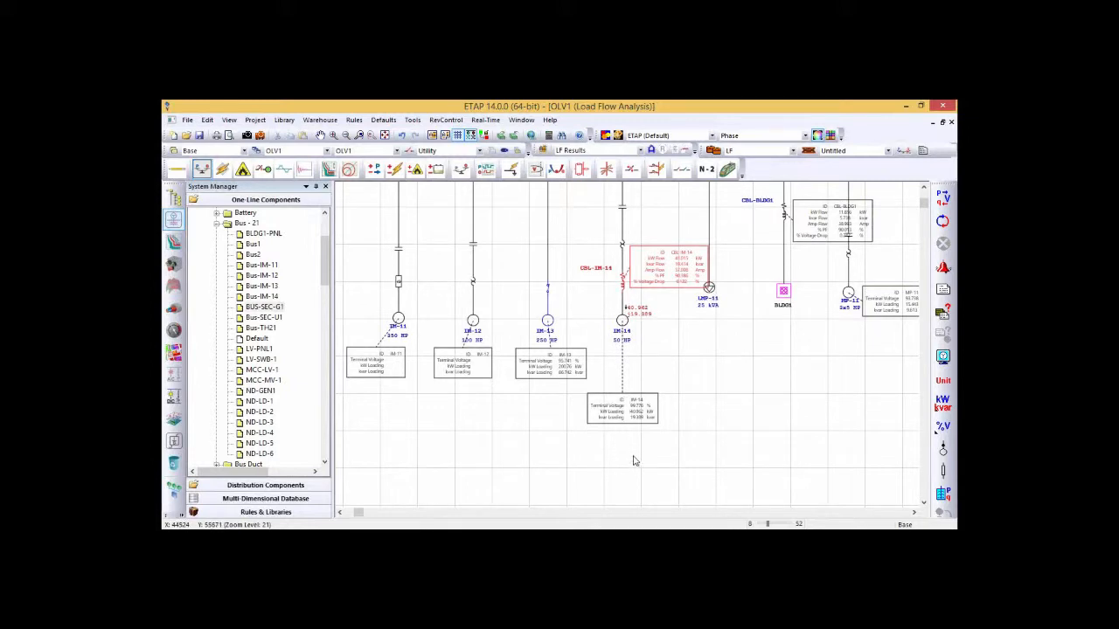
pyautogui.moveTo(635, 421); pyautogui.dragTo(636, 392)
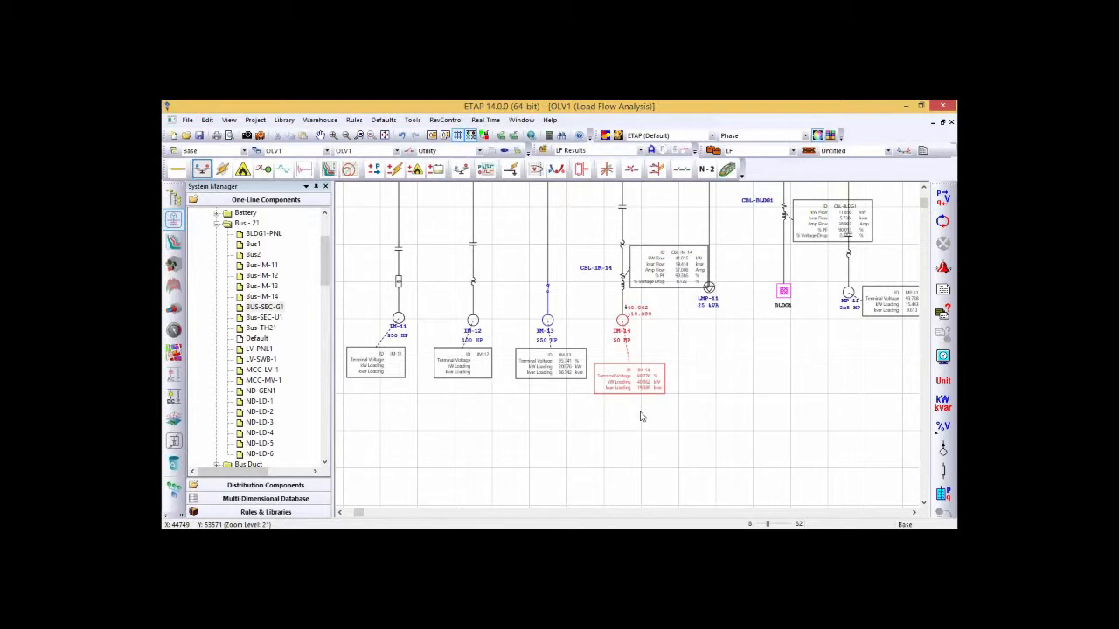
# Step: Change the datablock mode to SC Results and switch the presentation to Short-Circuit Analysis mode
pyautogui.moveTo(690, 307); pyautogui.dragTo(689, 399)
pyautogui.moveTo(692, 289); pyautogui.dragTo(667, 344)
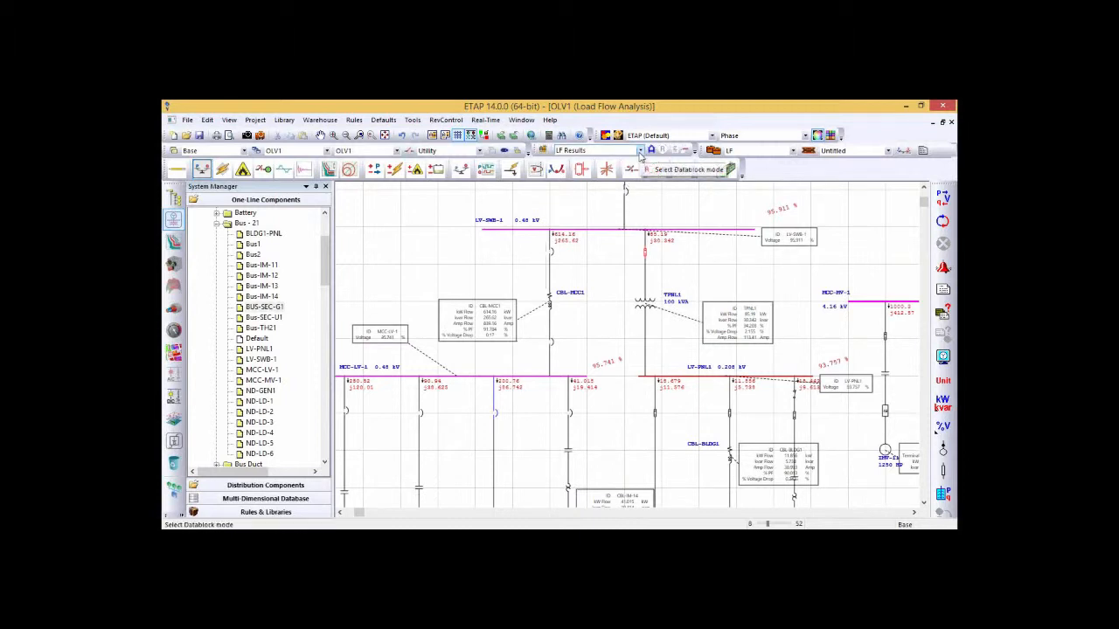
pyautogui.click(640, 151)
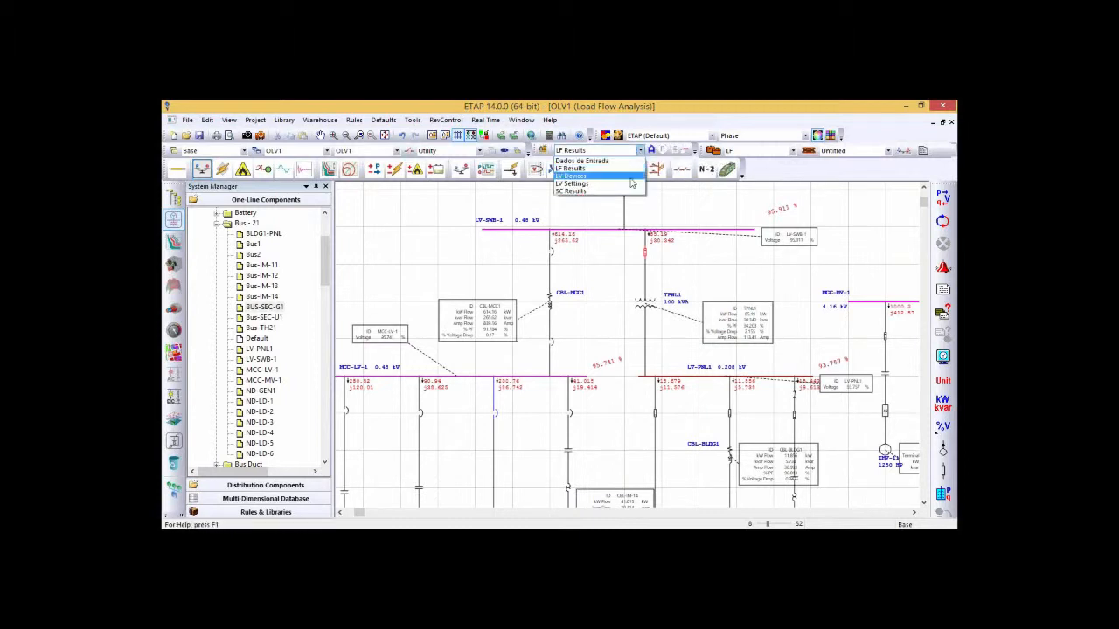
pyautogui.click(629, 191)
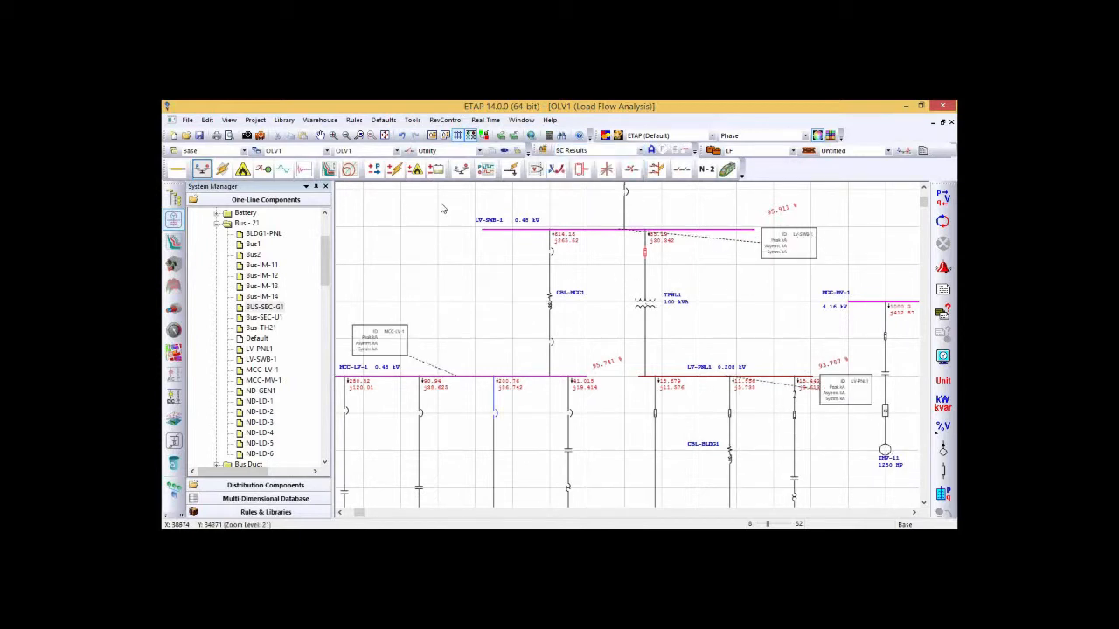
pyautogui.click(223, 169)
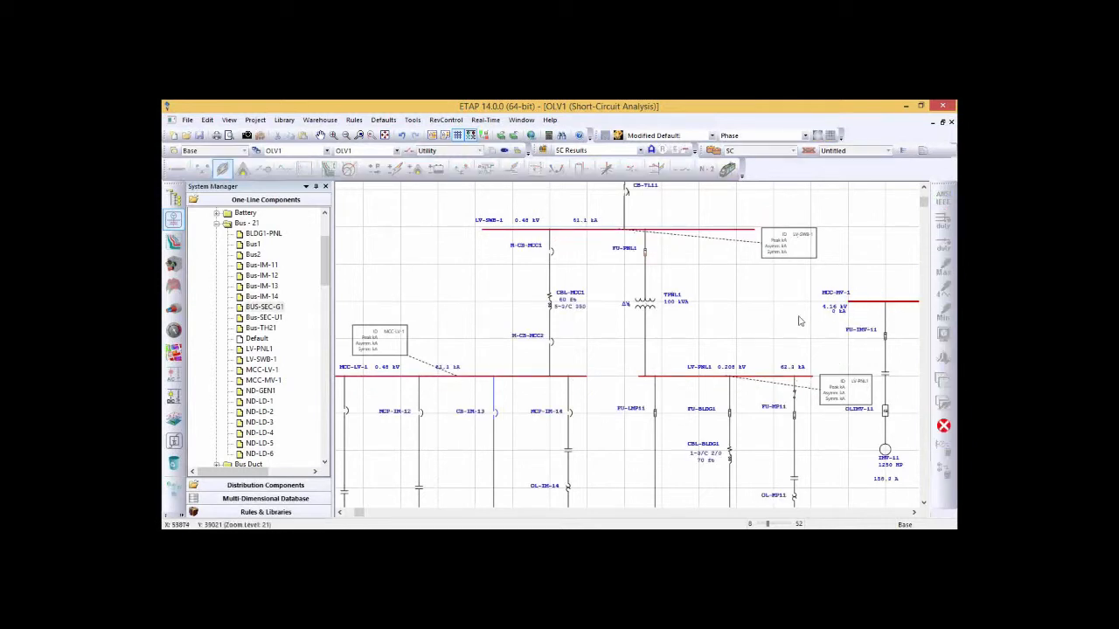
# Step: Move the LV-SWB-1 datablock slightly down and left, clear of the bus fault current result
pyautogui.moveTo(797, 237); pyautogui.dragTo(805, 261)
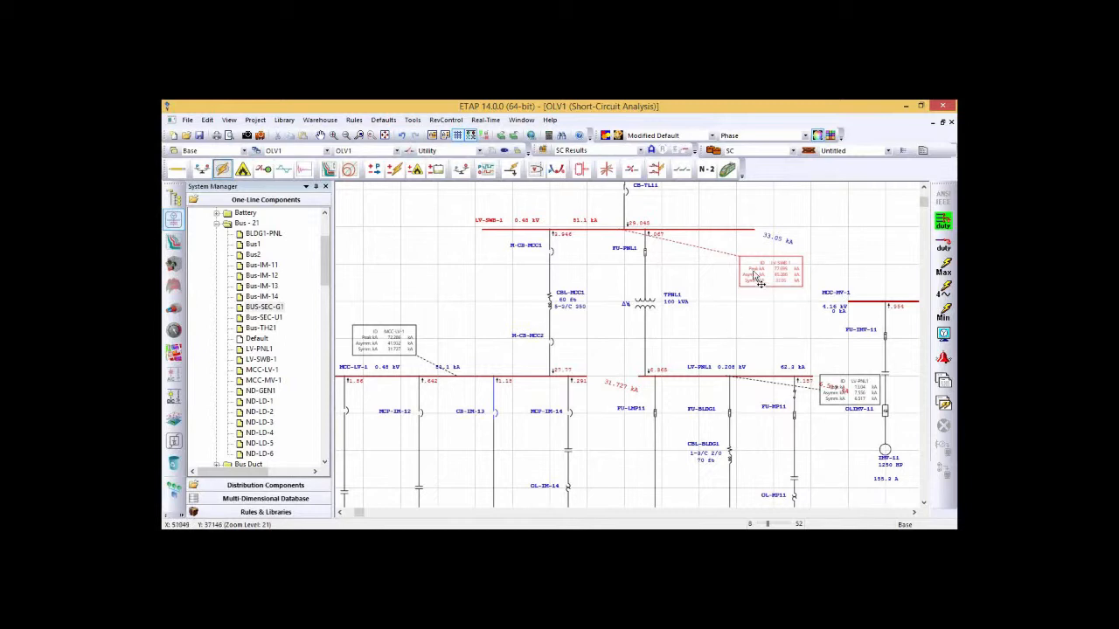
pyautogui.moveTo(770, 284)
pyautogui.moveTo(741, 340); pyautogui.dragTo(783, 335)
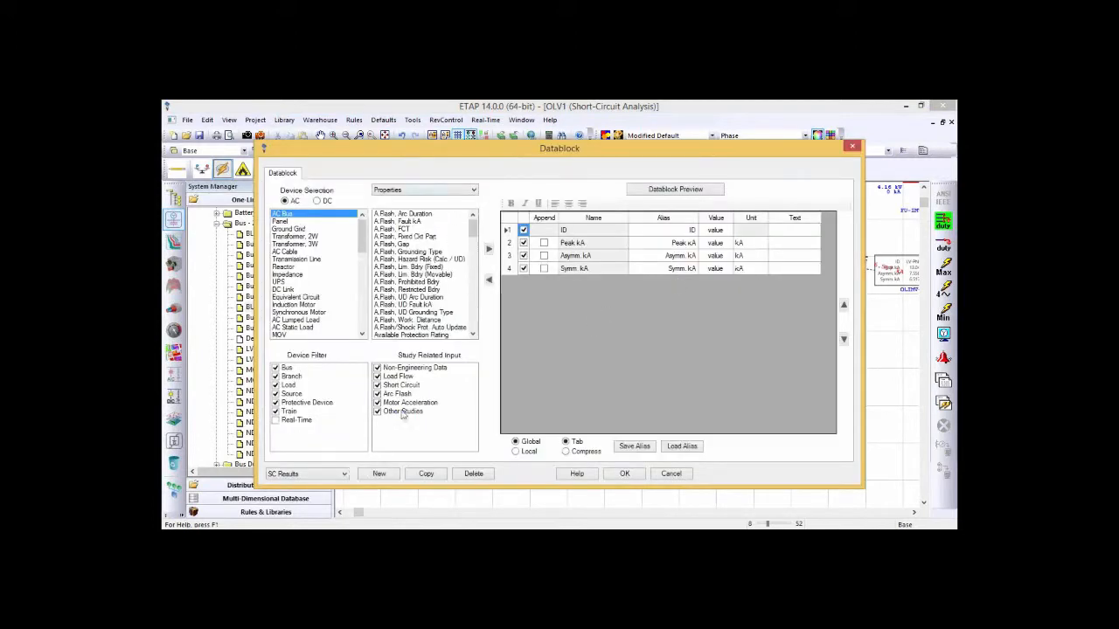
# Step: In the LF Results datablock definition for AC buses, list the result quantities and add Peak kA
pyautogui.click(337, 476)
pyautogui.click(339, 499)
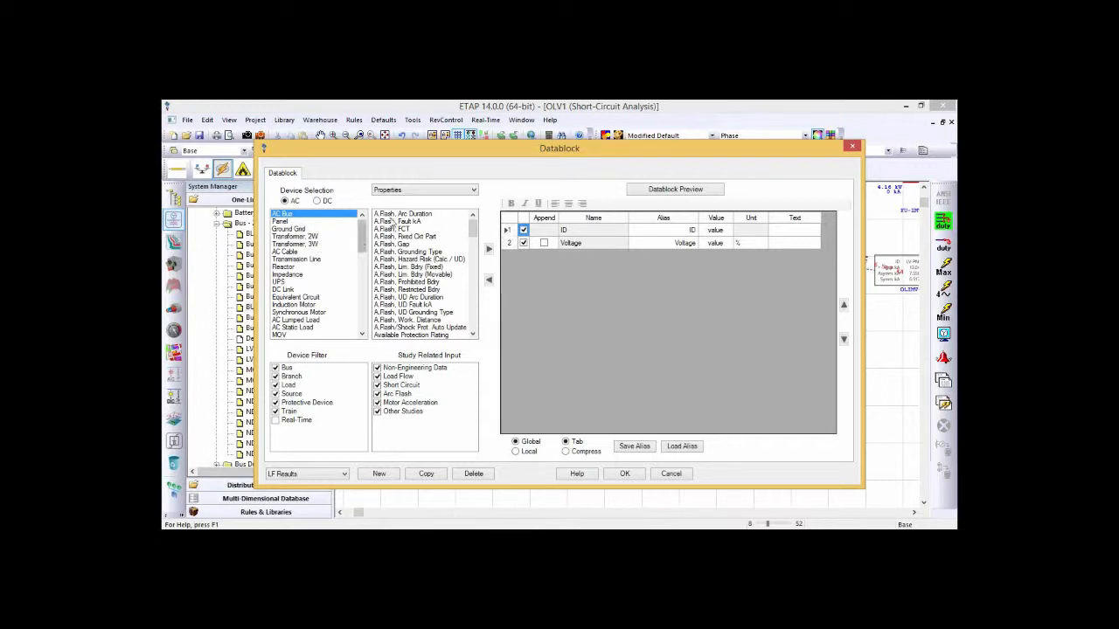
pyautogui.click(399, 192)
pyautogui.click(395, 208)
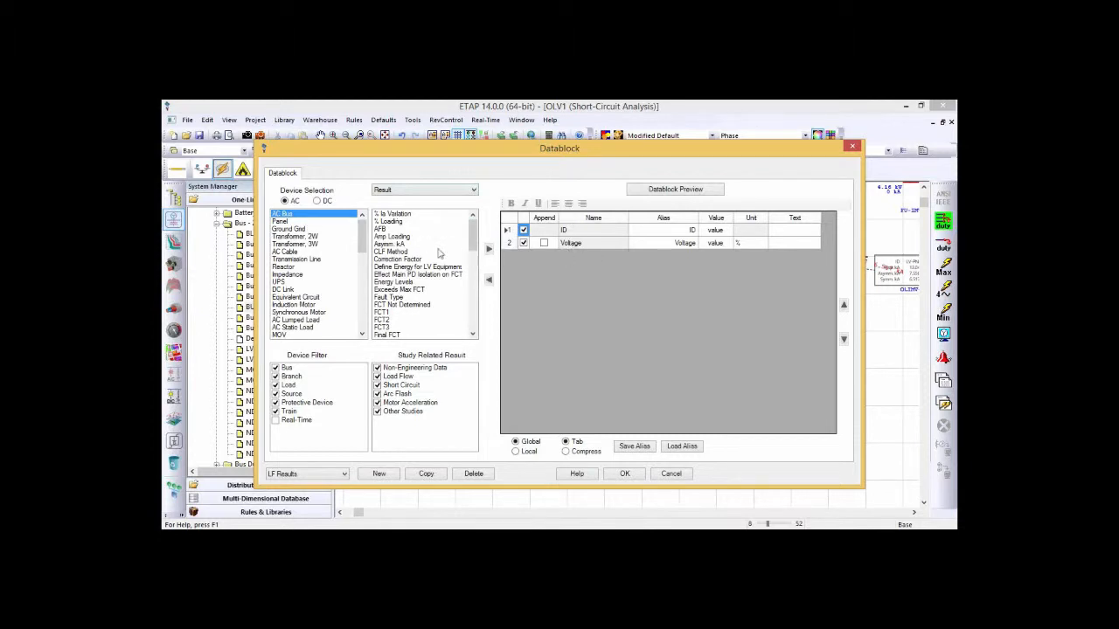
pyautogui.click(402, 244)
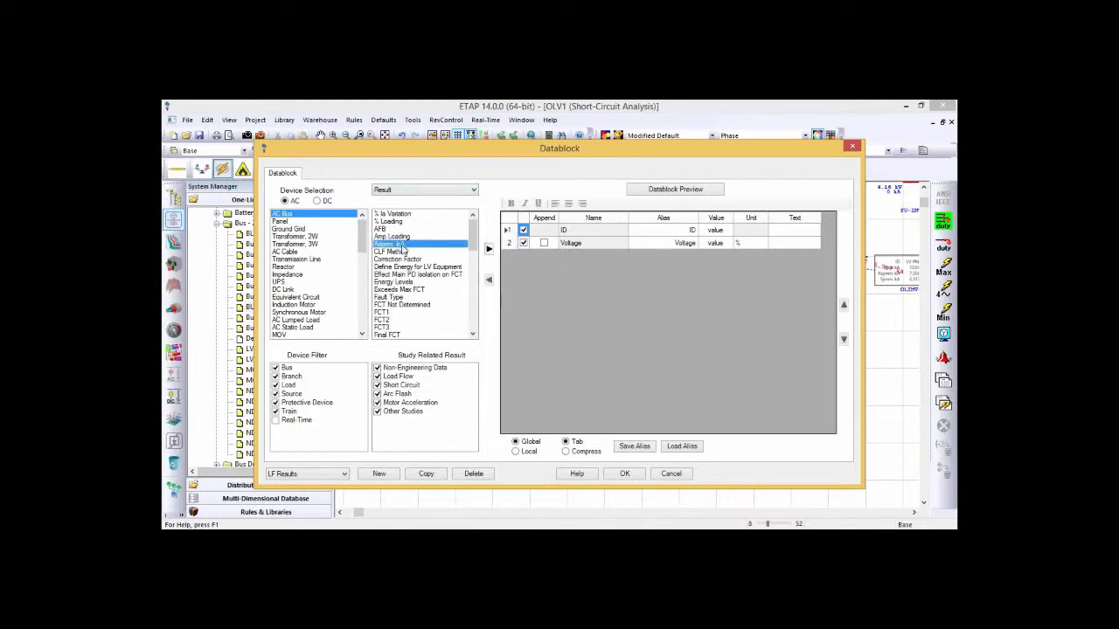
pyautogui.press('p')
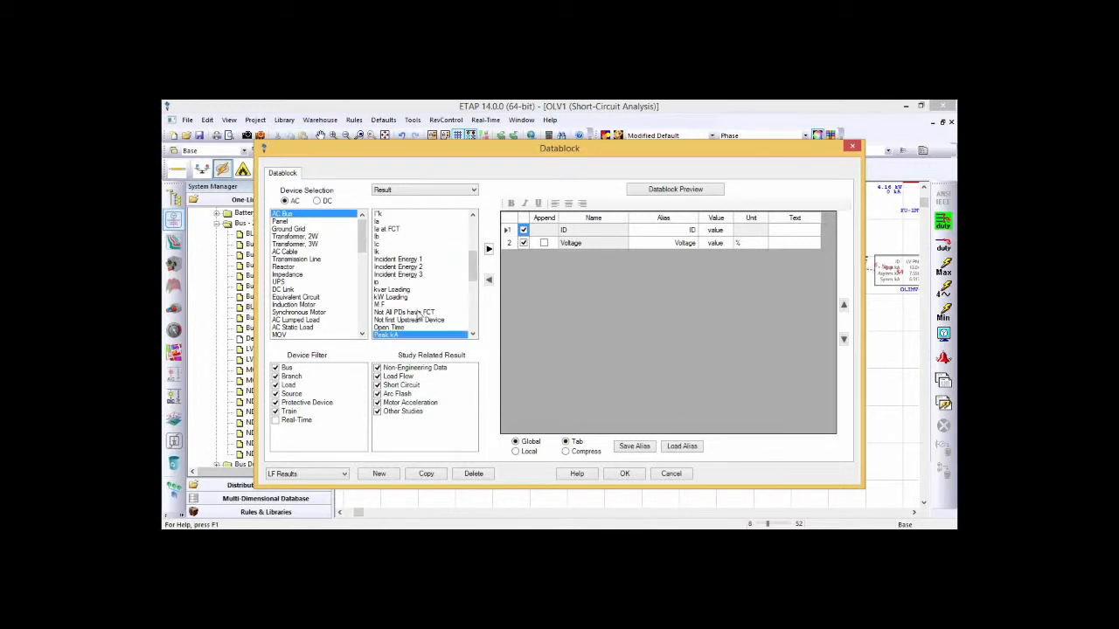
pyautogui.click(490, 251)
# Step: Add Asymm. kA and Symm. kA to the AC bus rows of the LF Results datablock
pyautogui.click(397, 253)
pyautogui.press('a')
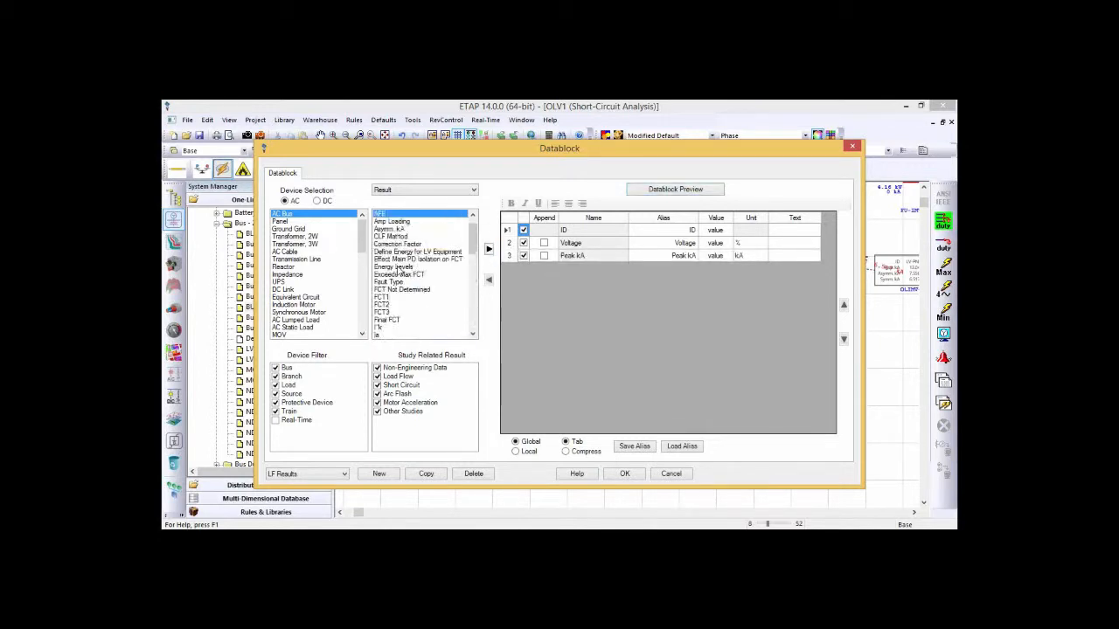
pyautogui.click(404, 229)
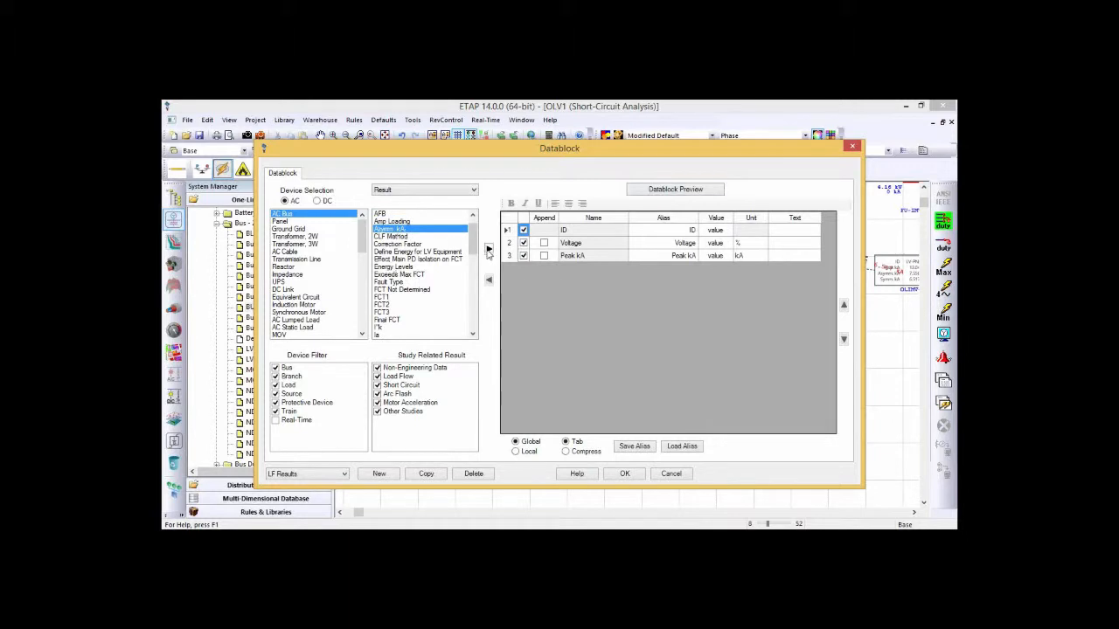
pyautogui.click(489, 252)
pyautogui.click(408, 266)
pyautogui.press('s')
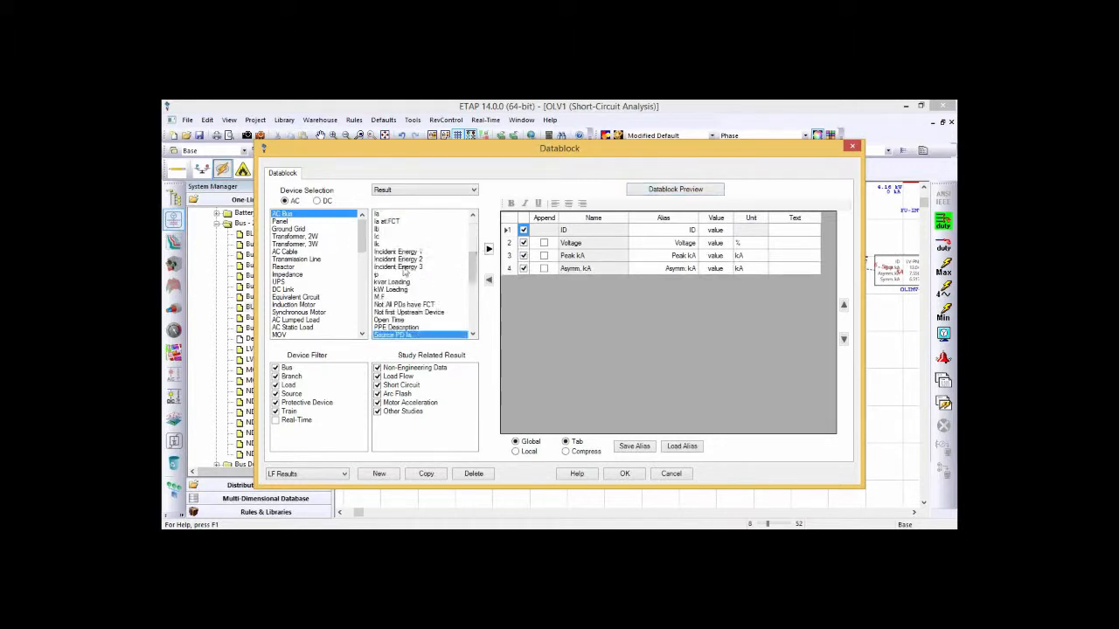
pyautogui.click(472, 335)
pyautogui.click(471, 335)
pyautogui.click(472, 335)
pyautogui.click(472, 335)
pyautogui.click(472, 334)
pyautogui.click(472, 335)
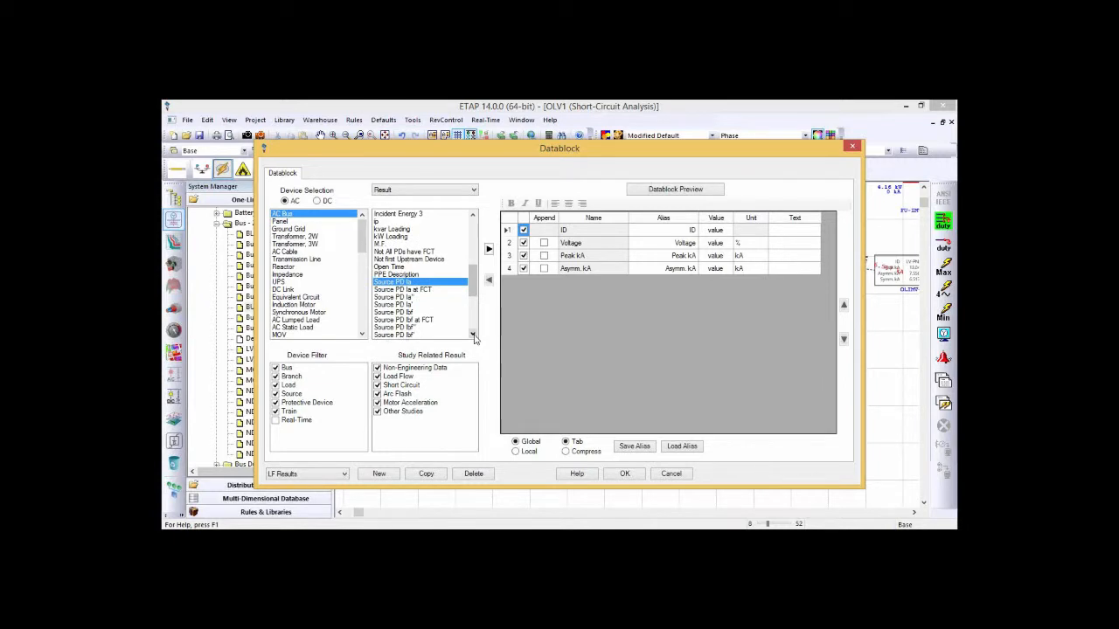
pyautogui.moveTo(473, 291); pyautogui.dragTo(474, 306)
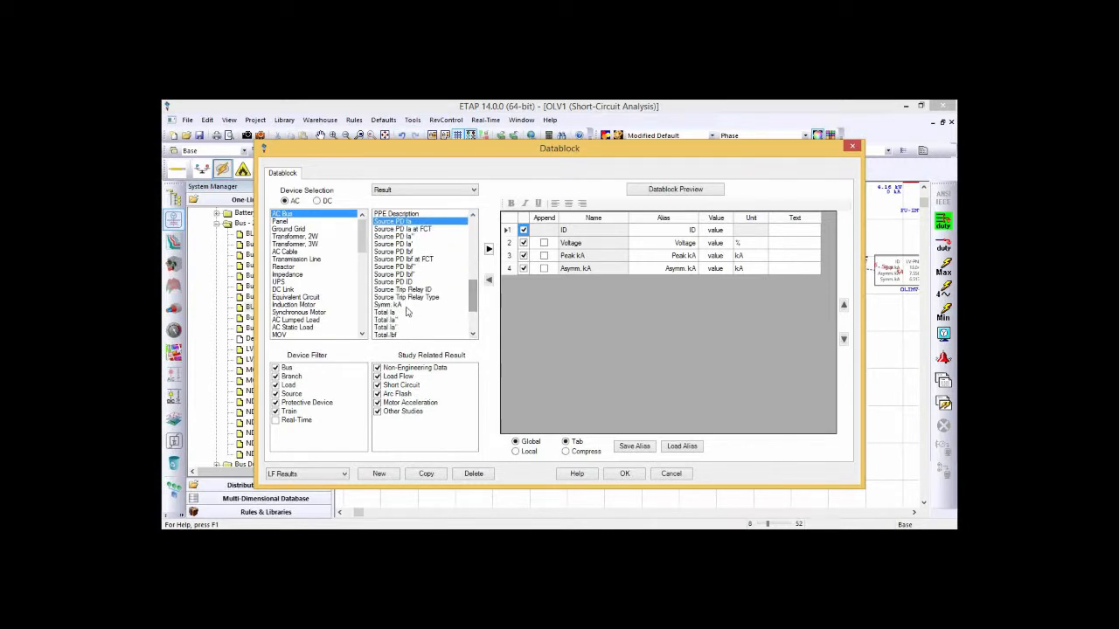
pyautogui.click(406, 306)
pyautogui.click(488, 249)
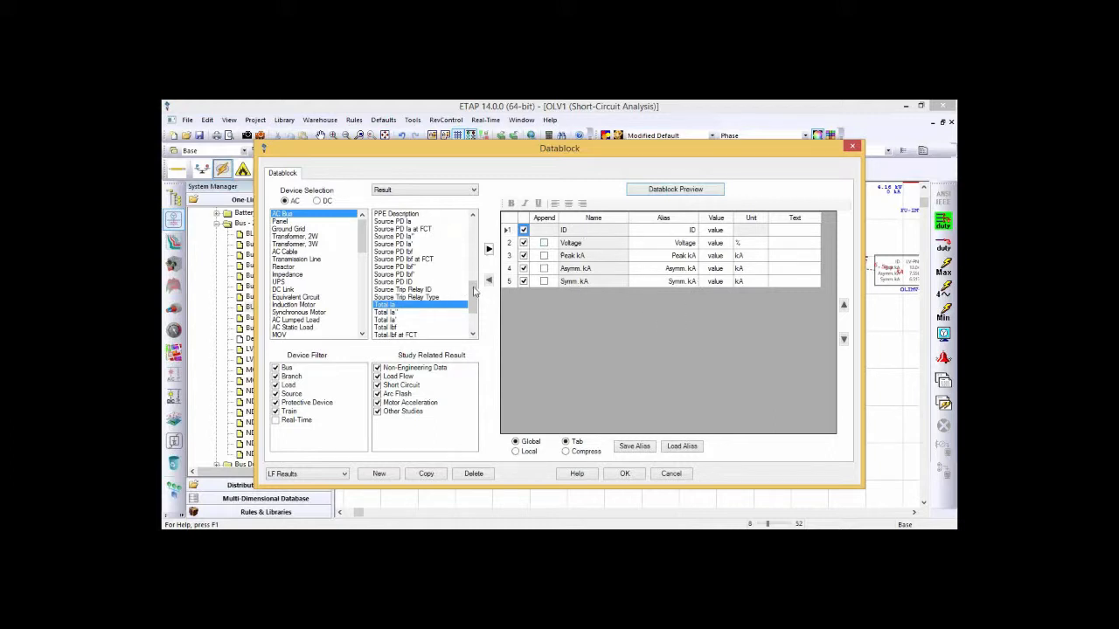
# Step: Add AFB and Incident Energy 1 to the AC bus rows of the LF Results datablock and accept the definition
pyautogui.moveTo(475, 299); pyautogui.dragTo(472, 234)
pyautogui.click(420, 229)
pyautogui.click(488, 250)
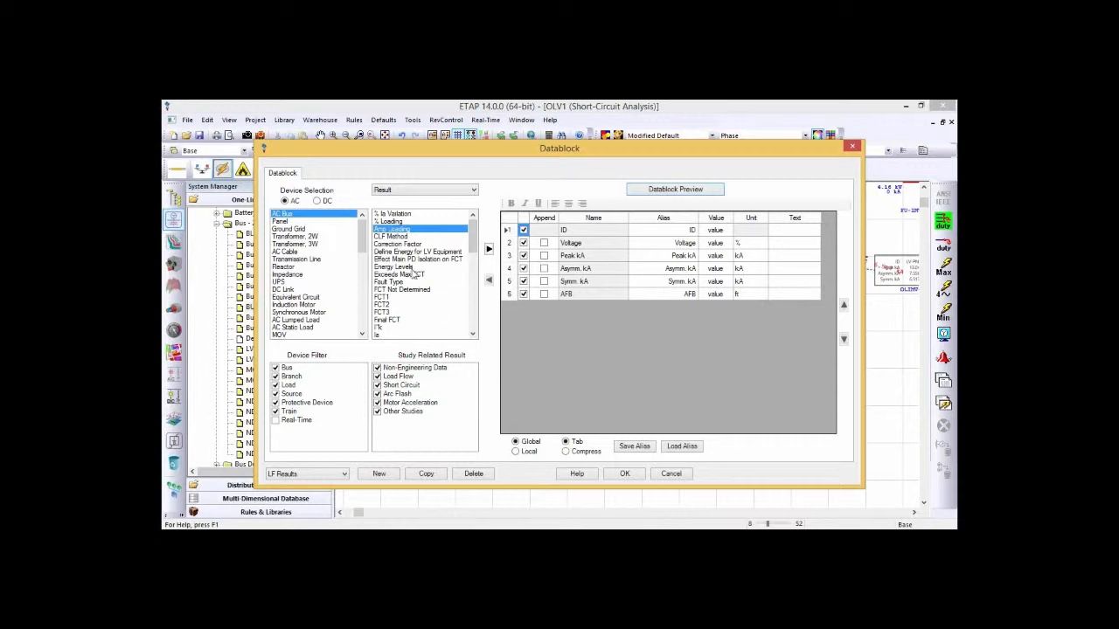
pyautogui.scroll(-4, 455, 280)
pyautogui.click(455, 282)
pyautogui.click(489, 250)
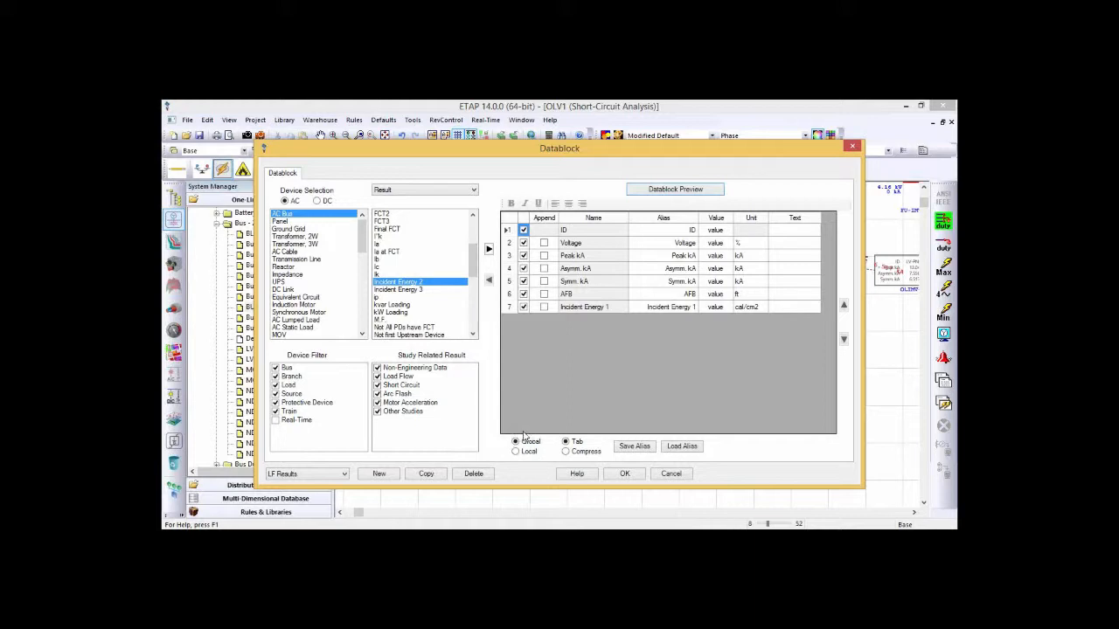
pyautogui.click(624, 474)
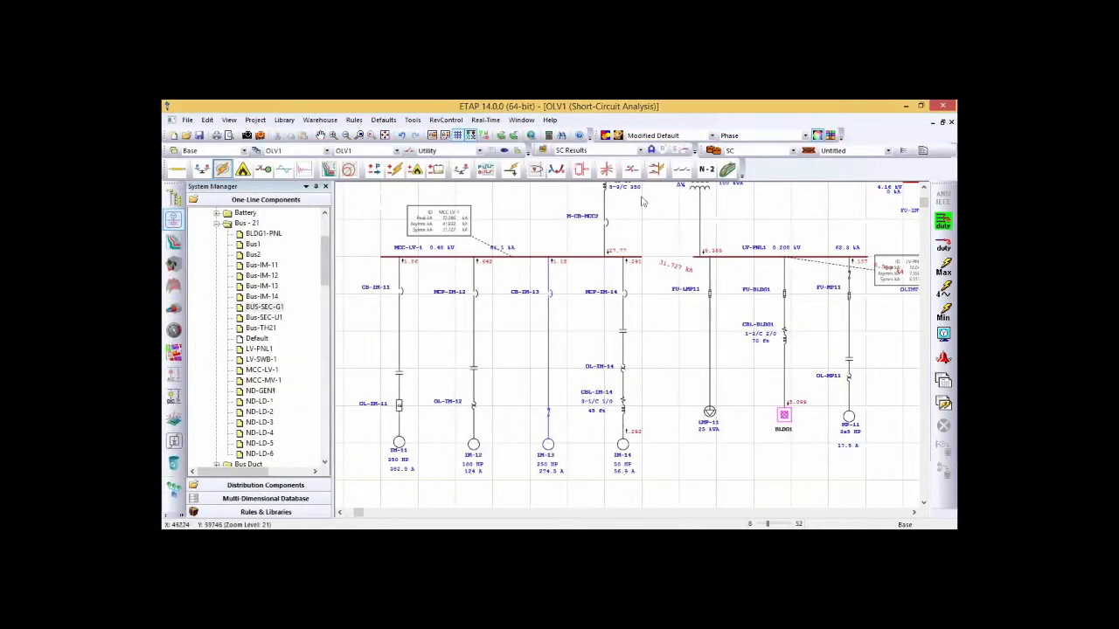
# Step: Display the LF Results datablocks in Load Flow Analysis mode and set the datablock definition from Global to Local
pyautogui.click(611, 151)
pyautogui.click(611, 174)
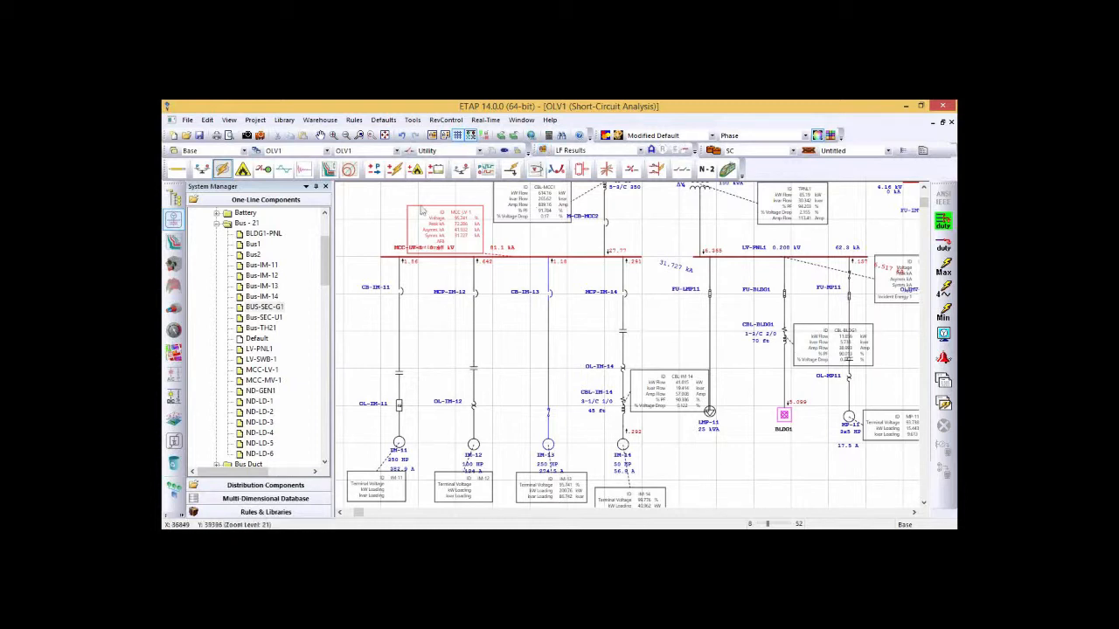
pyautogui.click(202, 172)
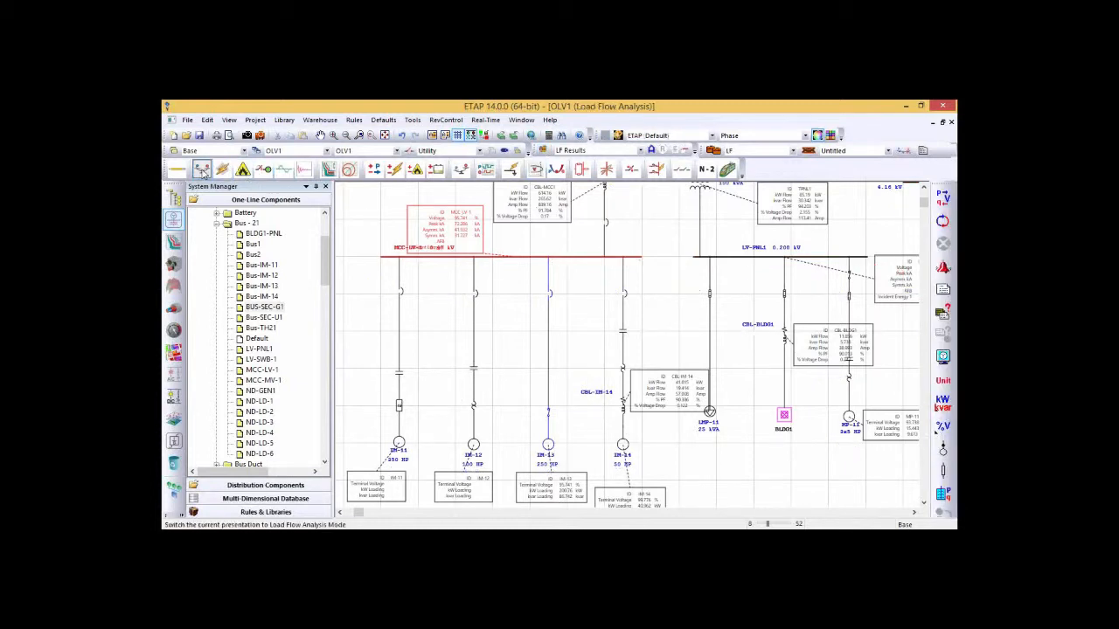
pyautogui.click(543, 150)
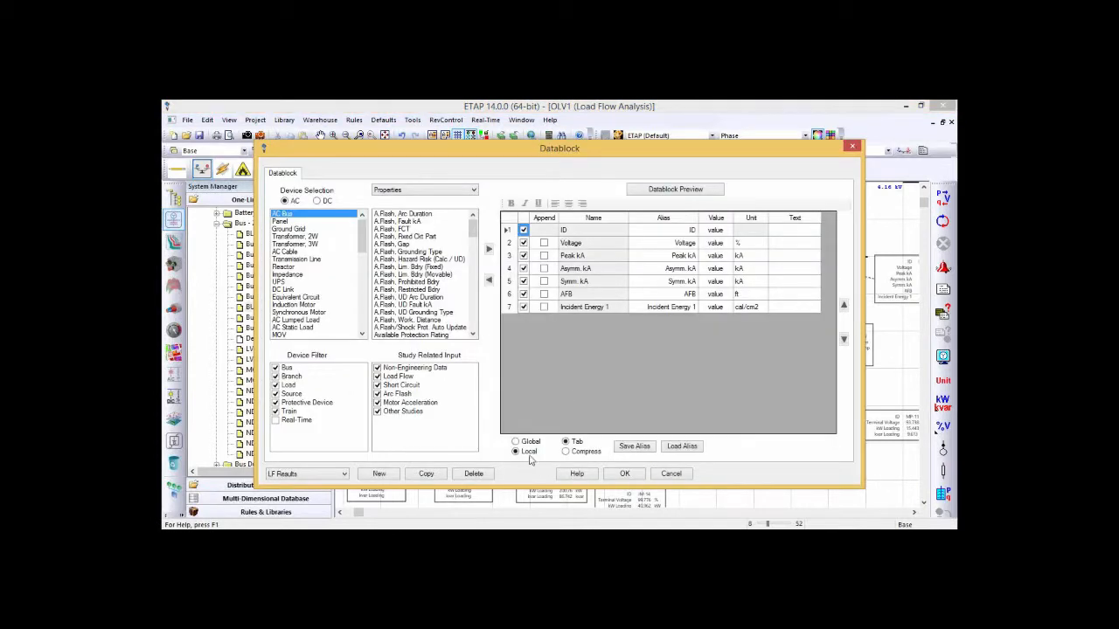
pyautogui.click(626, 475)
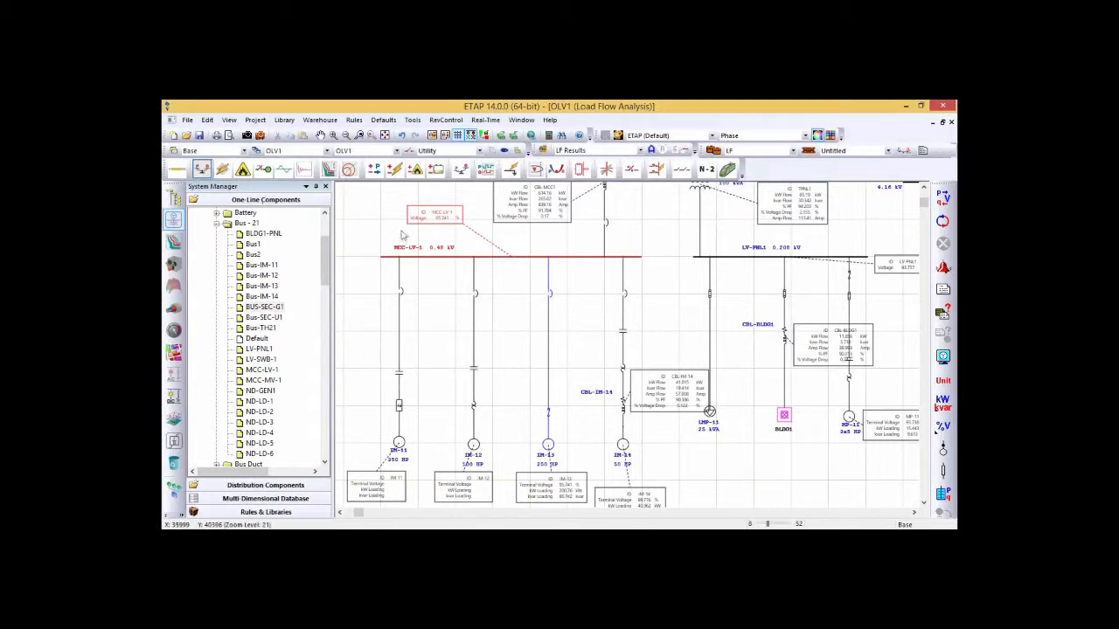
# Step: Examine the MCC-LV-1 datablock in Load Flow Analysis mode and in Short-Circuit Analysis mode
pyautogui.moveTo(446, 227)
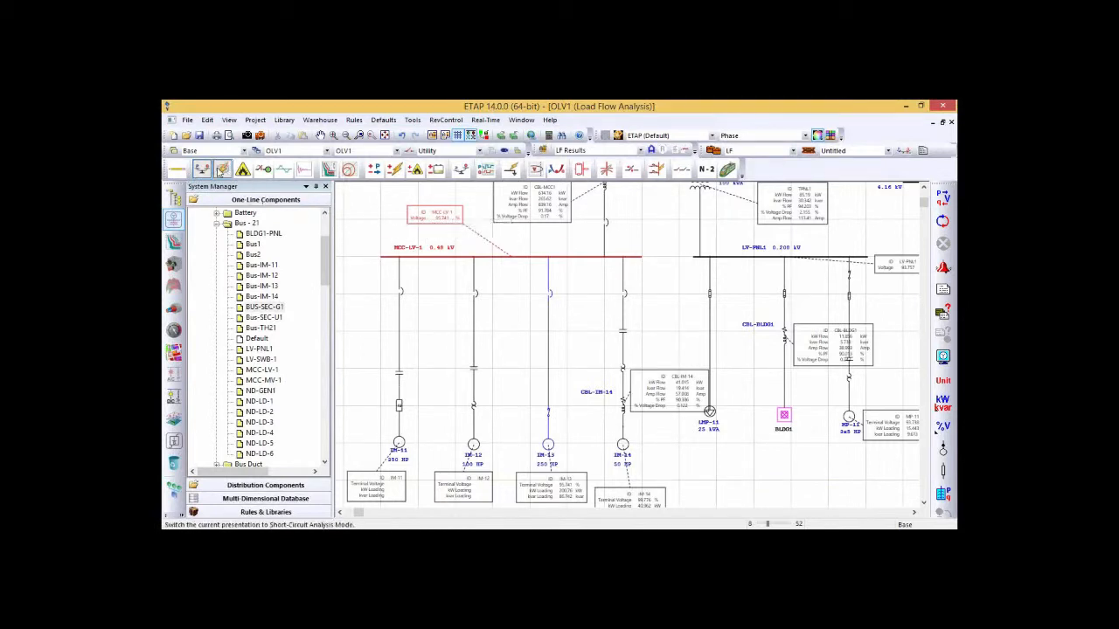
pyautogui.click(222, 169)
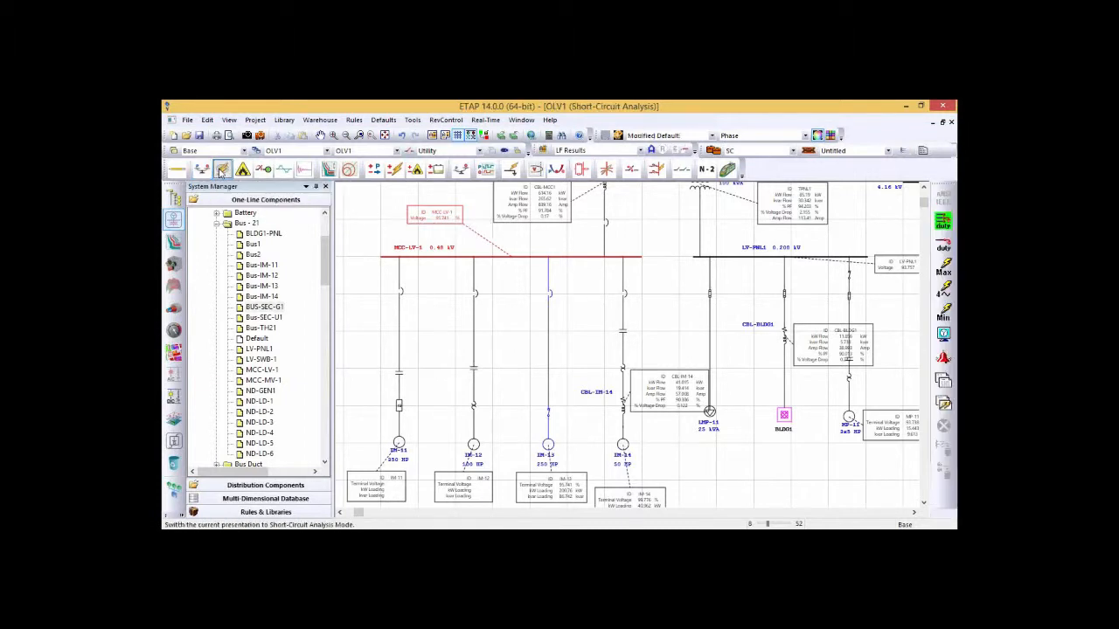
pyautogui.moveTo(451, 231)
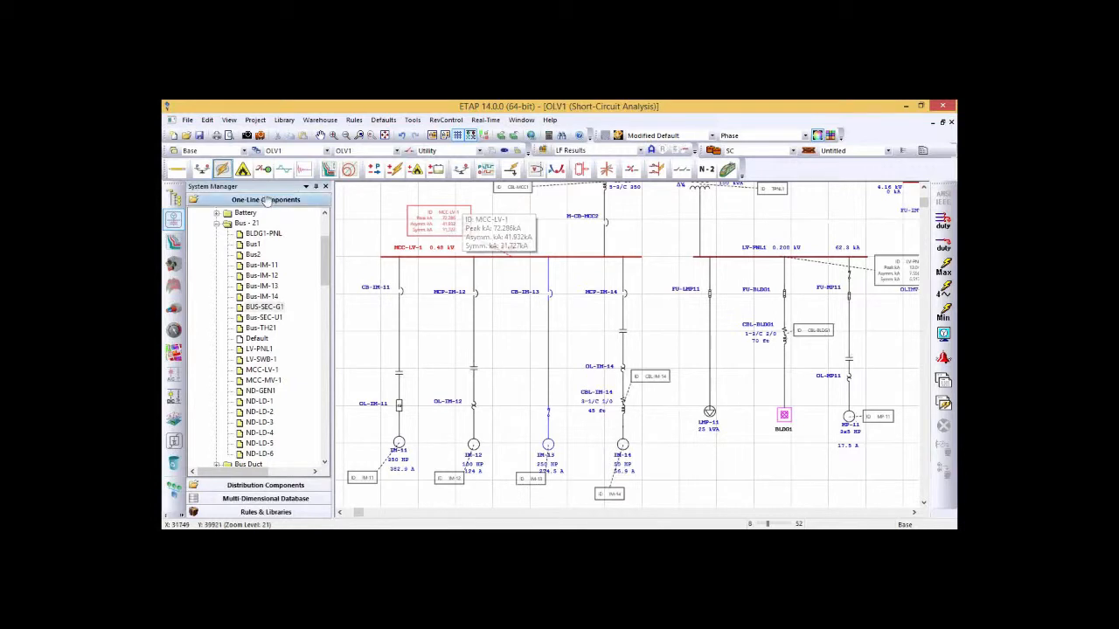
# Step: Switch to Arc Flash mode, accept the PPE approval notice and show the arc flash results in the bus datablocks
pyautogui.click(243, 169)
pyautogui.moveTo(460, 234)
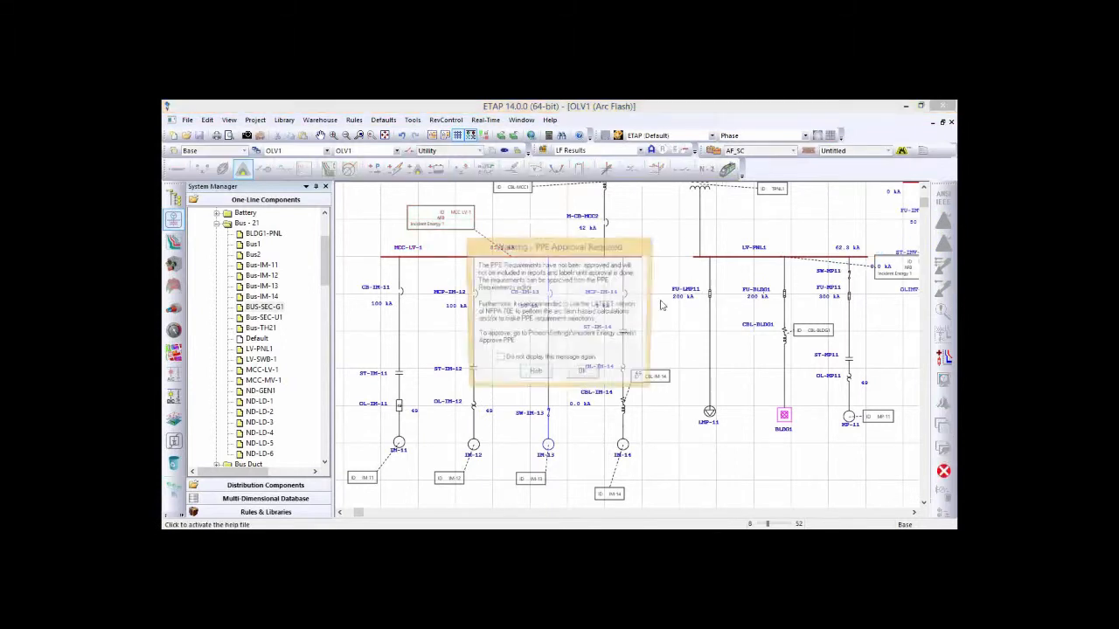
pyautogui.click(597, 376)
pyautogui.click(613, 352)
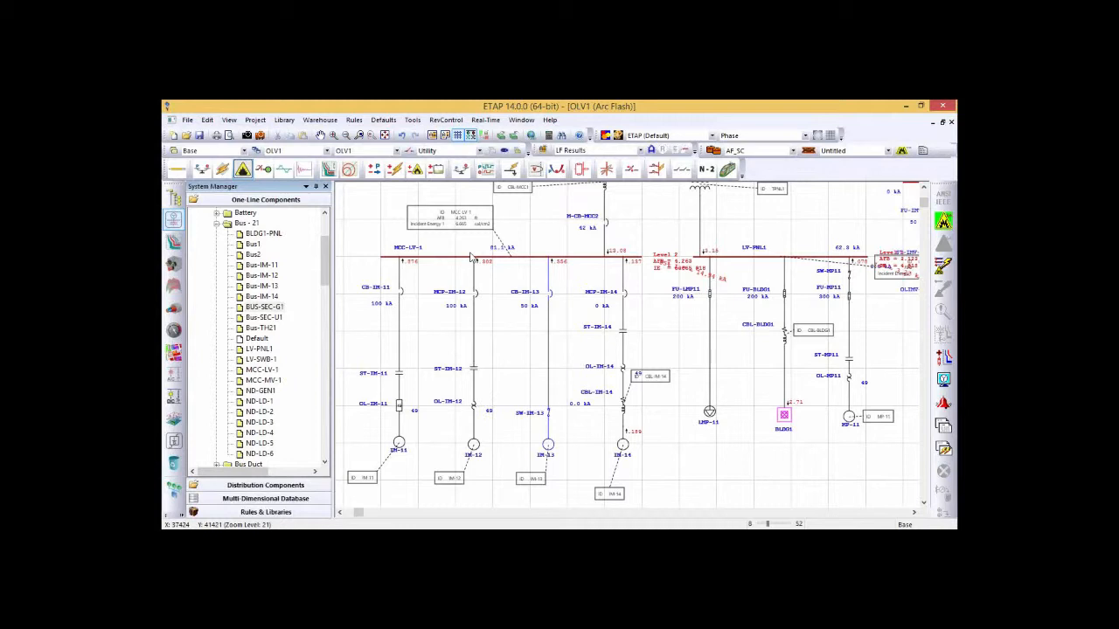
# Step: Leave Arc Flash mode and examine the datablocks around LV-SWB-1 and MCC-LV-1 in Edit Mode
pyautogui.click(201, 169)
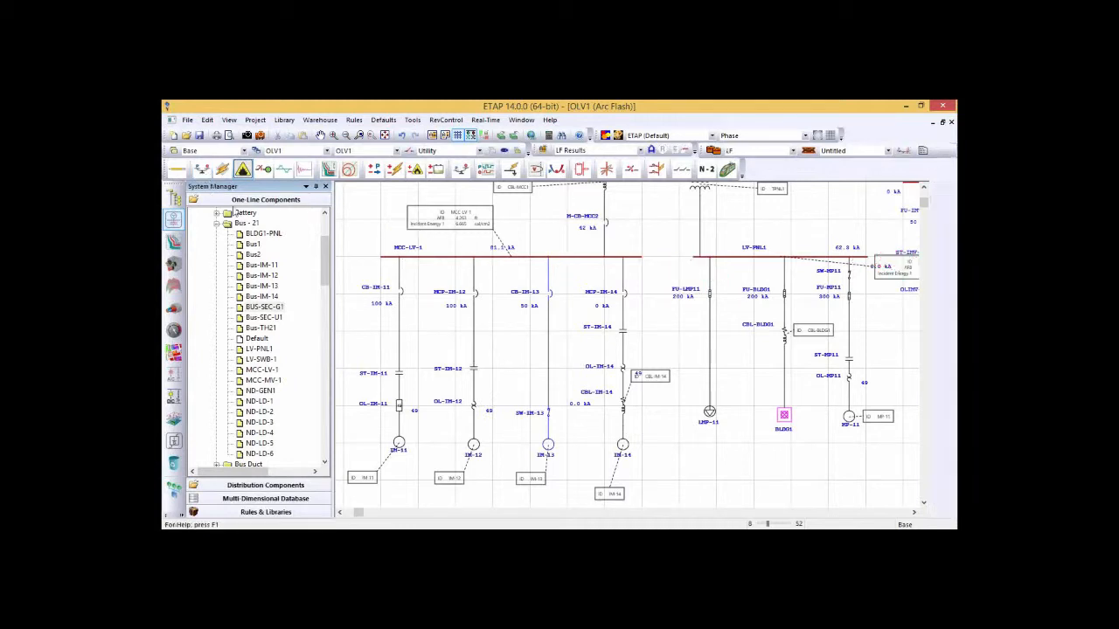
pyautogui.moveTo(659, 237); pyautogui.dragTo(655, 347)
pyautogui.click(175, 169)
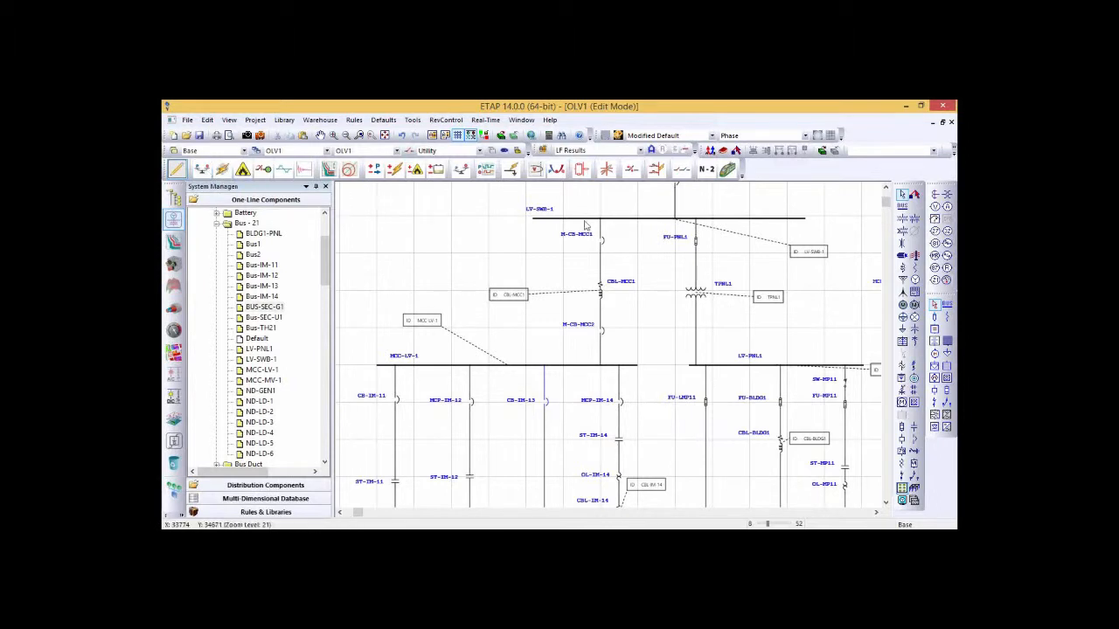
# Step: In Load Flow Analysis mode with the datablock link lines hidden, move the IM-11, IM-12, IM-13 and IM-14 datablocks into a row well below their motors
pyautogui.click(208, 171)
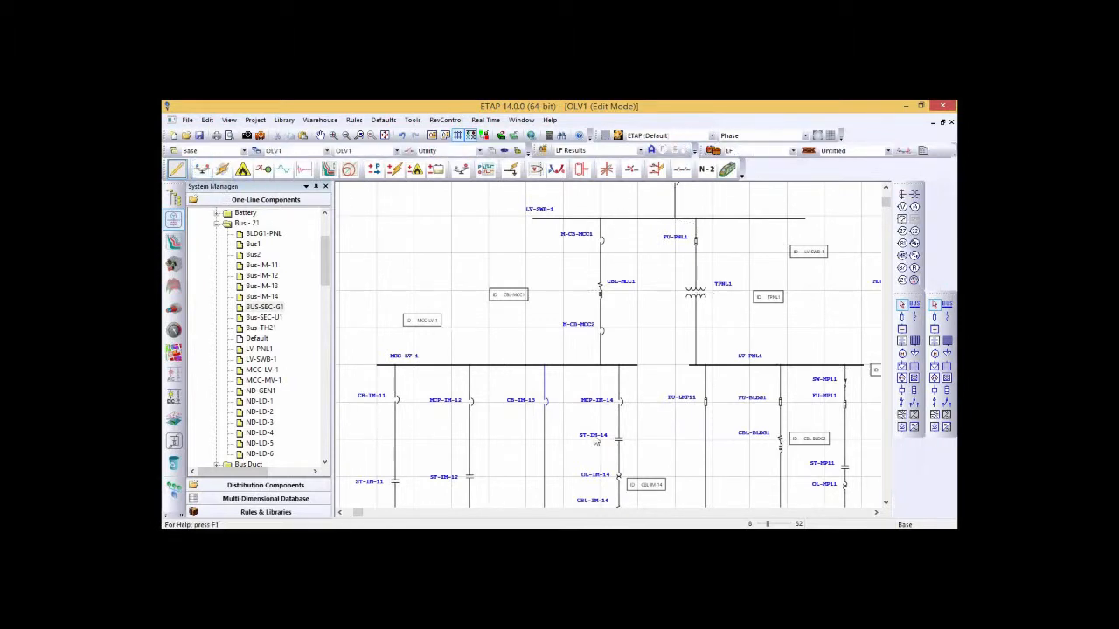
pyautogui.moveTo(619, 399)
pyautogui.mouseDown()
pyautogui.moveTo(603, 209)
pyautogui.moveTo(666, 67)
pyautogui.mouseUp()
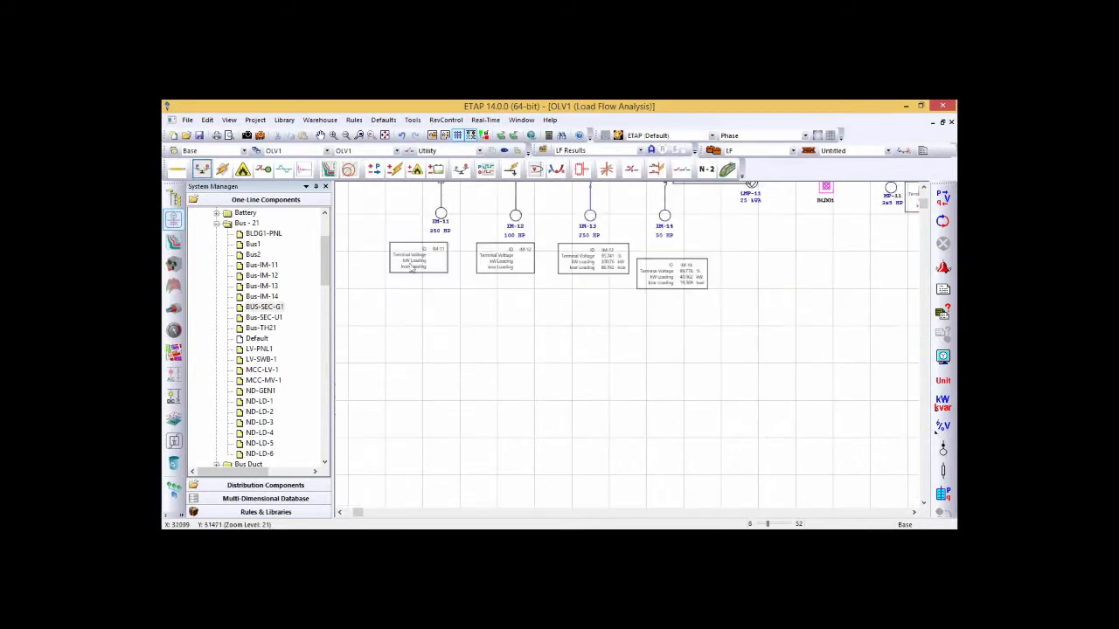
pyautogui.moveTo(437, 249); pyautogui.dragTo(419, 339)
pyautogui.moveTo(541, 246); pyautogui.dragTo(495, 335)
pyautogui.moveTo(594, 250); pyautogui.dragTo(549, 346)
pyautogui.click(703, 262)
pyautogui.moveTo(703, 262); pyautogui.dragTo(669, 339)
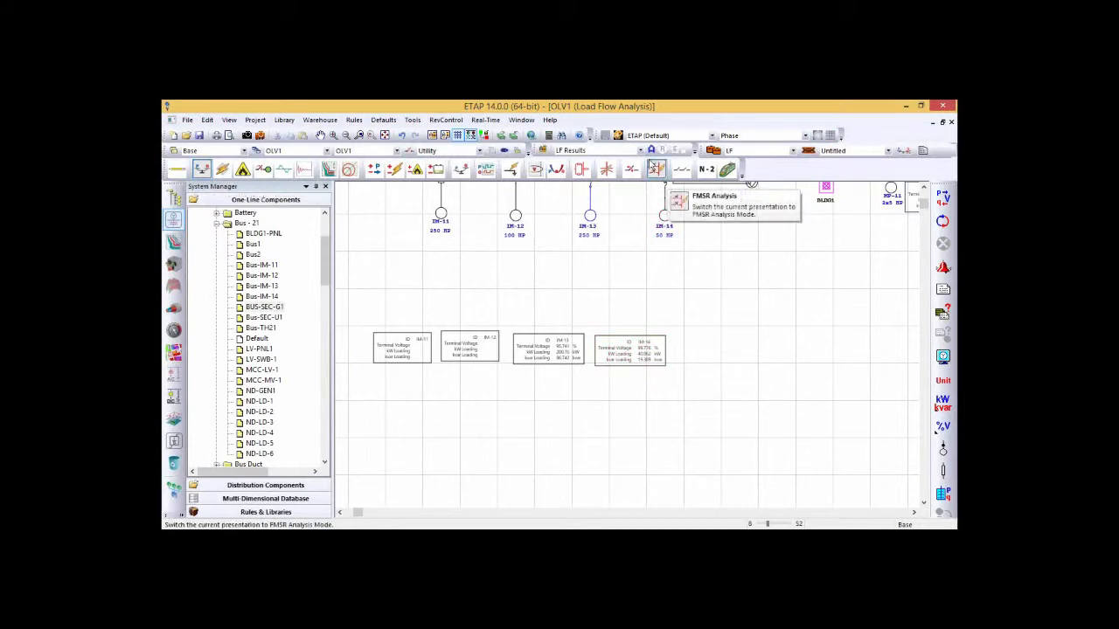
# Step: Change the datablock mode to Dados de Entrada and hide all datablocks globally
pyautogui.click(640, 151)
pyautogui.click(632, 168)
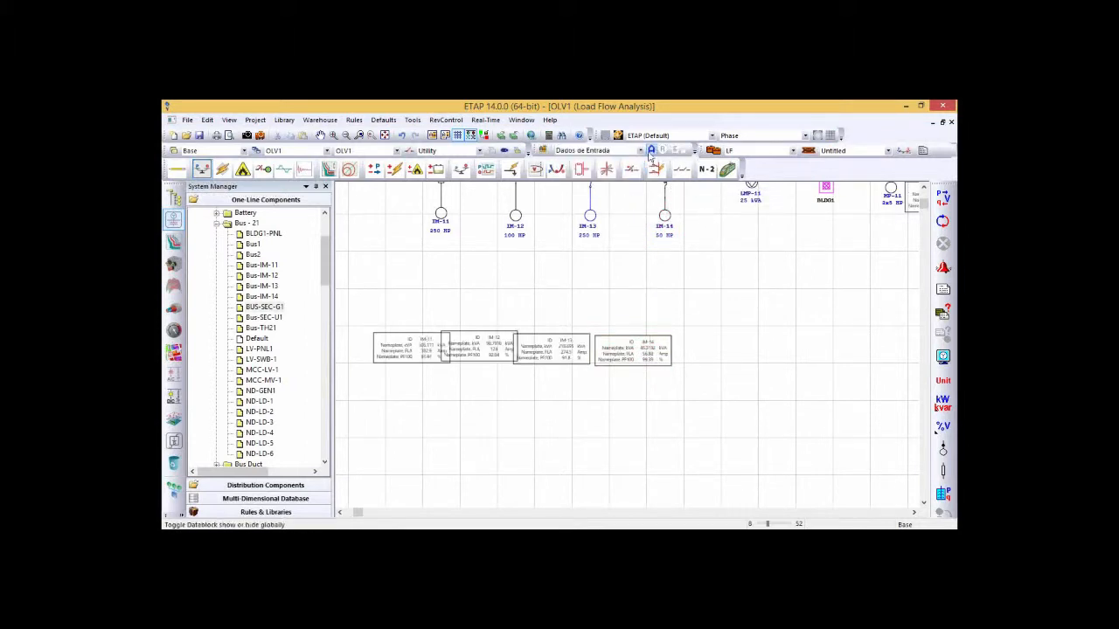
pyautogui.click(651, 150)
pyautogui.scroll(5, 724, 210)
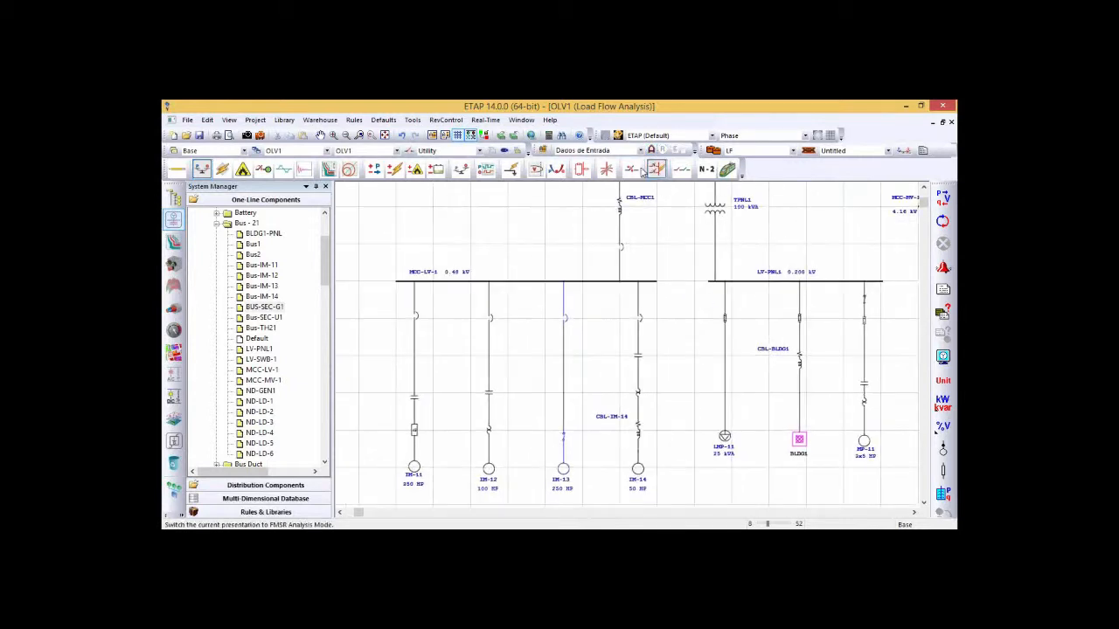
# Step: Examine the Voltage, Area and Grounding/Earthing color settings in the Theme Editor, and close it without changes
pyautogui.click(619, 136)
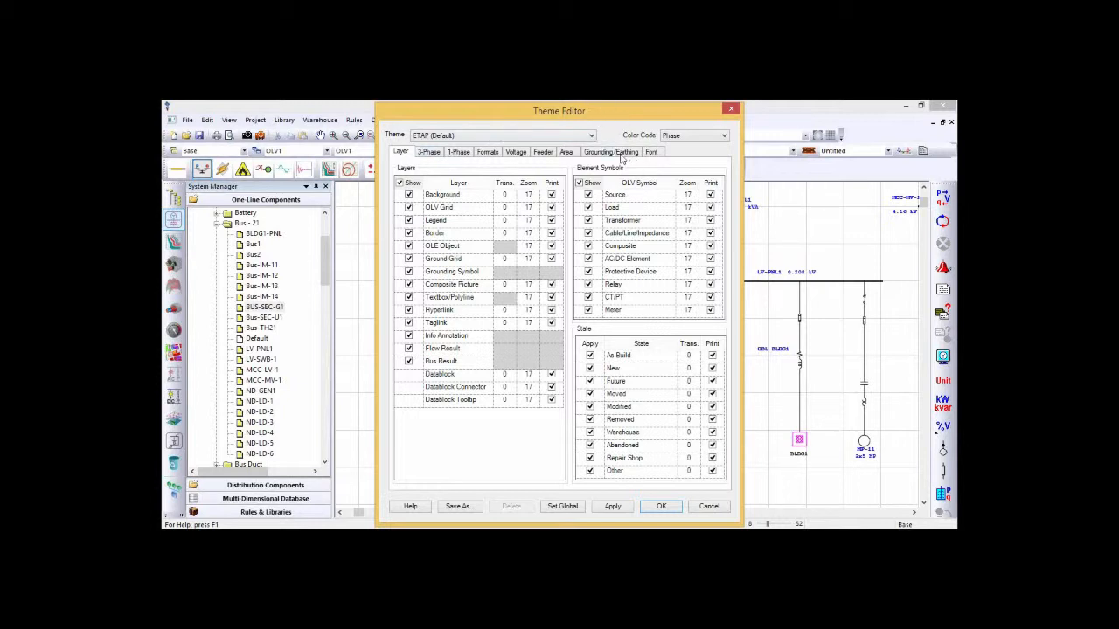
pyautogui.click(525, 153)
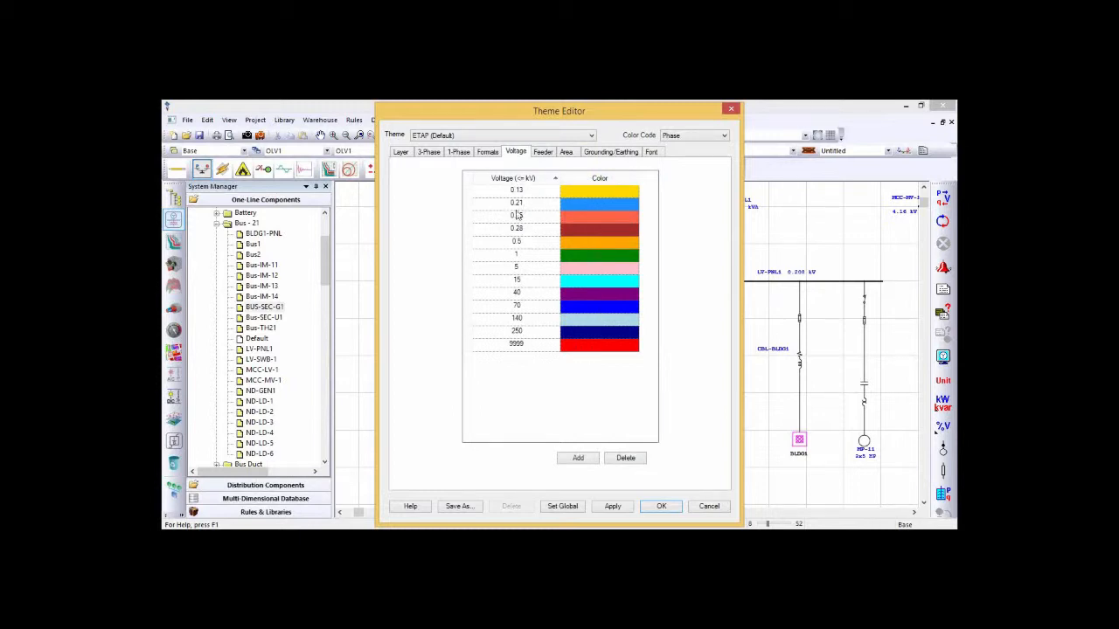
pyautogui.click(566, 154)
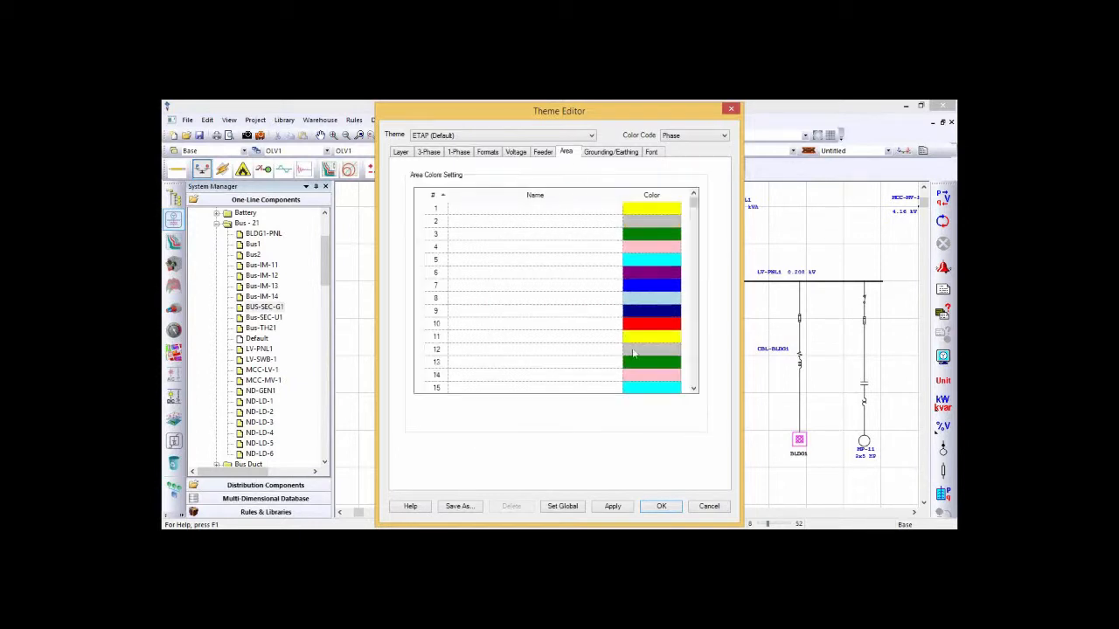
pyautogui.click(612, 152)
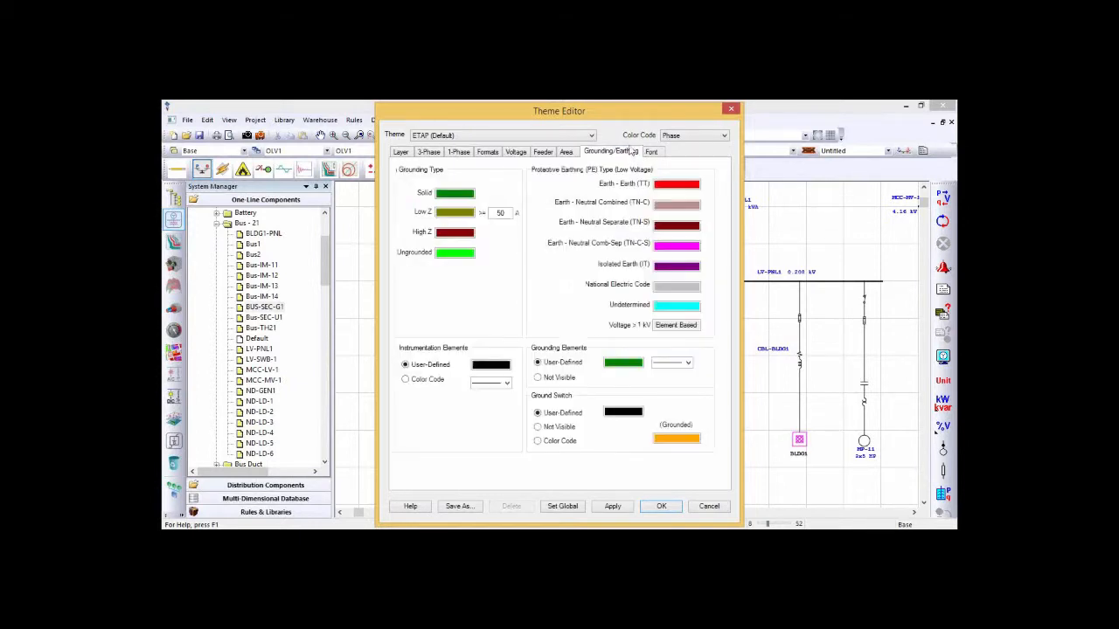
pyautogui.click(709, 510)
# Step: Color-code the one-line diagram by Voltage and examine the colors from the 13.8 kV buses down to MCC-LV-1 and LV-PNL1
pyautogui.click(769, 135)
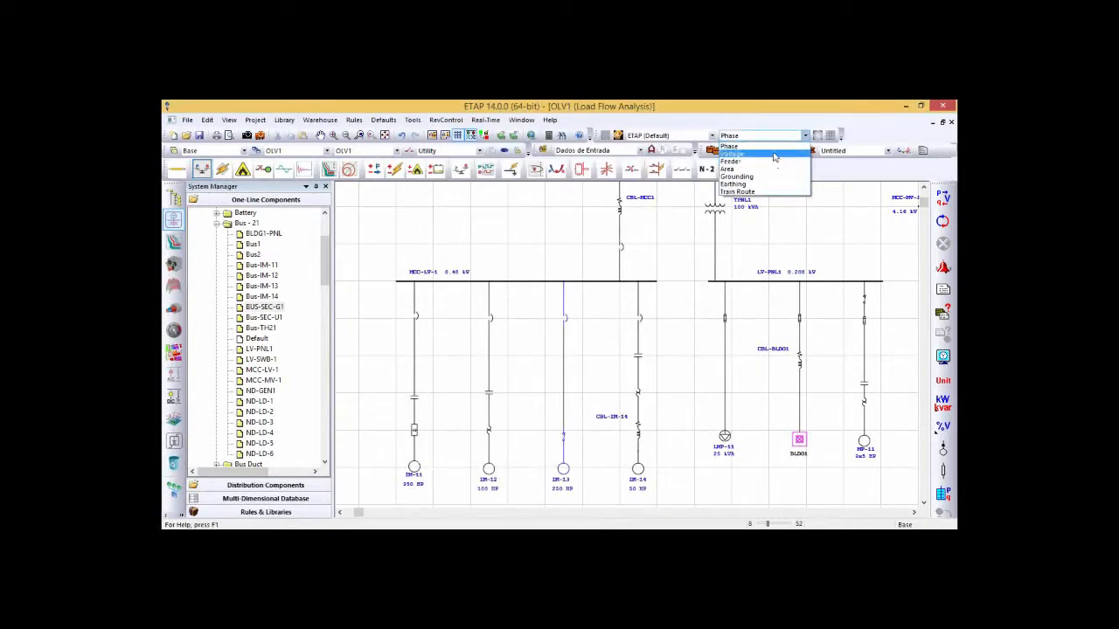
pyautogui.click(741, 153)
pyautogui.moveTo(736, 316); pyautogui.dragTo(736, 301)
pyautogui.moveTo(778, 218); pyautogui.dragTo(726, 405)
pyautogui.click(775, 279)
pyautogui.moveTo(782, 236); pyautogui.dragTo(746, 348)
pyautogui.moveTo(803, 266); pyautogui.dragTo(689, 360)
pyautogui.moveTo(620, 267); pyautogui.dragTo(574, 360)
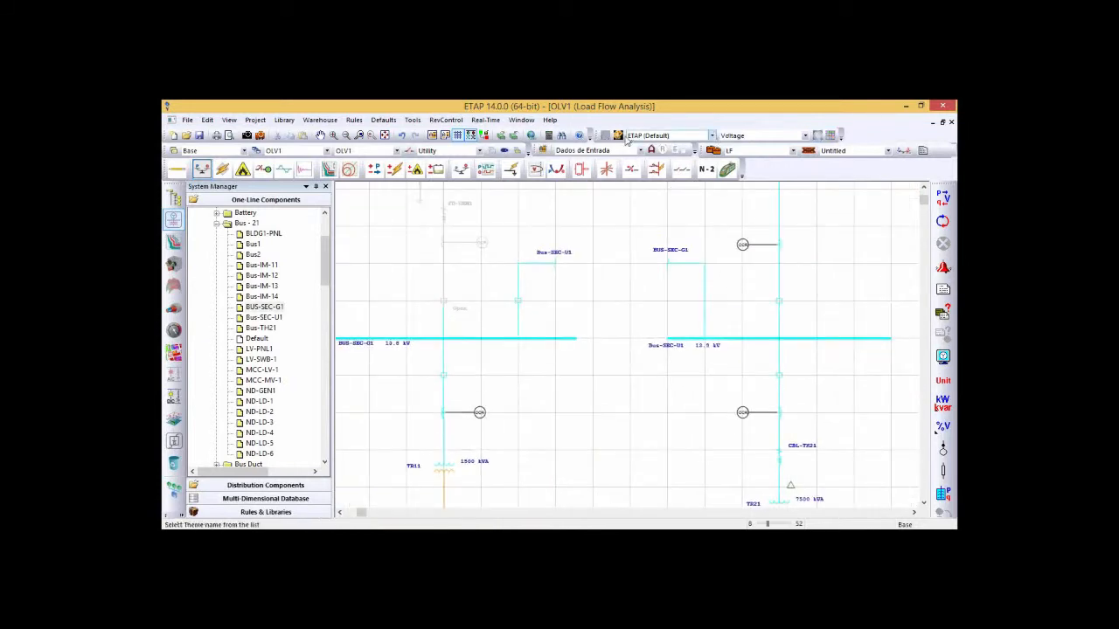
pyautogui.moveTo(785, 246); pyautogui.dragTo(774, 197)
pyautogui.moveTo(779, 349); pyautogui.dragTo(773, 311)
pyautogui.moveTo(825, 398); pyautogui.dragTo(856, 247)
pyautogui.moveTo(587, 326); pyautogui.dragTo(742, 323)
pyautogui.moveTo(625, 298); pyautogui.dragTo(758, 283)
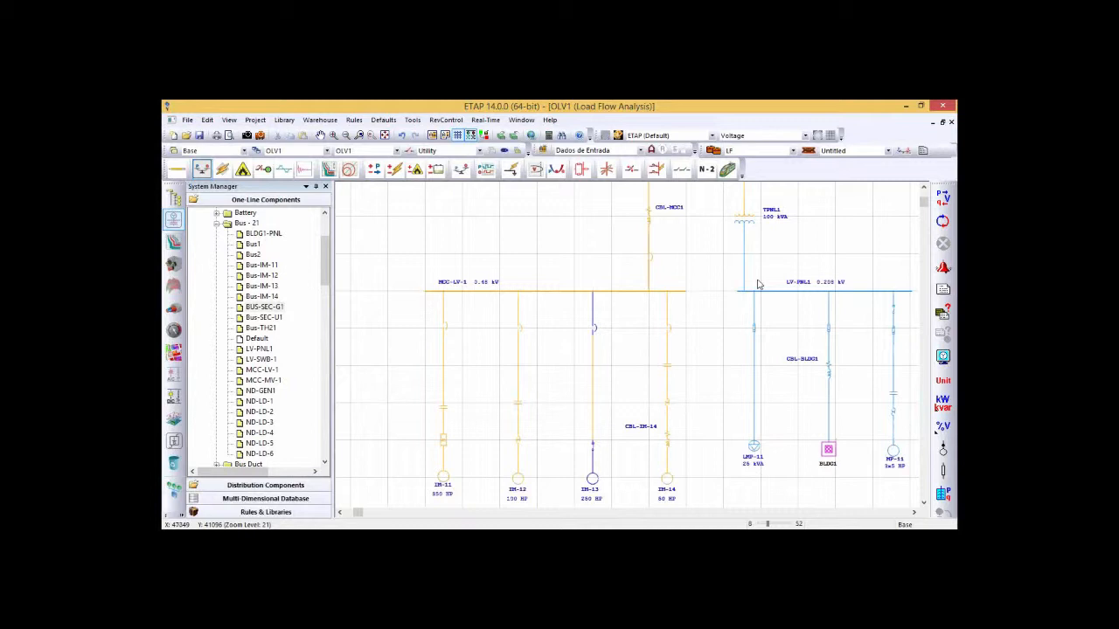
# Step: Return the color coding to Phase and check the available themes, keeping ETAP (Default)
pyautogui.click(735, 136)
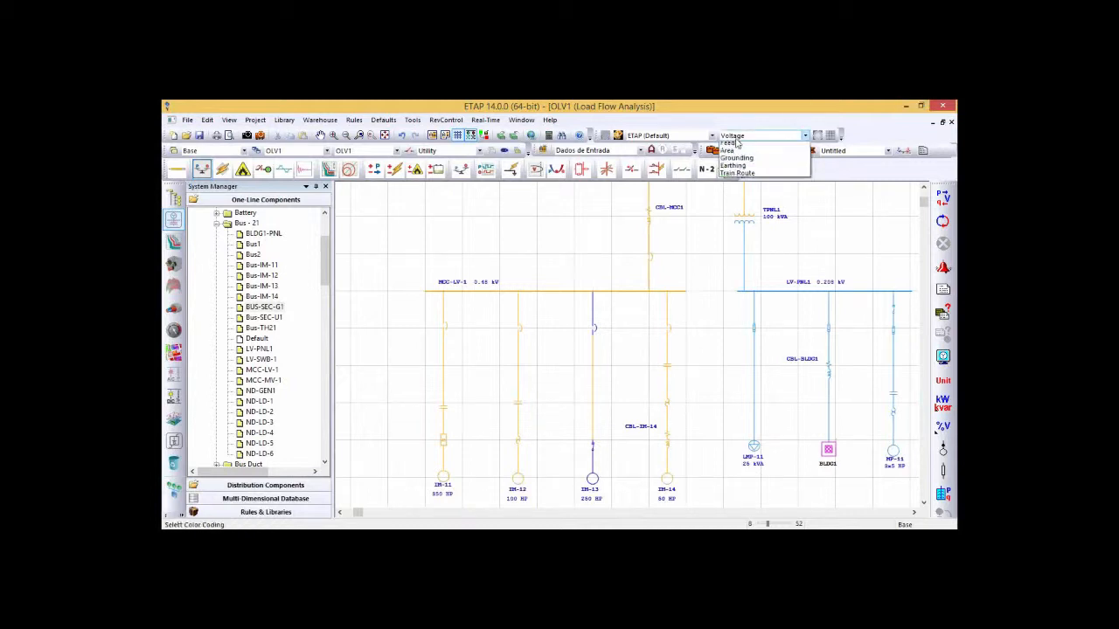
pyautogui.click(733, 147)
pyautogui.click(678, 137)
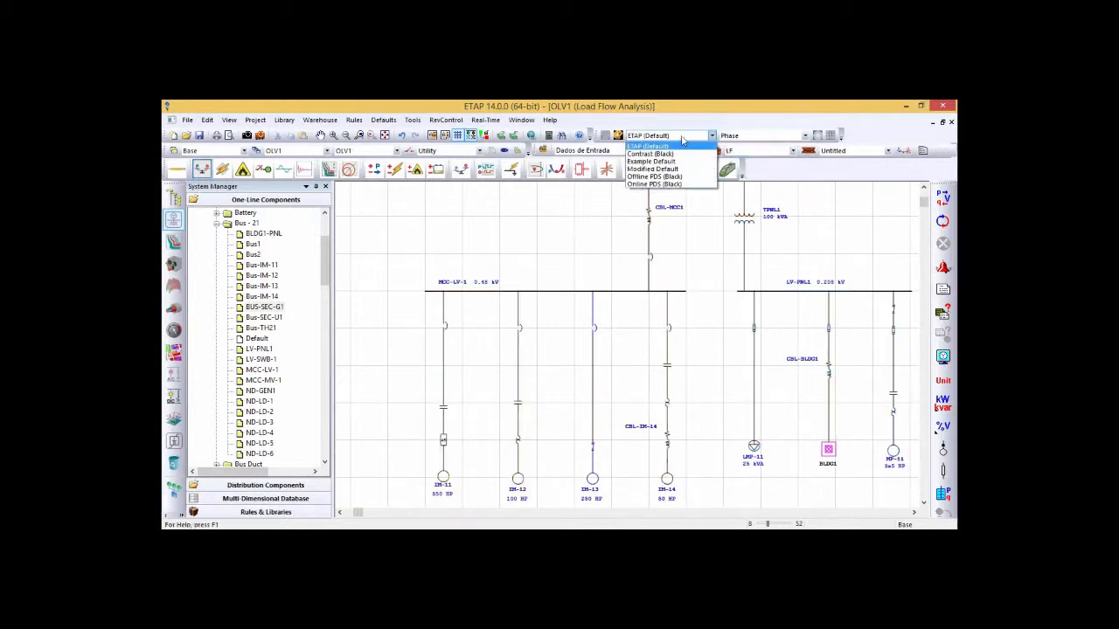
pyautogui.click(684, 140)
# Step: Hide the Relay, CT/PT and Protective Device symbols in the theme and check the one-line diagram from the 13.8 kV buses to the motors
pyautogui.click(618, 137)
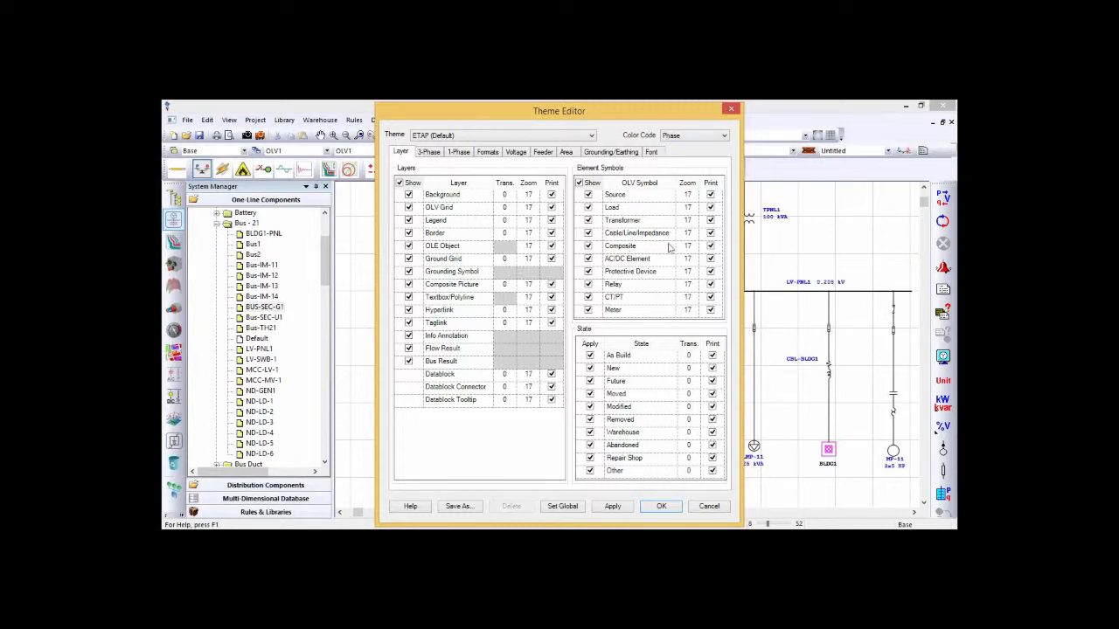
pyautogui.click(589, 285)
pyautogui.click(588, 297)
pyautogui.click(588, 272)
pyautogui.click(671, 505)
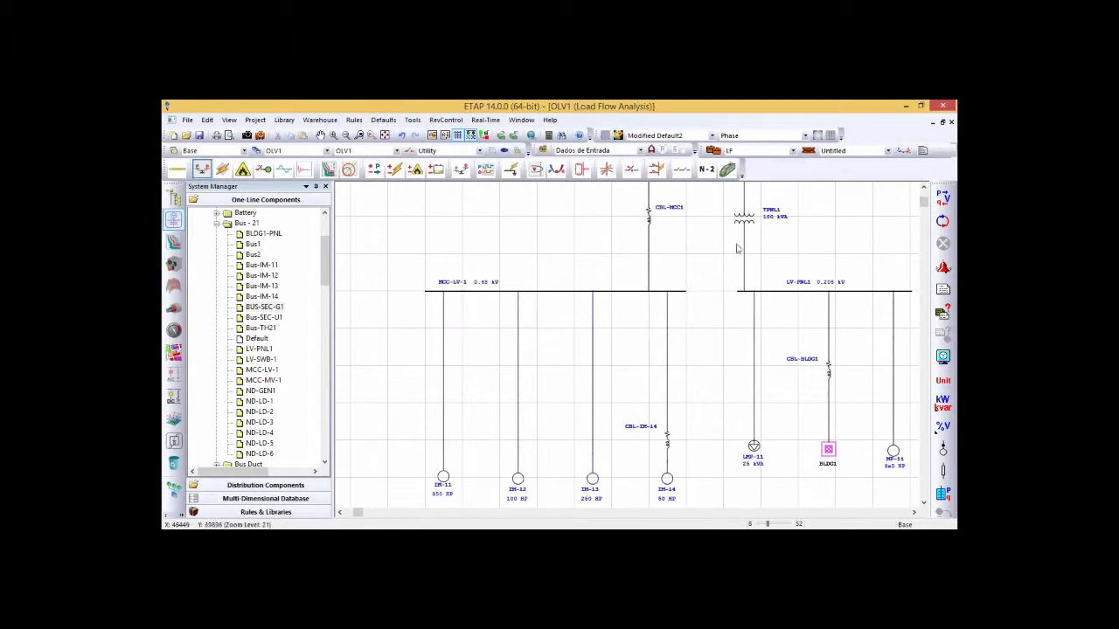
pyautogui.moveTo(813, 234); pyautogui.dragTo(704, 400)
pyautogui.moveTo(737, 328); pyautogui.dragTo(728, 357)
pyautogui.moveTo(799, 254); pyautogui.dragTo(747, 346)
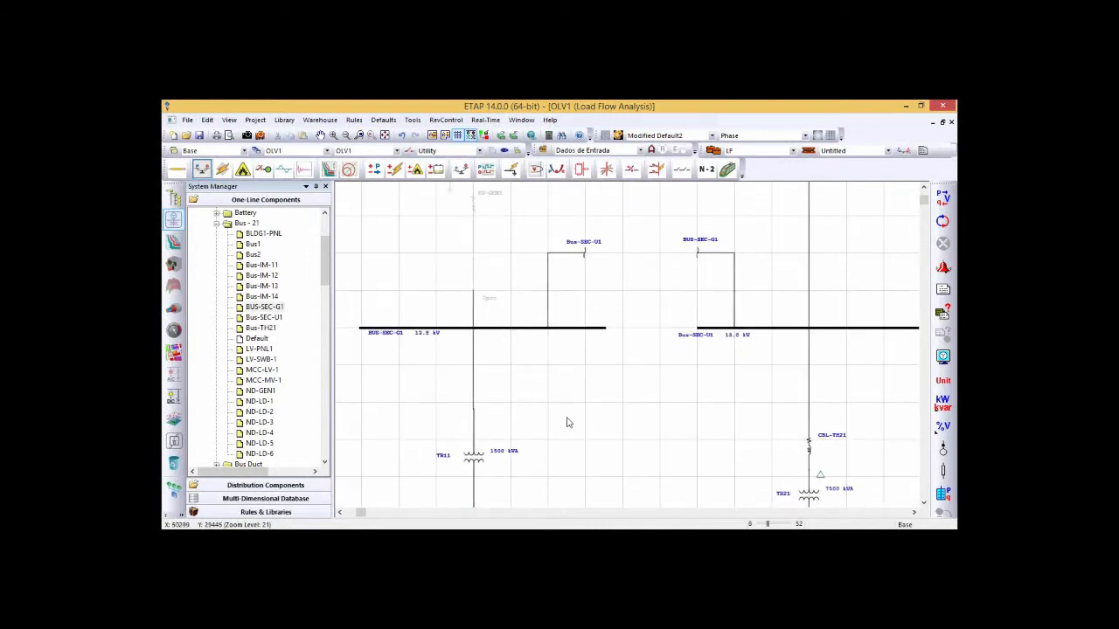
pyautogui.moveTo(575, 437); pyautogui.dragTo(624, 332)
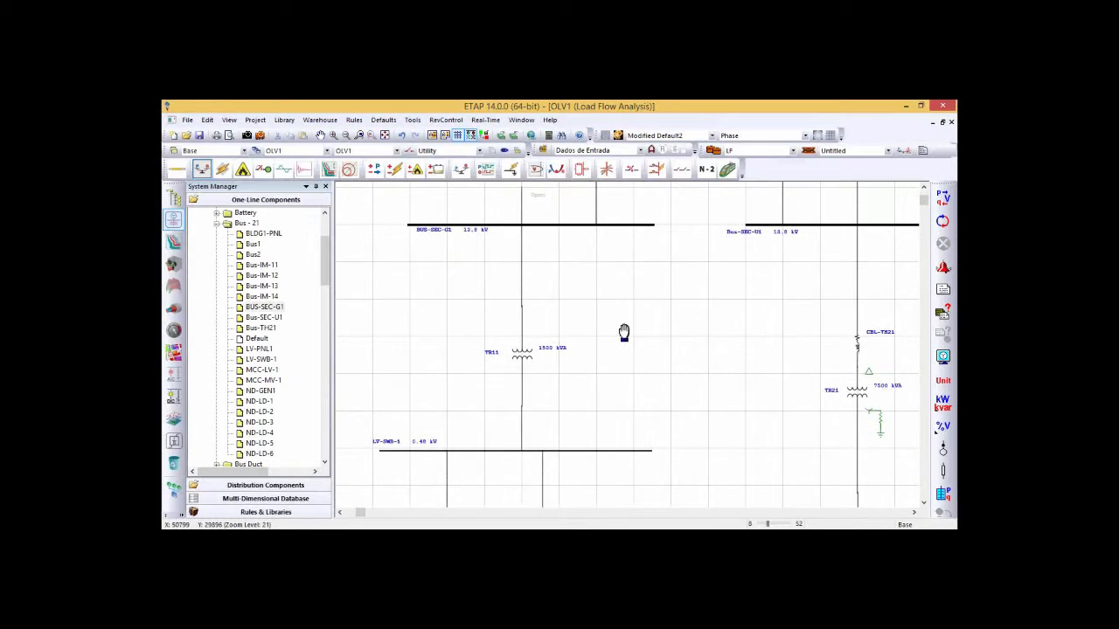
pyautogui.moveTo(635, 429); pyautogui.dragTo(712, 313)
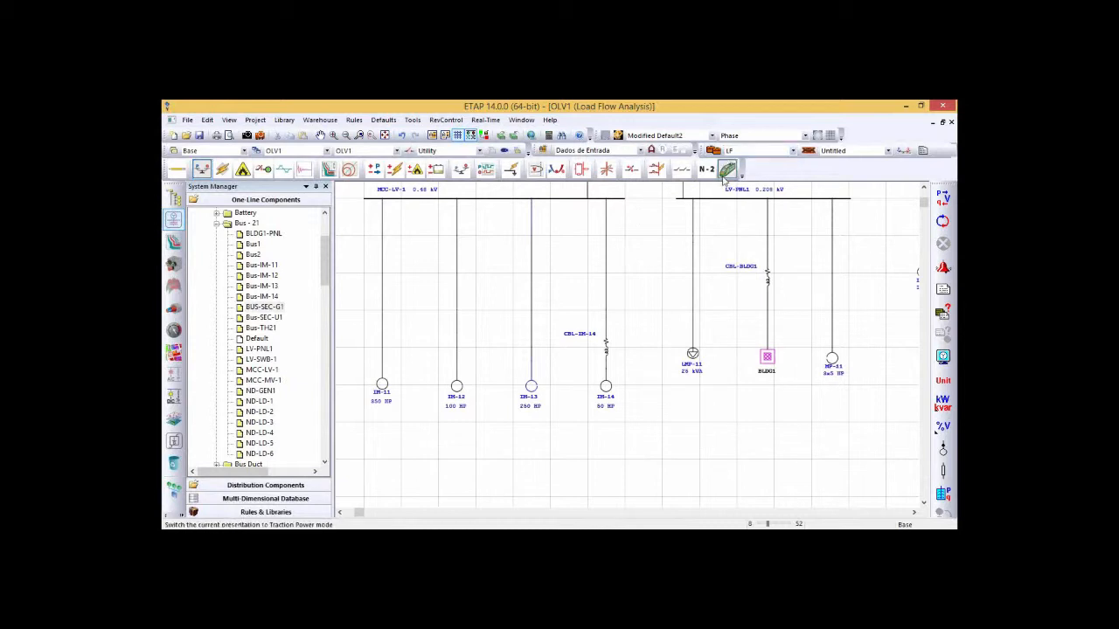
# Step: Hide the Load symbols in the Modified Default2 theme and check the motor feeders of MCC-LV-1, LV-PNL1 and MCC-MV-1
pyautogui.click(618, 135)
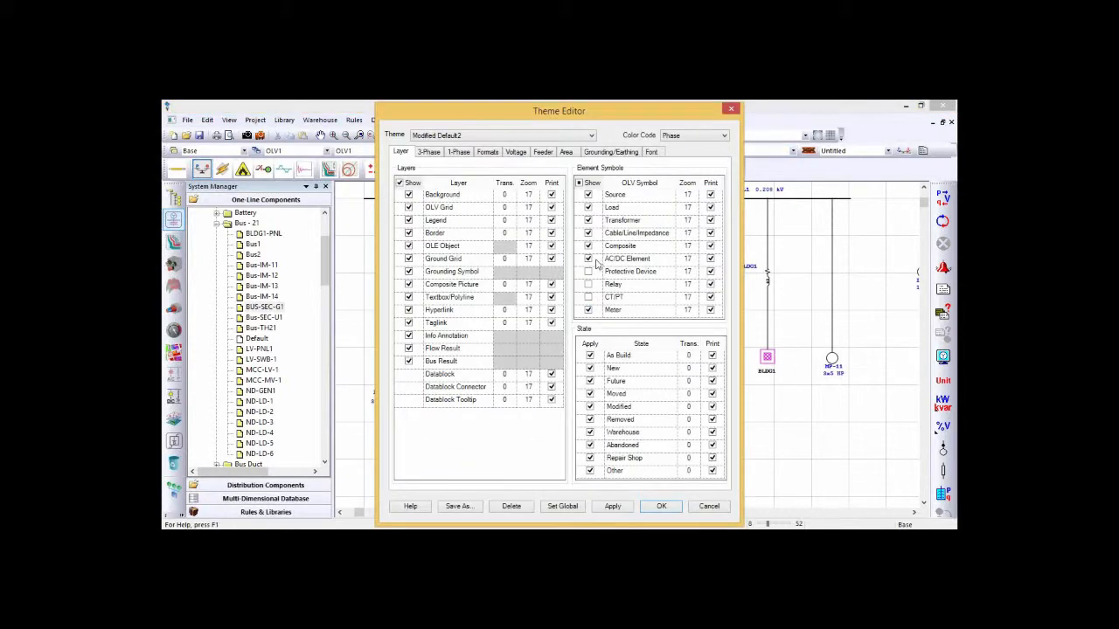
pyautogui.click(588, 208)
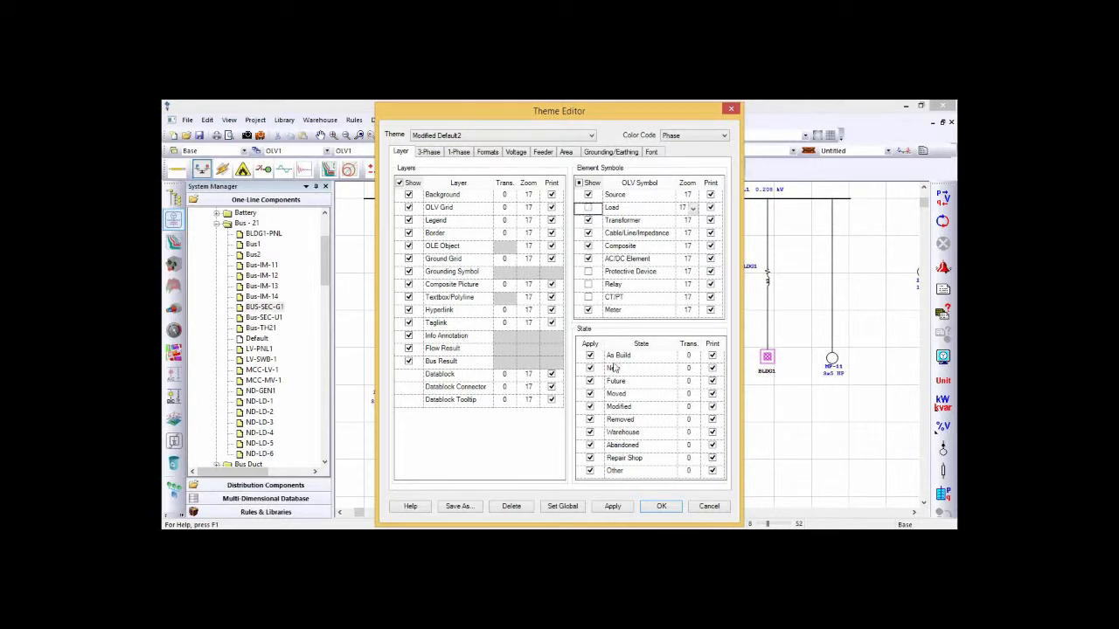
pyautogui.click(661, 506)
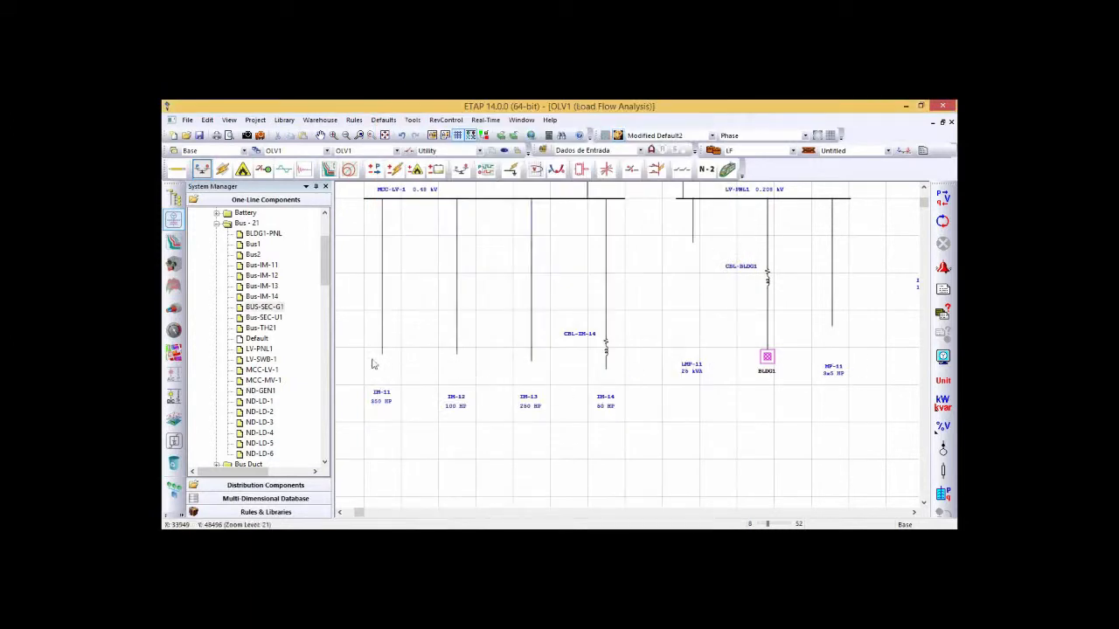
pyautogui.moveTo(833, 274); pyautogui.dragTo(650, 369)
pyautogui.moveTo(870, 312); pyautogui.dragTo(696, 382)
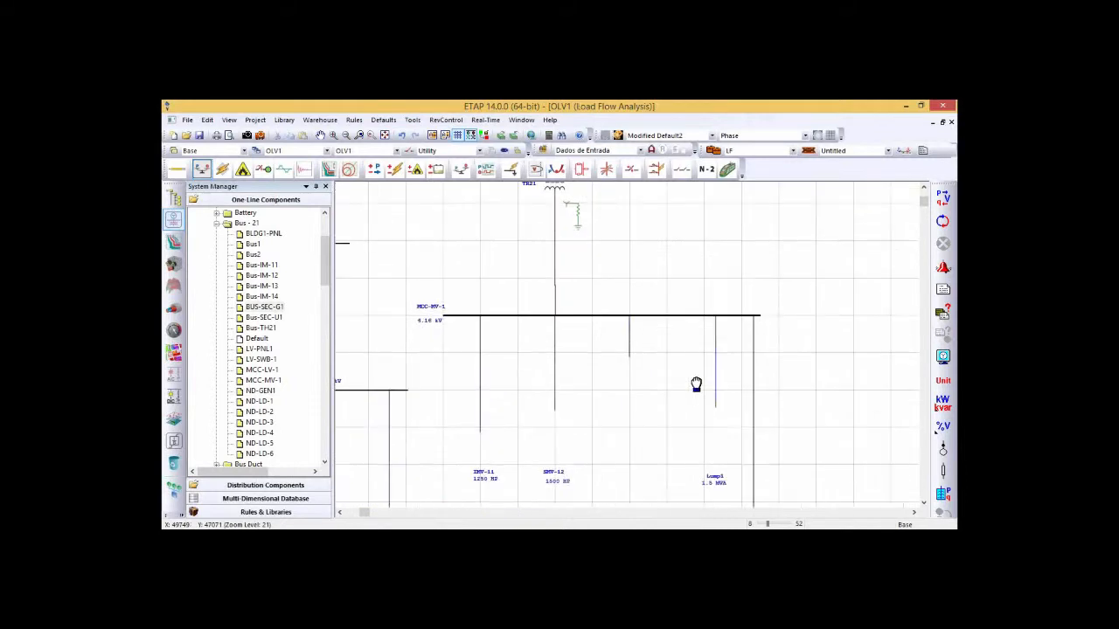
pyautogui.scroll(-6, 709, 292)
pyautogui.moveTo(751, 454); pyautogui.dragTo(809, 421)
pyautogui.moveTo(607, 410); pyautogui.dragTo(744, 430)
pyautogui.moveTo(577, 425)
pyautogui.mouseDown()
pyautogui.moveTo(705, 423)
pyautogui.moveTo(698, 411)
pyautogui.mouseUp()
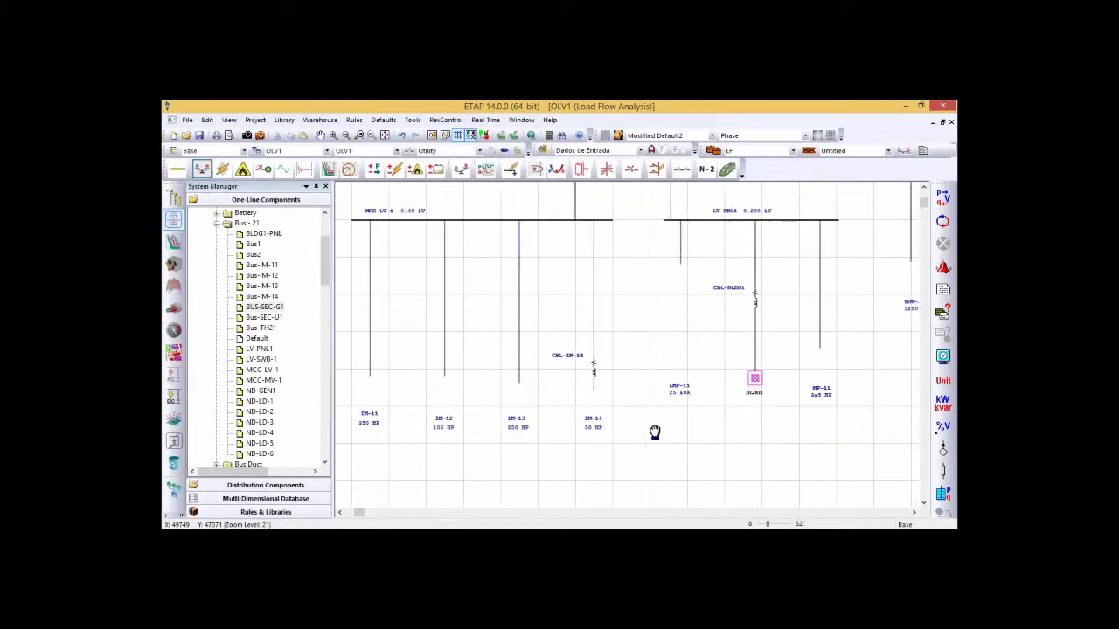
pyautogui.moveTo(627, 432); pyautogui.dragTo(701, 432)
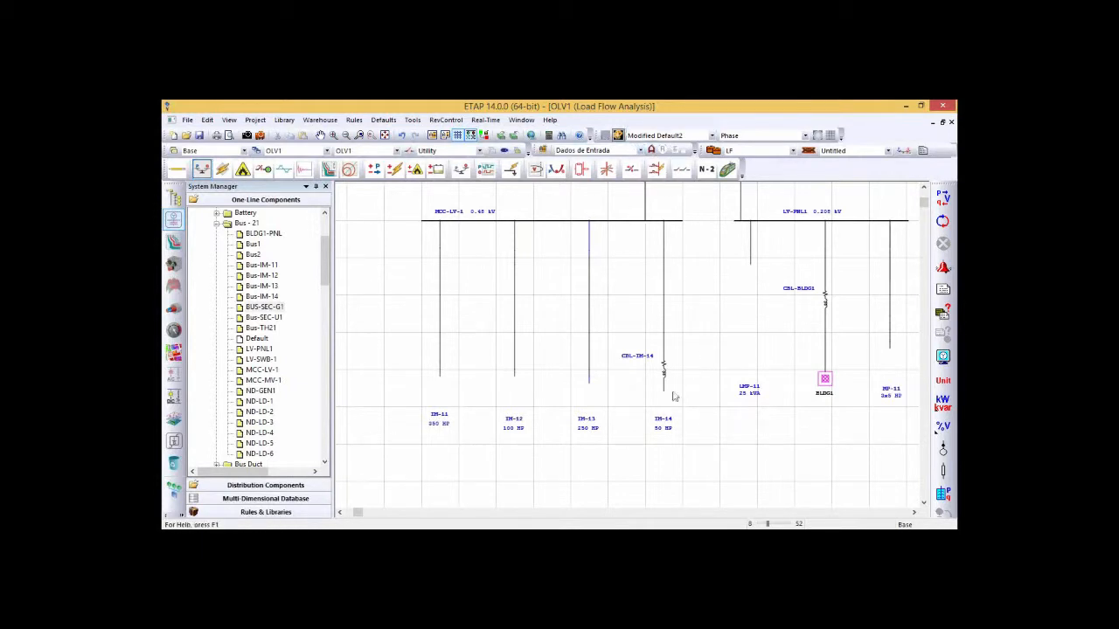
# Step: Show the CT/PT, Relay, Protective Device and Load symbols again in the Modified Default2 theme, and review its equipment State settings
pyautogui.click(589, 298)
pyautogui.click(589, 285)
pyautogui.click(588, 272)
pyautogui.click(588, 207)
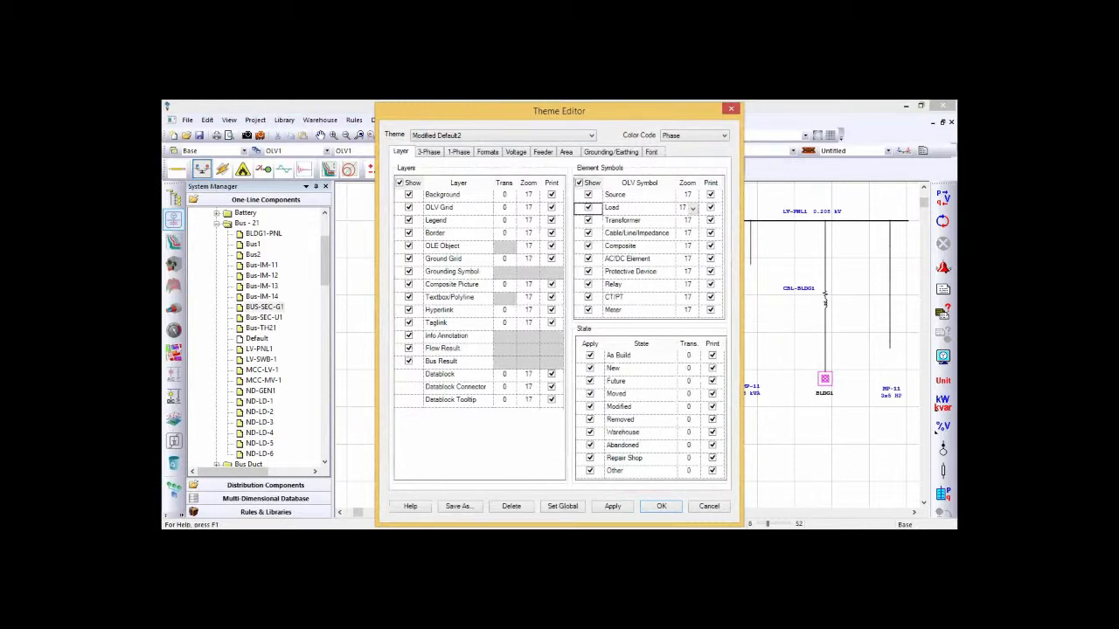
pyautogui.click(671, 509)
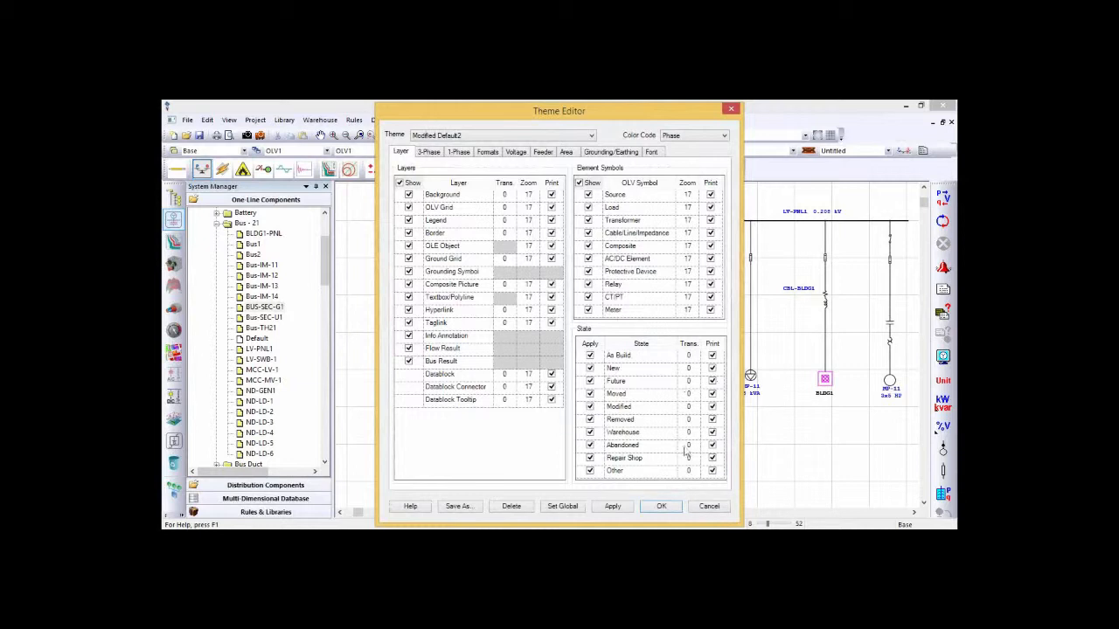
pyautogui.click(662, 507)
# Step: Review the State options available for motor IM-14 in its editor, and close it without changes
pyautogui.doubleClick(663, 413)
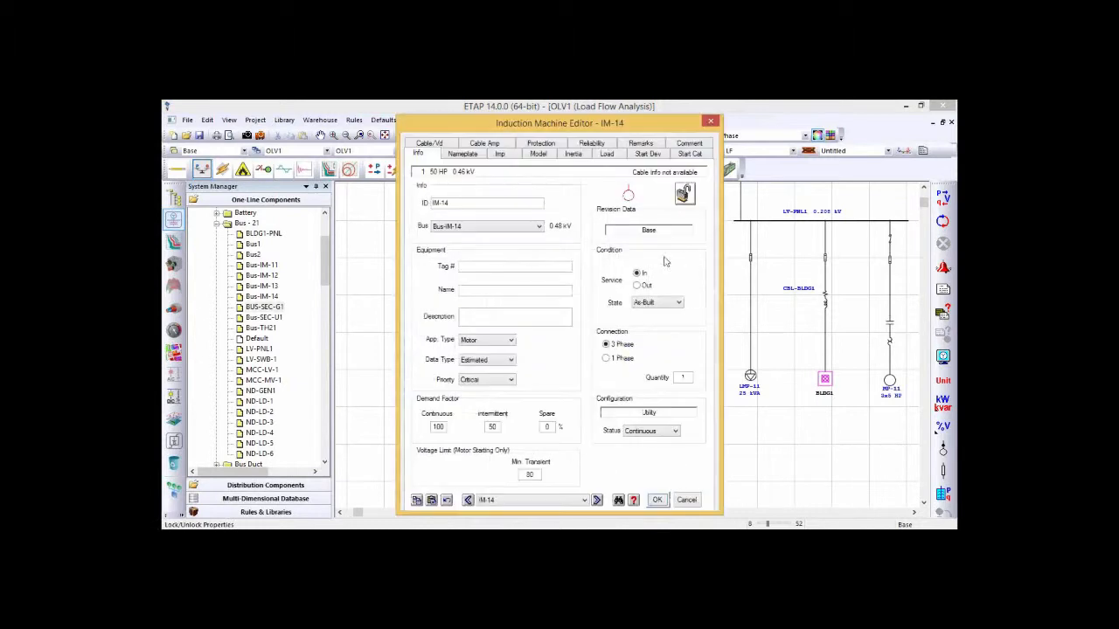
pyautogui.click(676, 303)
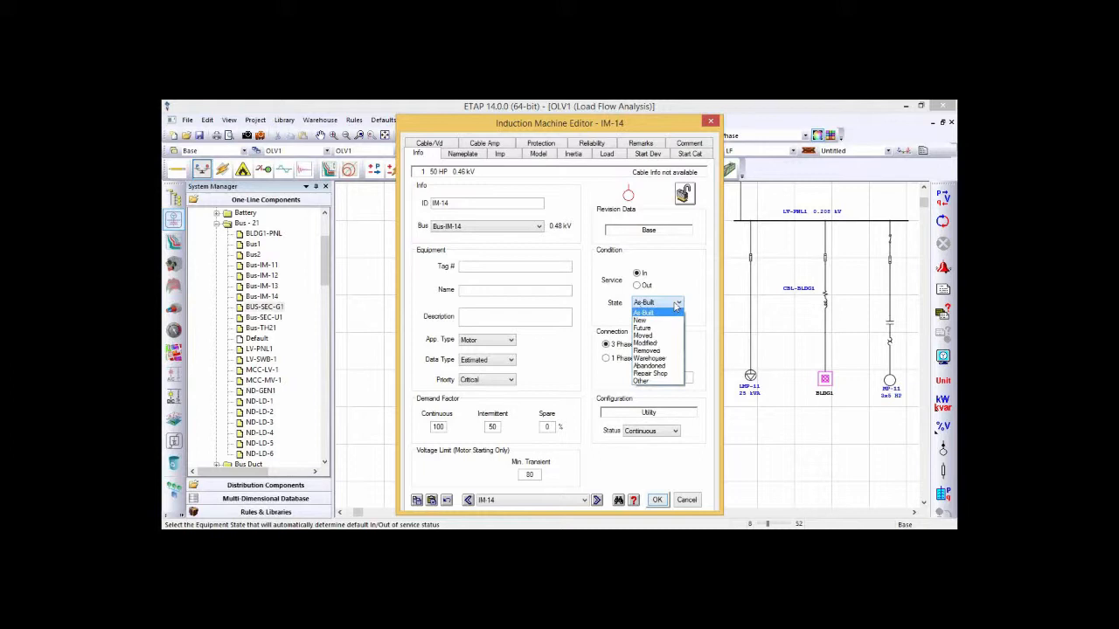
pyautogui.click(675, 304)
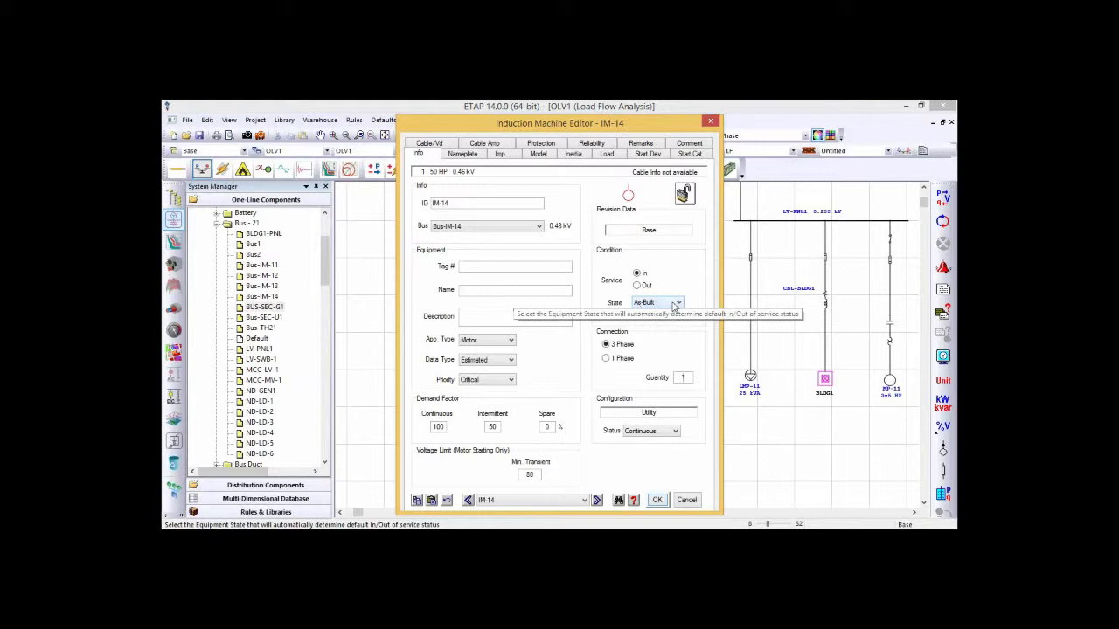
pyautogui.click(673, 304)
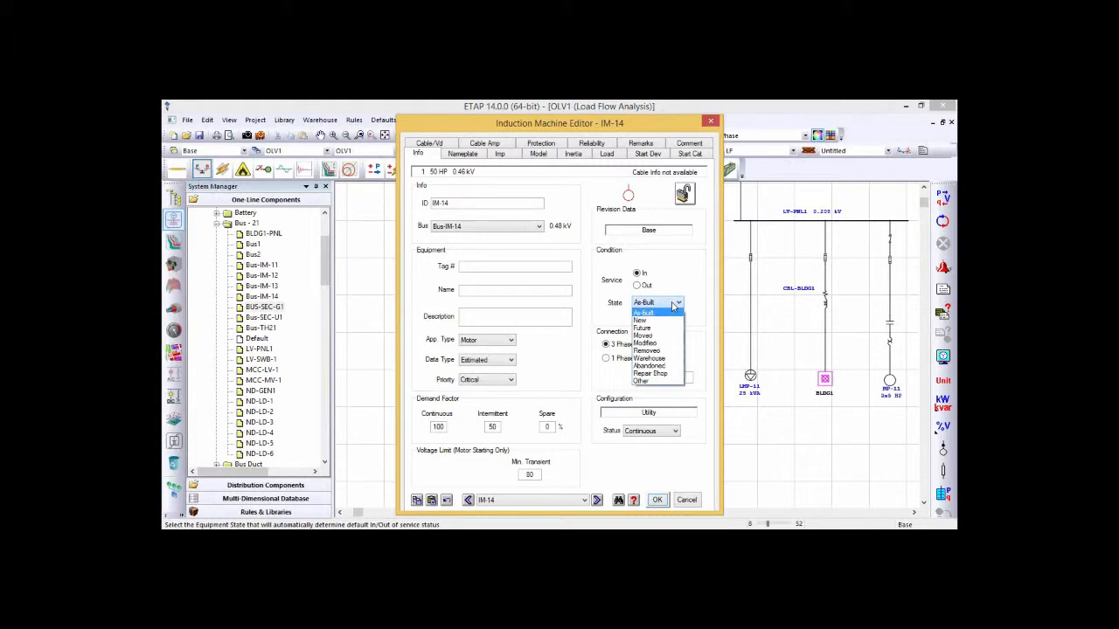
pyautogui.click(673, 304)
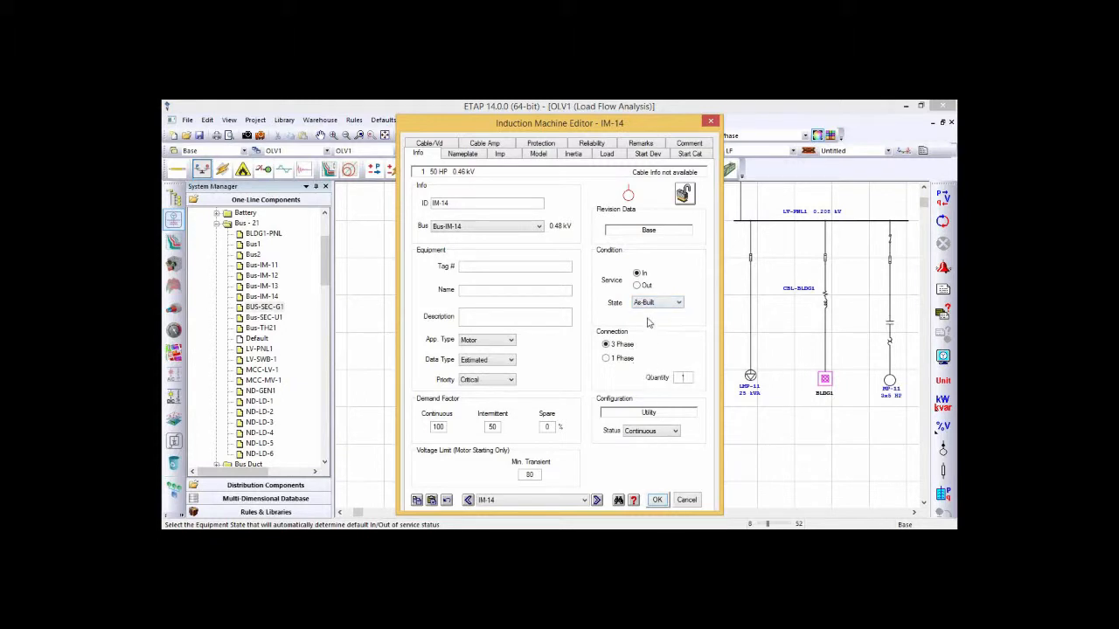
pyautogui.click(687, 501)
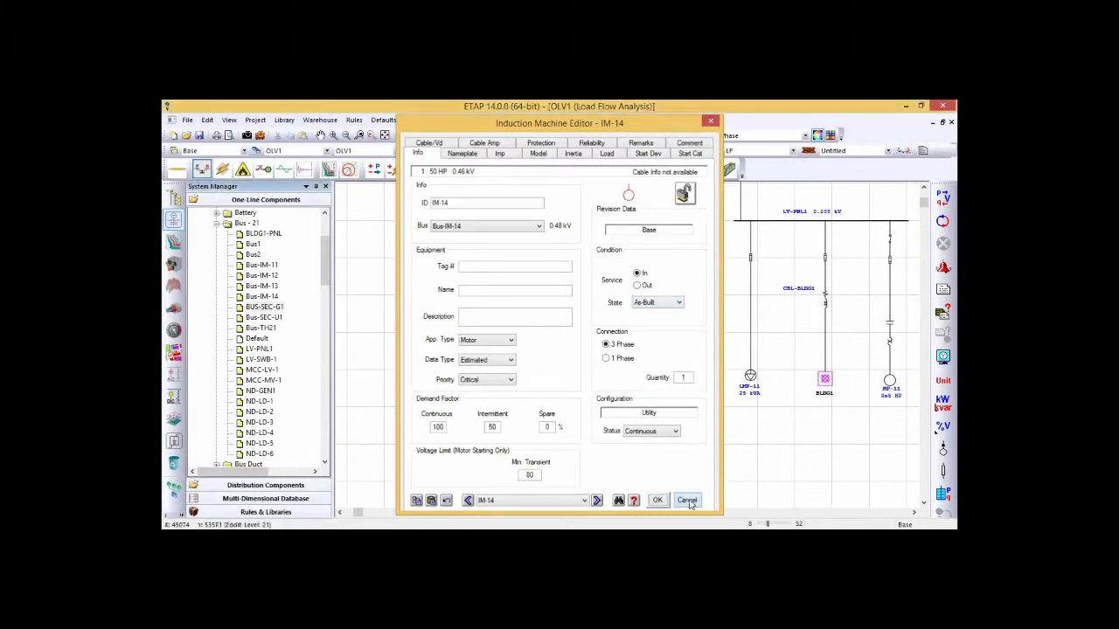
# Step: Set the state of the whole IM-14 branch, from MCP-IM-14 down to the motor, to Future and check it in the IM-14 editor
pyautogui.click(665, 263)
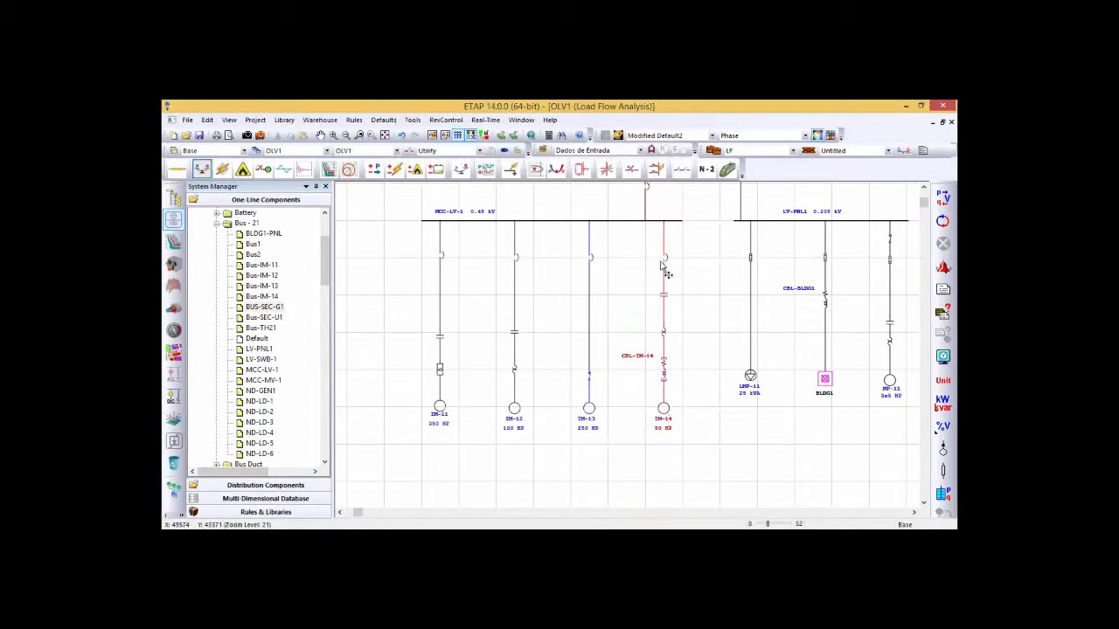
pyautogui.rightClick(667, 264)
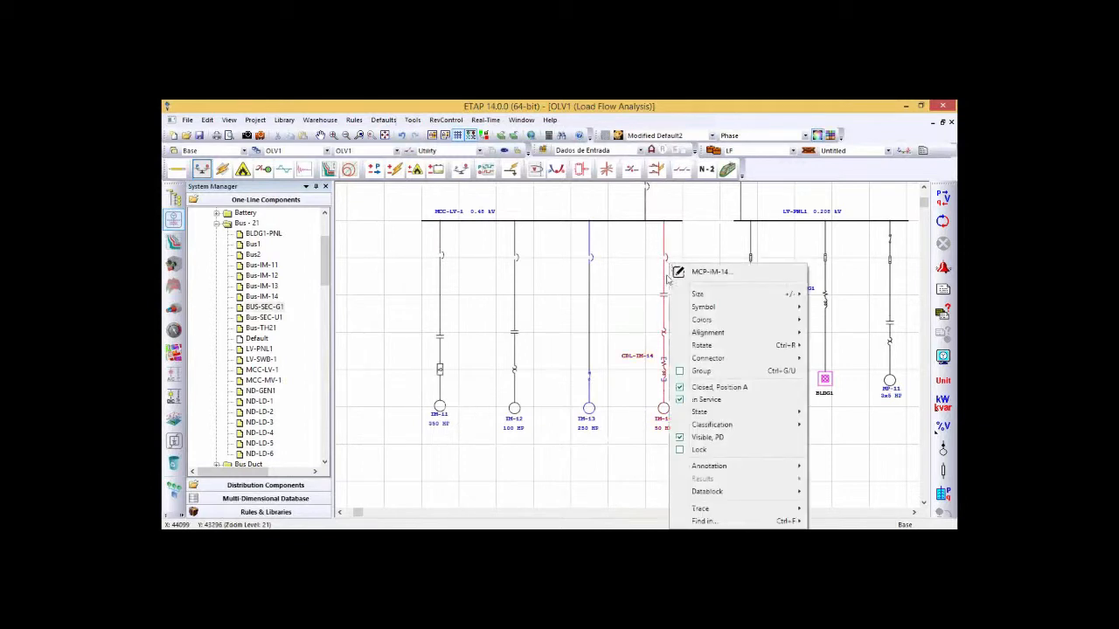
pyautogui.moveTo(741, 491)
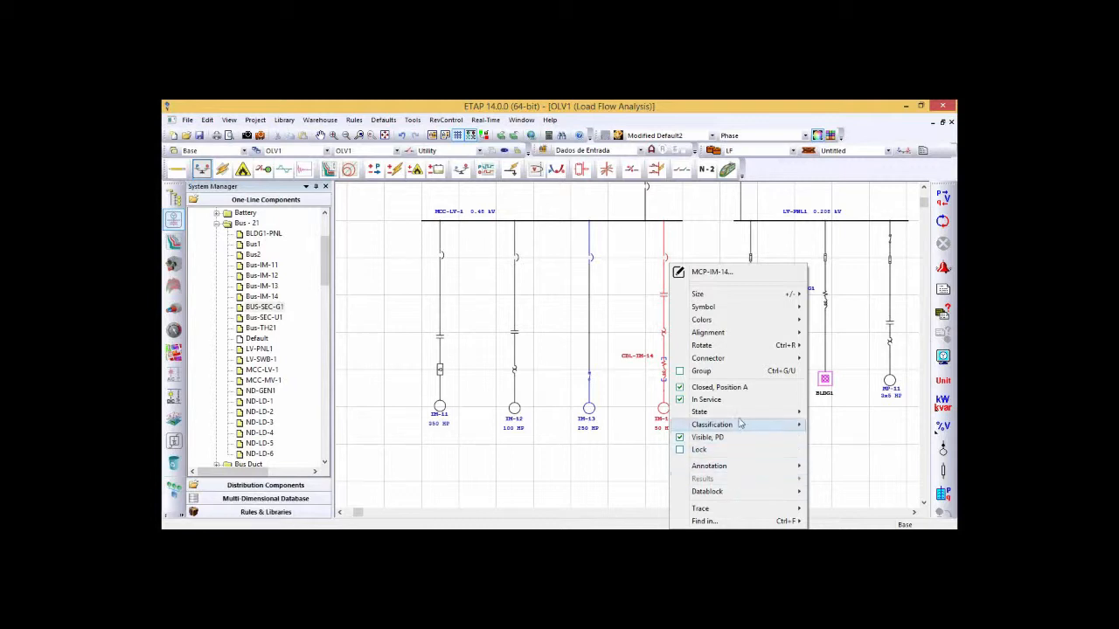
pyautogui.moveTo(737, 412)
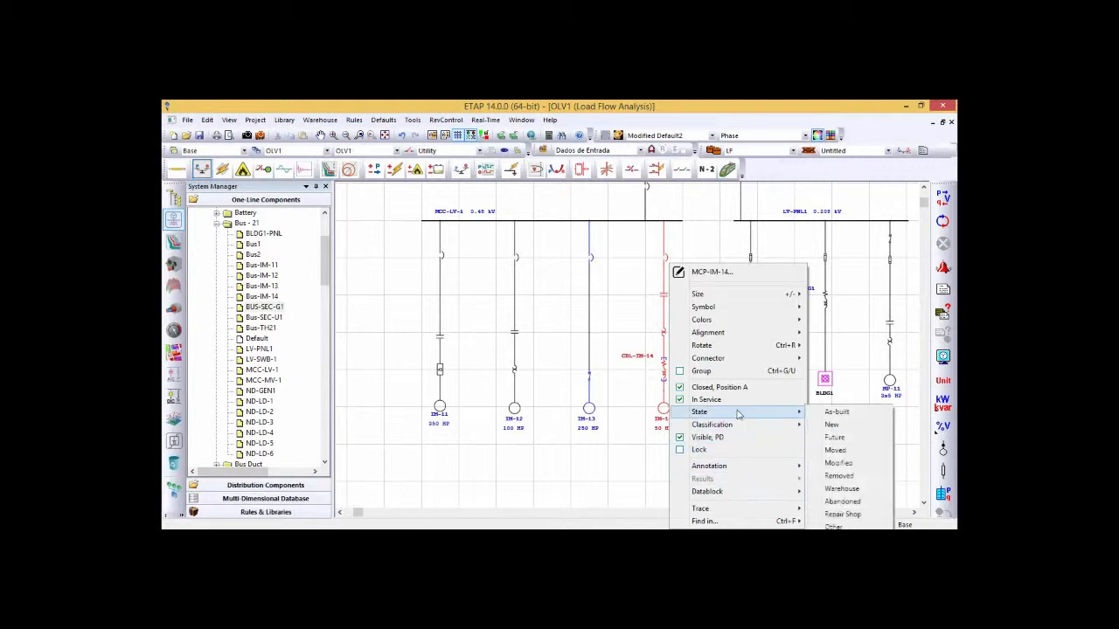
pyautogui.click(845, 441)
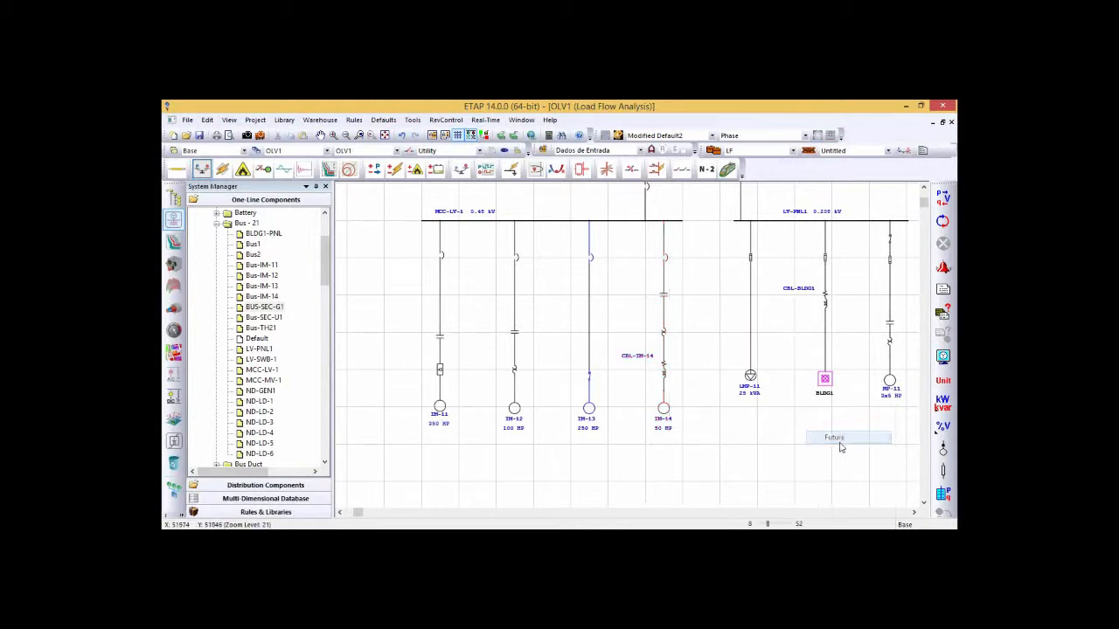
pyautogui.doubleClick(665, 409)
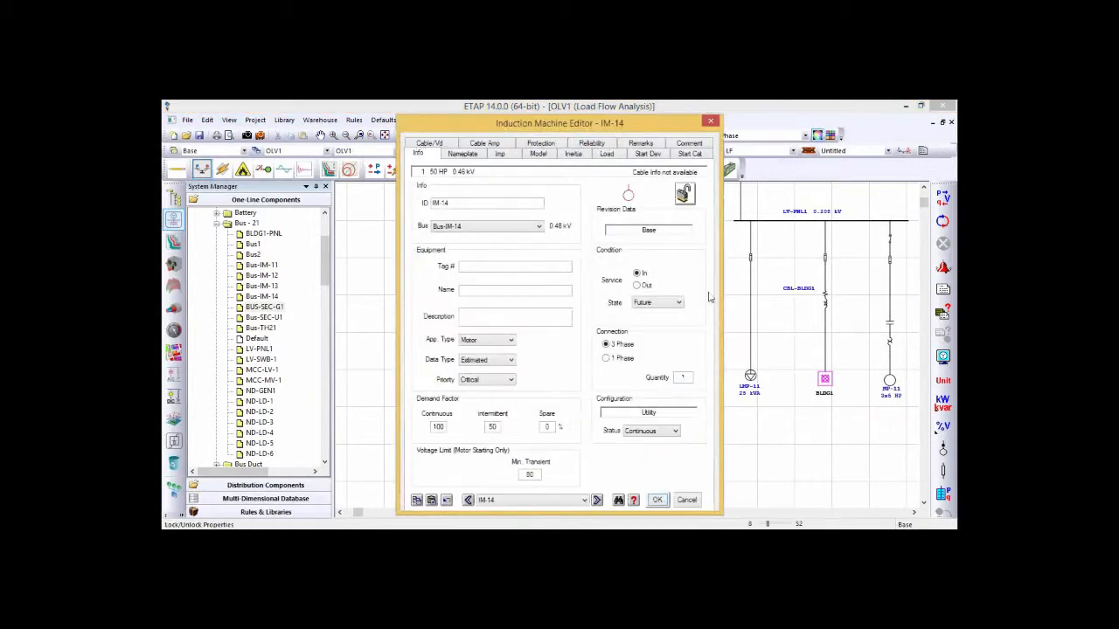
pyautogui.click(658, 501)
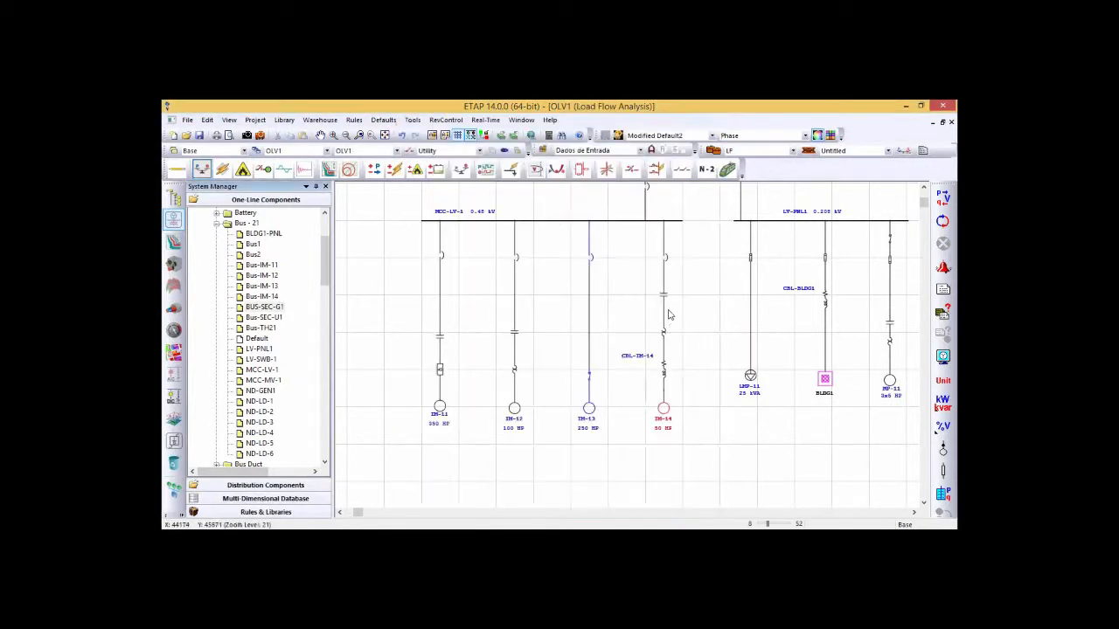
# Step: Check the State setting of circuit breaker MCP-IM-14 in its editor, and close it without changes
pyautogui.doubleClick(669, 264)
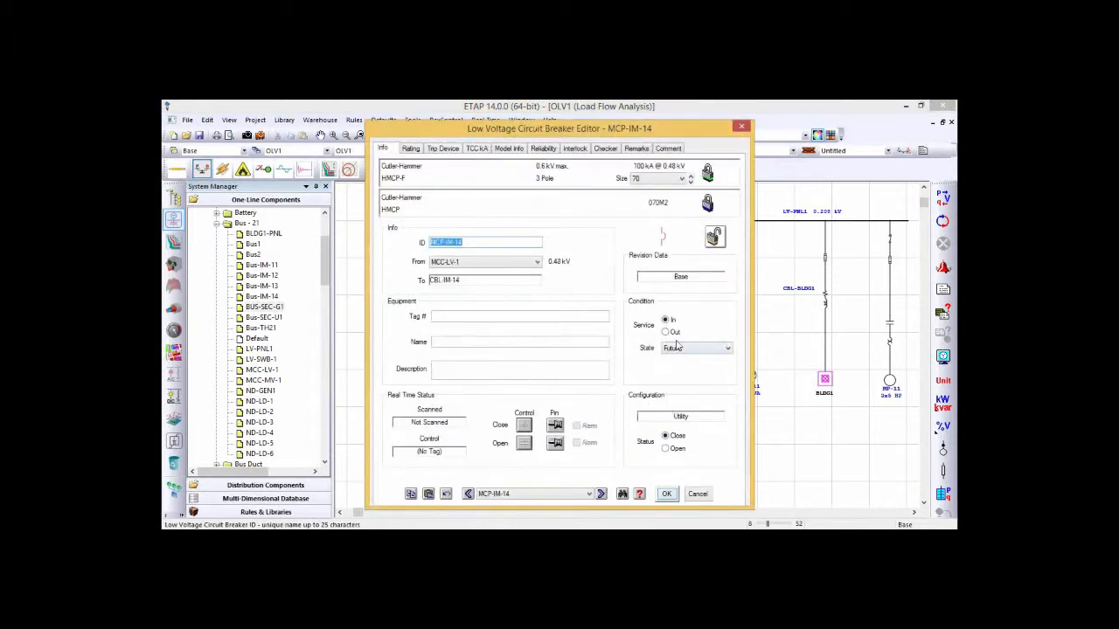
pyautogui.click(667, 496)
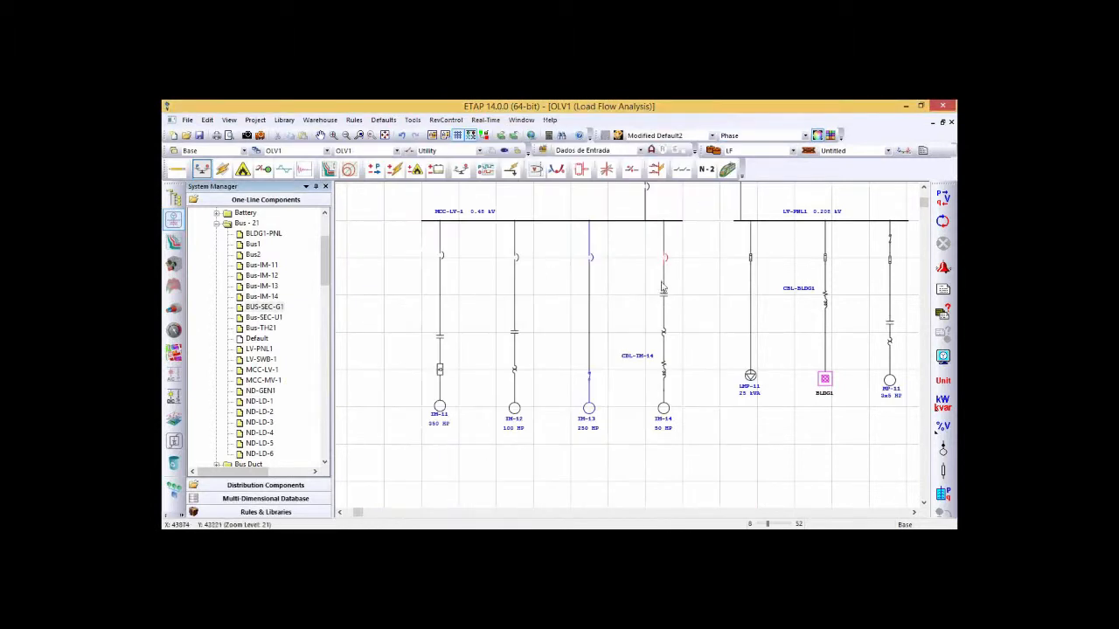
pyautogui.click(731, 438)
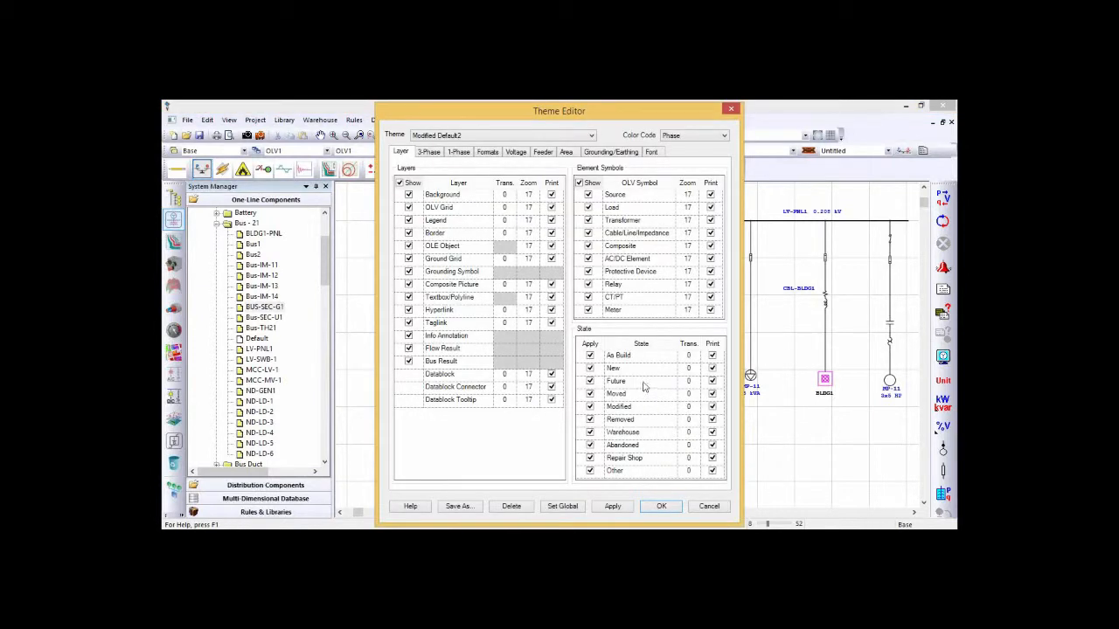
# Step: Set the transparency of the Future state to 100 in the Modified Default2 theme and apply it to the diagram
pyautogui.click(690, 382)
pyautogui.write('100')
pyautogui.click(662, 507)
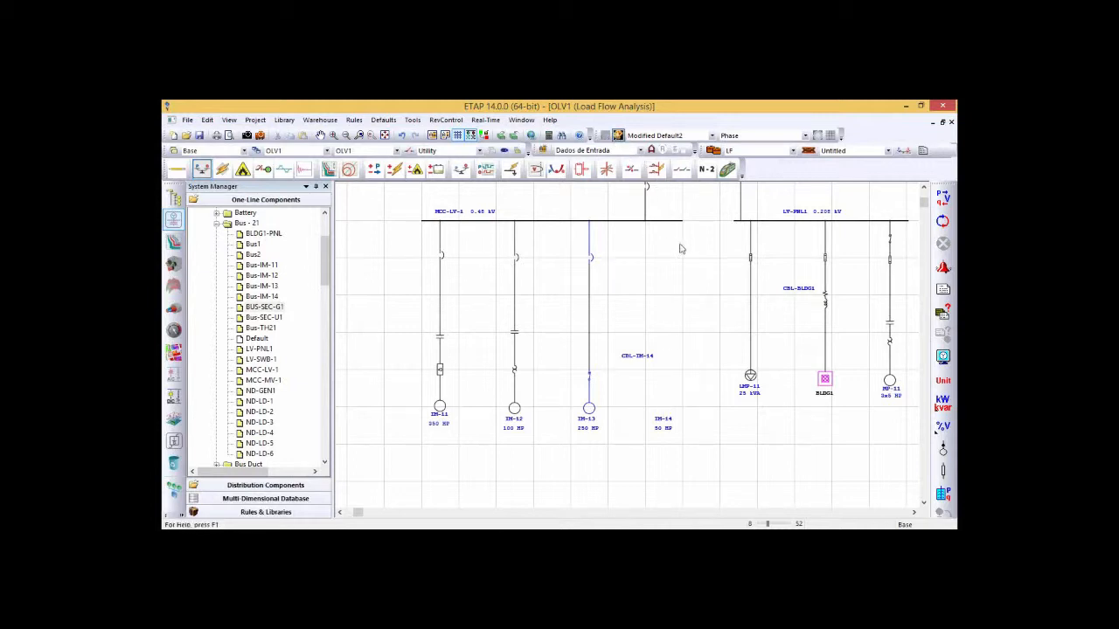
# Step: Set the Future state's transparency to 50 in the Modified Default2 theme and check the IM-14 branch on the diagram
pyautogui.click(697, 384)
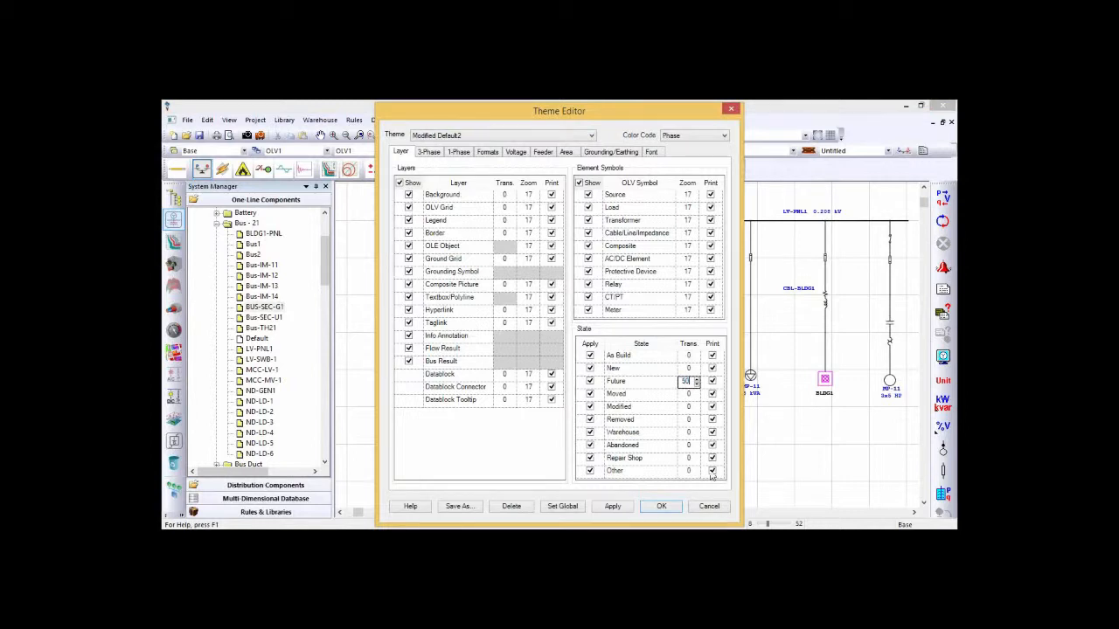
pyautogui.click(671, 507)
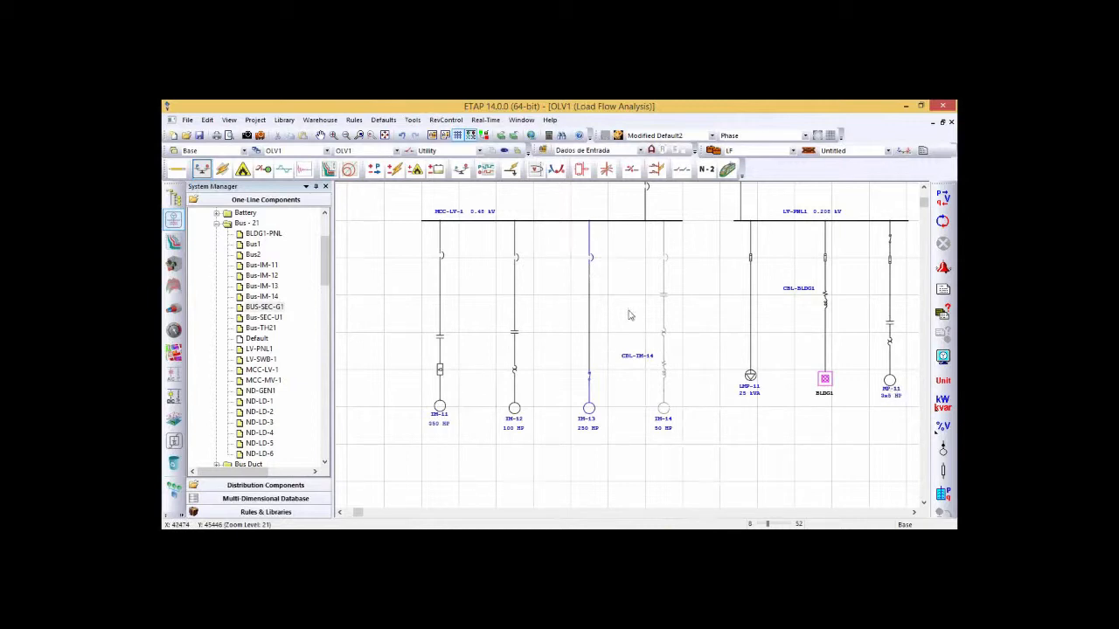
pyautogui.moveTo(714, 250); pyautogui.dragTo(635, 357)
pyautogui.moveTo(662, 262); pyautogui.dragTo(651, 308)
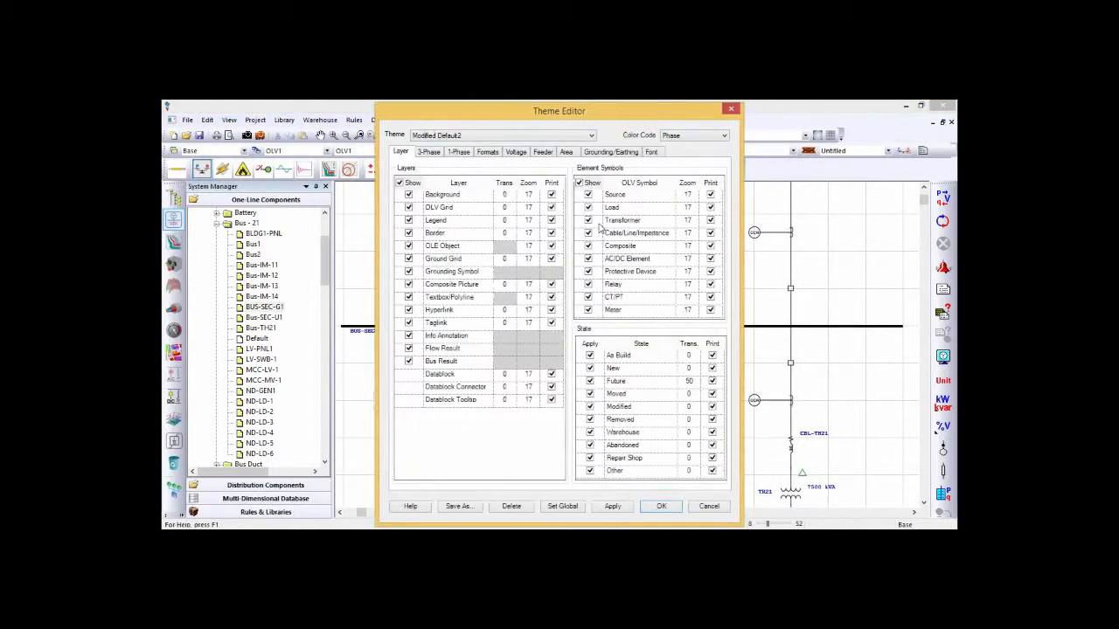
# Step: Review the theme's display format settings for result units, precision and zero values, and close the Theme Editor without changes
pyautogui.click(490, 152)
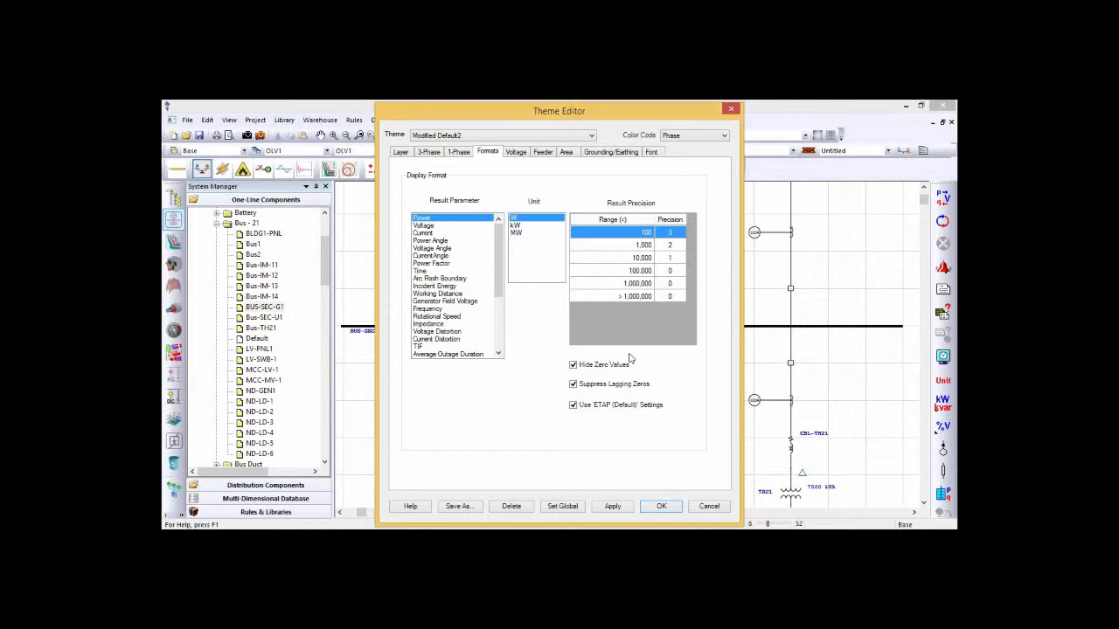
pyautogui.click(664, 506)
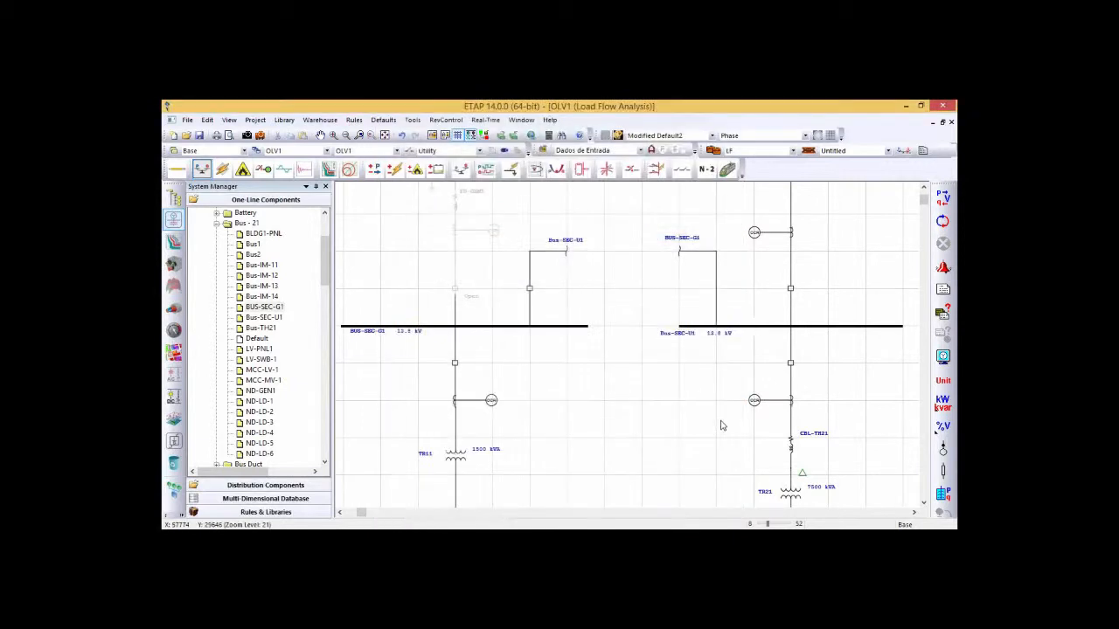